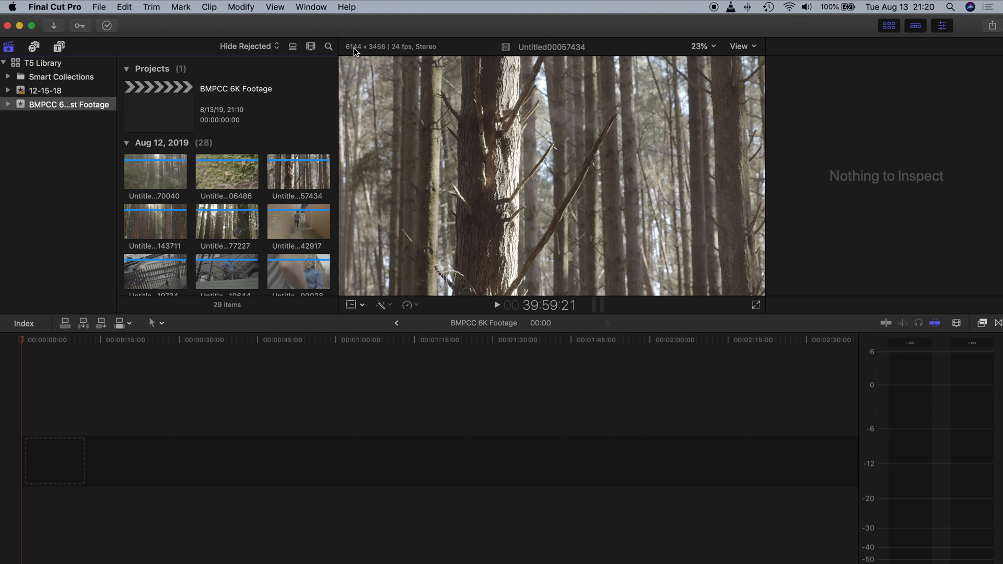
Step: Examine the resolution, frame rate and codec details of the BMPCC 6K Footage project and the Untitled00057434 source clip
{"action": "left_click", "coordinate": [176, 101]}
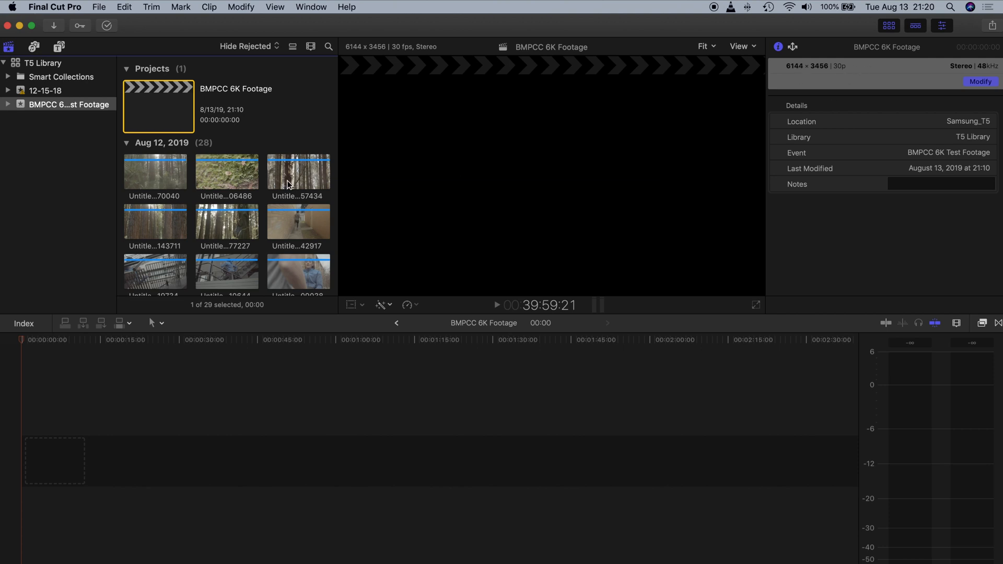
{"action": "left_click", "coordinate": [289, 178]}
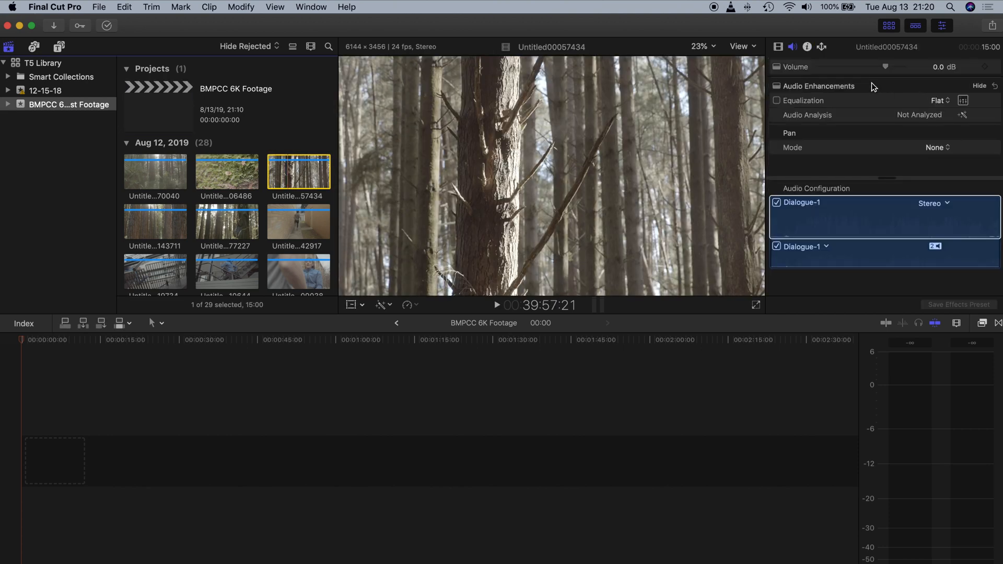
{"action": "left_click", "coordinate": [807, 47]}
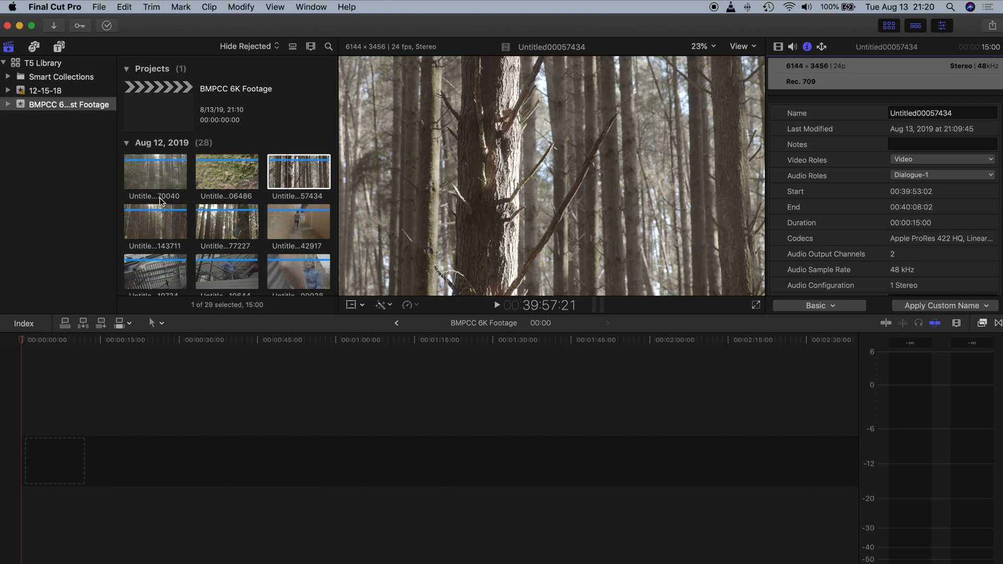
{"action": "left_click", "coordinate": [296, 177]}
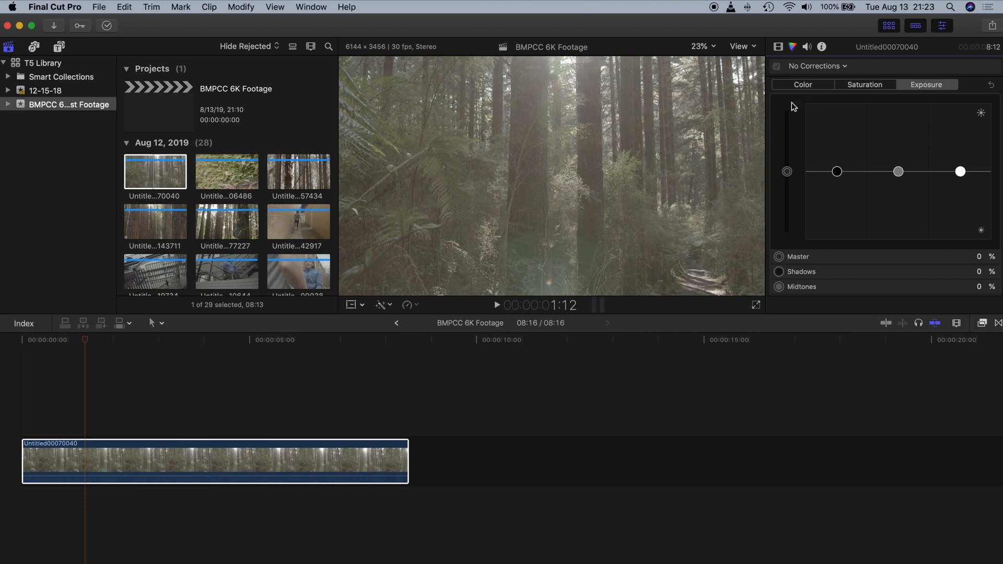
Step: Show the video scopes beside the viewer with the Luma Waveform selected
{"action": "key", "text": "super+7"}
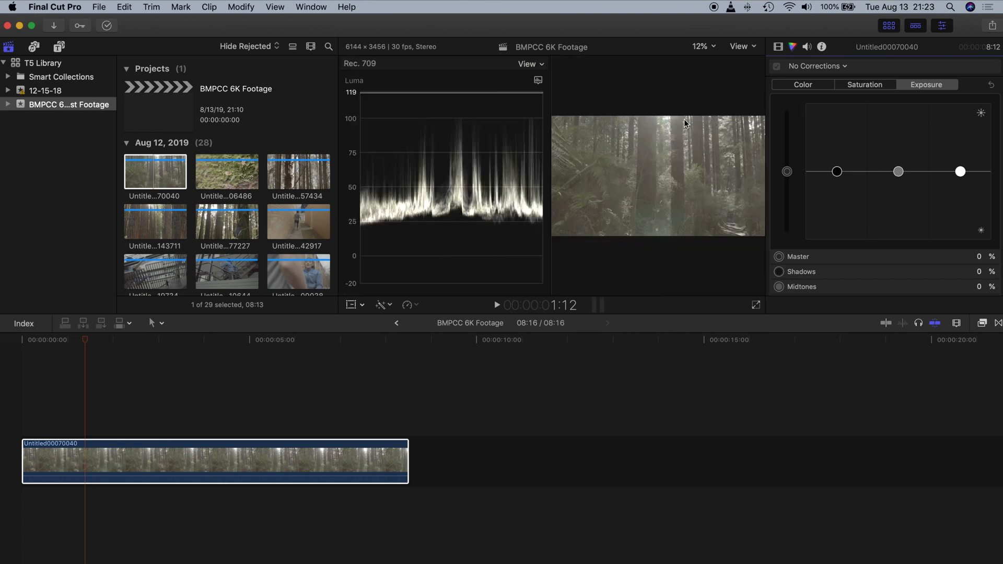
{"action": "left_click", "coordinate": [539, 82]}
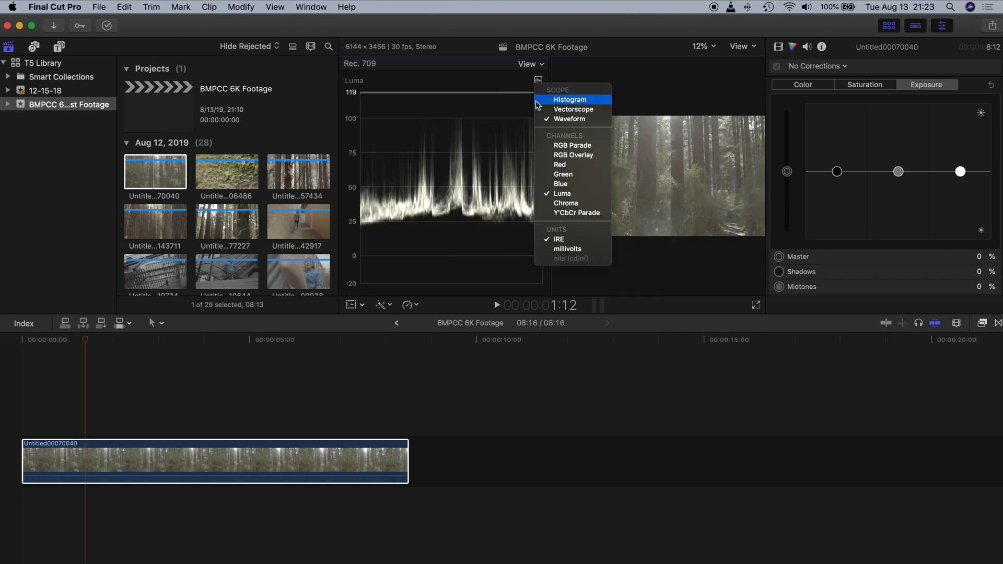
{"action": "left_click", "coordinate": [558, 122]}
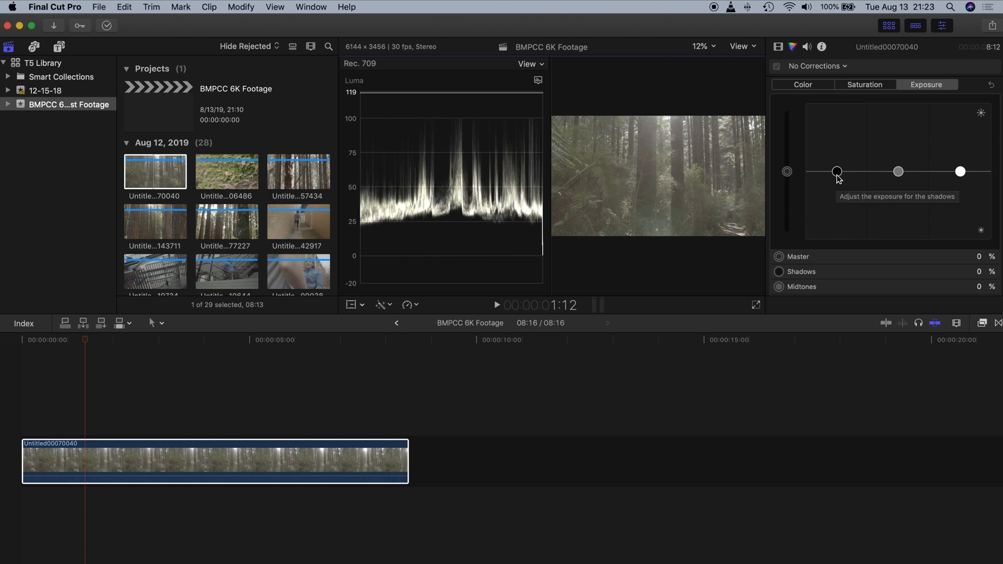
Step: Lower the clip's Color Board shadows exposure to -54% and raise the highlights slightly, then hide the video scopes
{"action": "left_click_drag", "start_coordinate": [840, 178], "coordinate": [842, 208]}
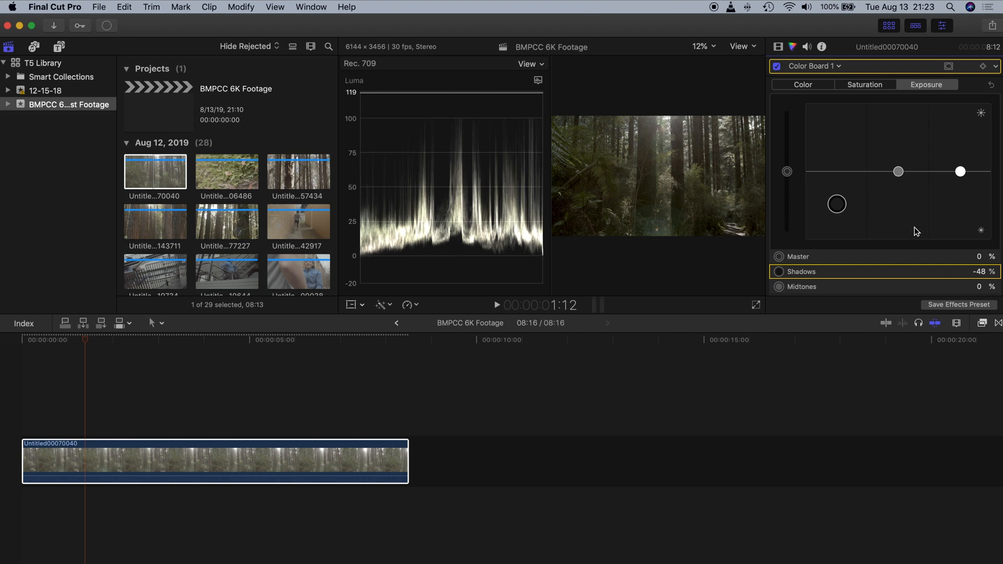
{"action": "mouse_move", "coordinate": [959, 175]}
{"action": "left_mouse_down"}
{"action": "mouse_move", "coordinate": [961, 165]}
{"action": "mouse_move", "coordinate": [966, 175]}
{"action": "left_mouse_up"}
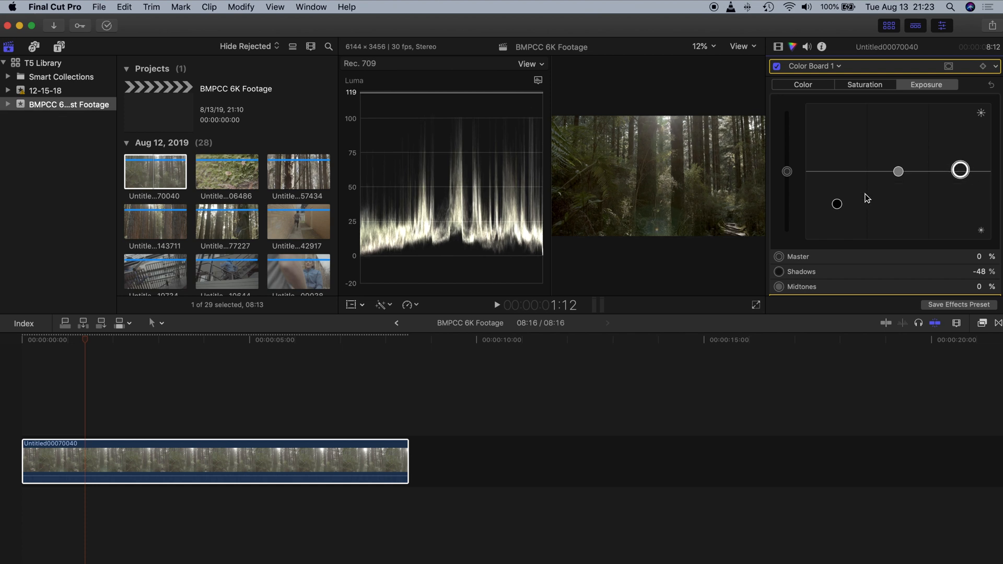
{"action": "left_click", "coordinate": [837, 205]}
{"action": "left_click_drag", "start_coordinate": [839, 209], "coordinate": [838, 210]}
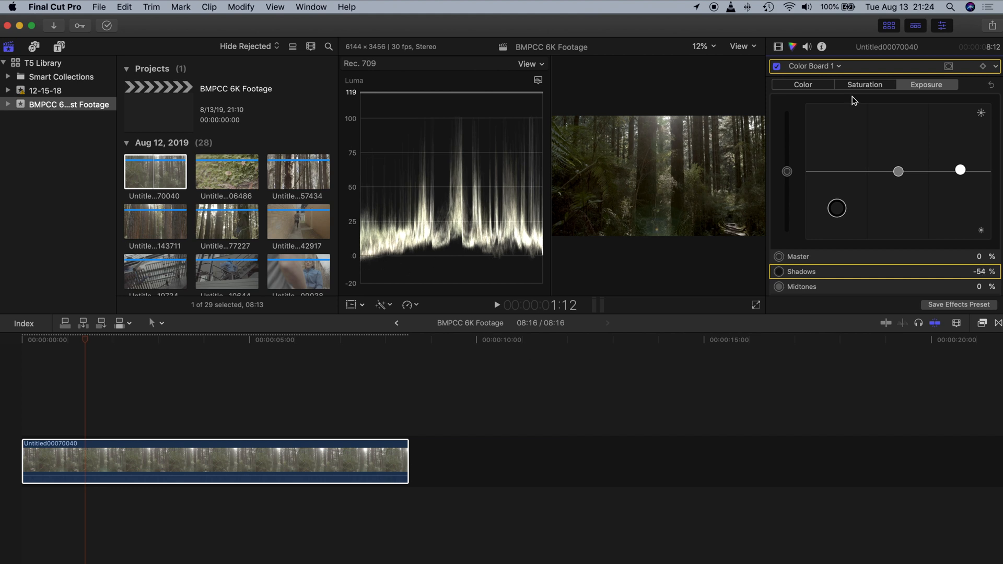
{"action": "key", "text": "super+7"}
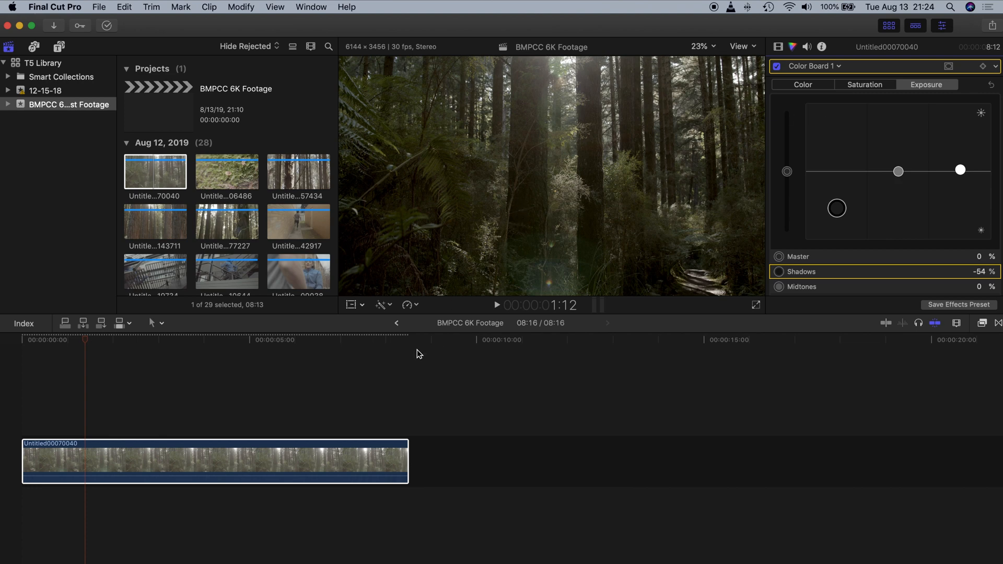
Step: Raise the Color Board saturation on the forest clip to 59% for Master and 60% for Midtones
{"action": "left_click_drag", "start_coordinate": [86, 348], "coordinate": [219, 359]}
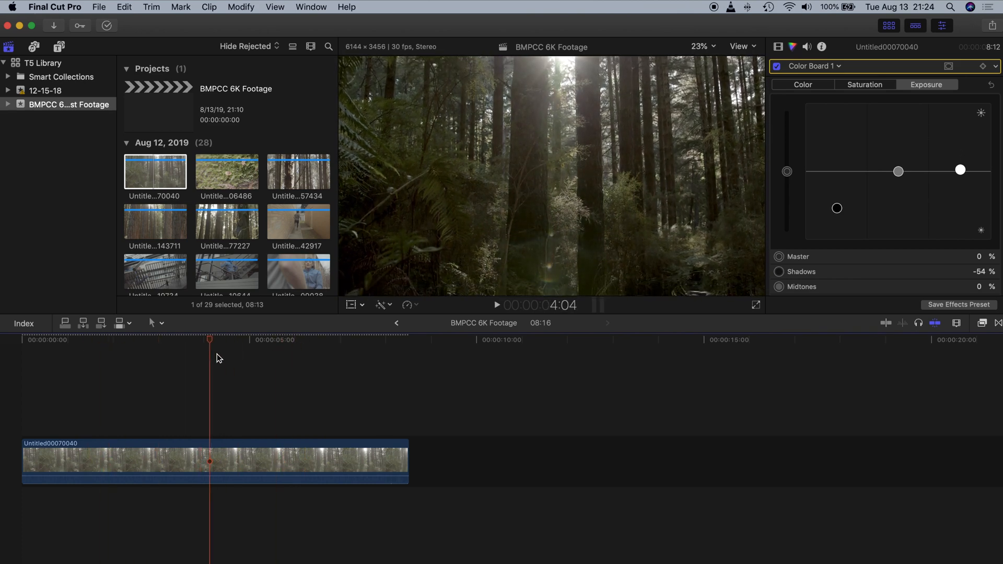
{"action": "left_click", "coordinate": [865, 85]}
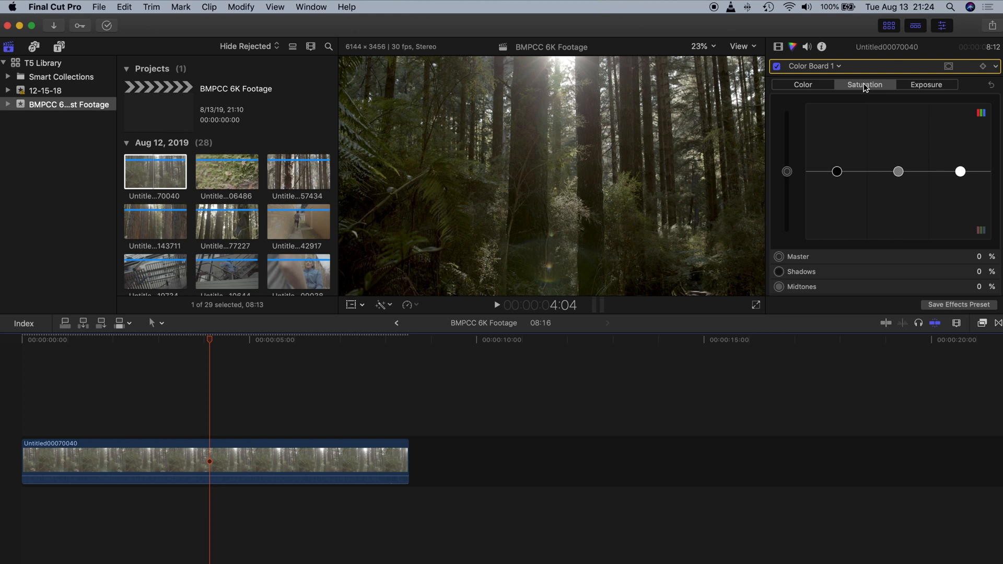
{"action": "left_click_drag", "start_coordinate": [787, 171], "coordinate": [789, 133]}
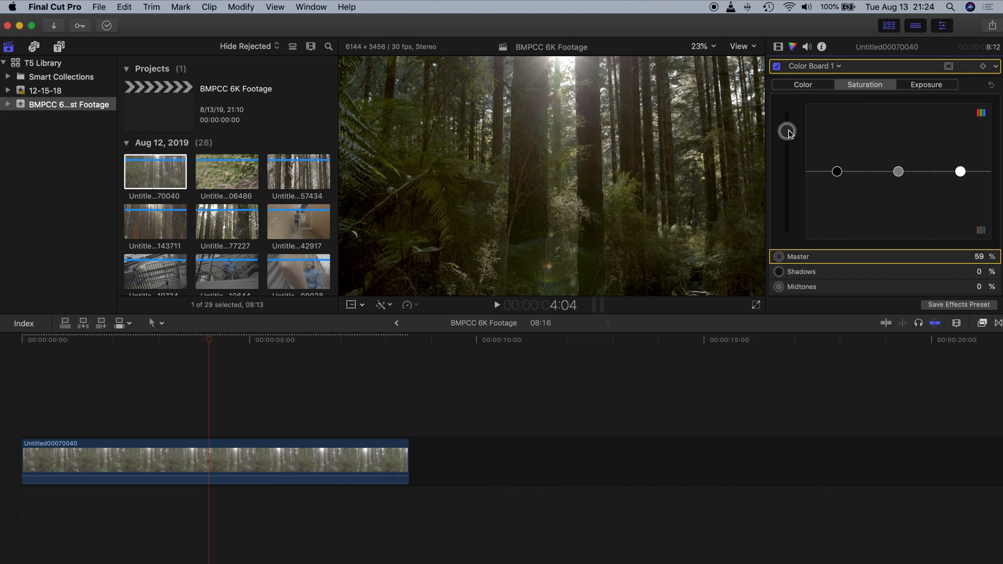
{"action": "left_click", "coordinate": [899, 172]}
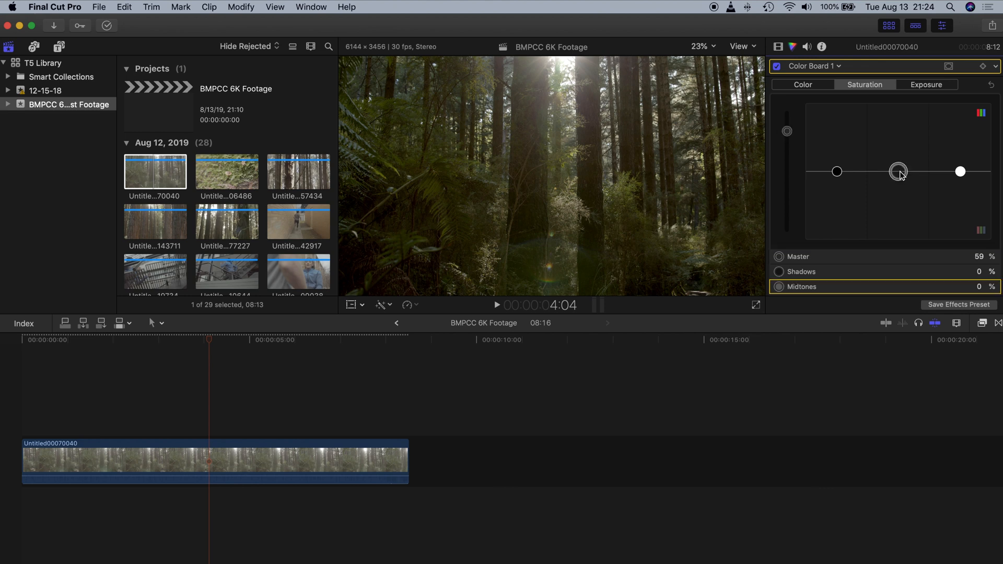
{"action": "left_click_drag", "start_coordinate": [900, 174], "coordinate": [897, 131]}
Step: Select the forest clip in the timeline and add a Color Wheels correction to it
{"action": "left_click_drag", "start_coordinate": [168, 340], "coordinate": [355, 356]}
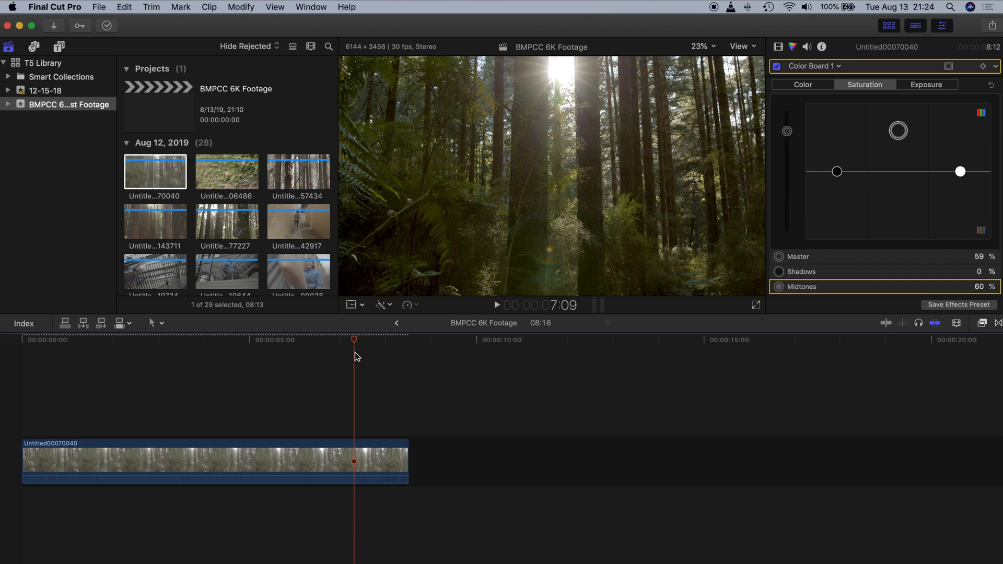
{"action": "left_click_drag", "start_coordinate": [358, 356], "coordinate": [153, 410]}
{"action": "left_click", "coordinate": [190, 448]}
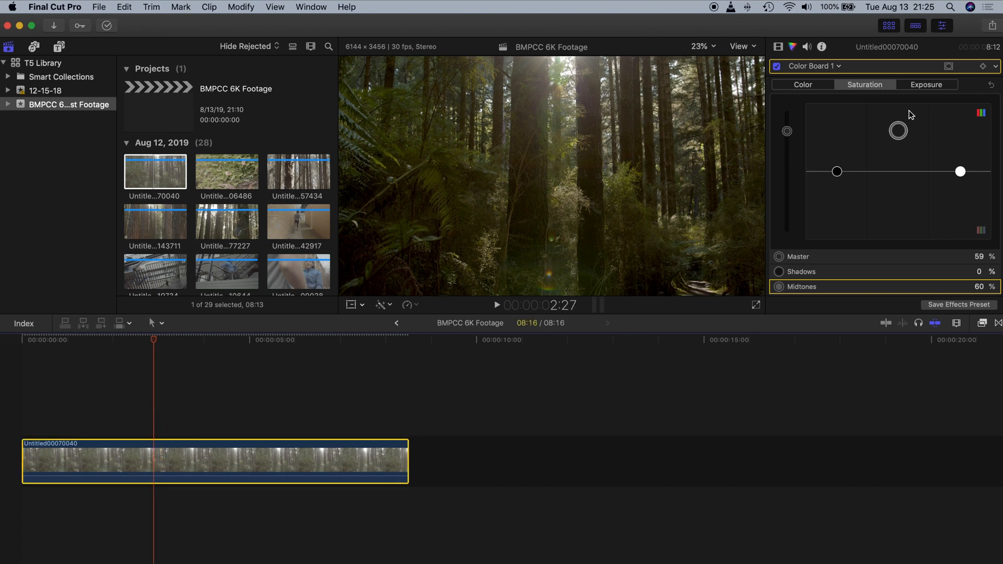
{"action": "left_click", "coordinate": [836, 67]}
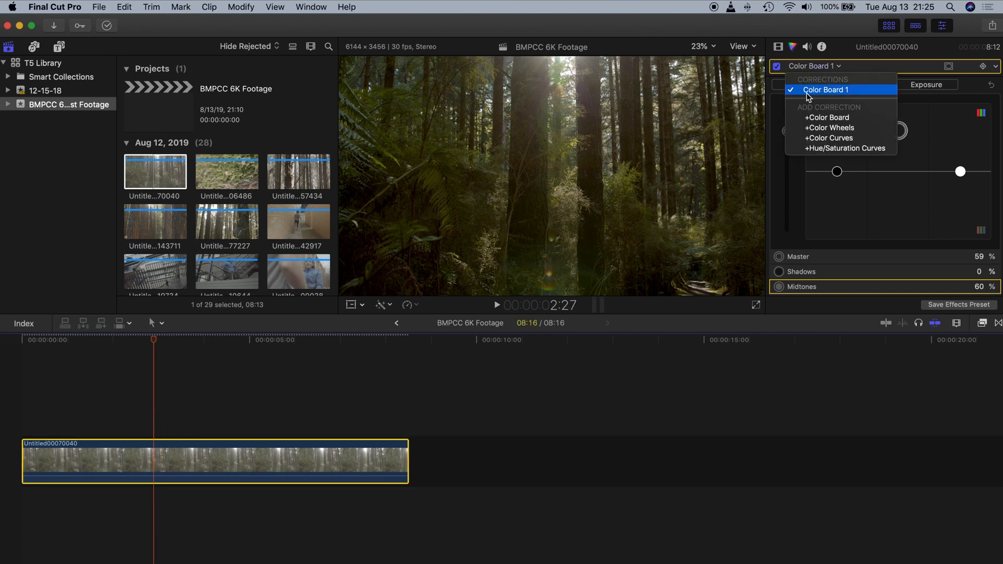
{"action": "left_click", "coordinate": [838, 129]}
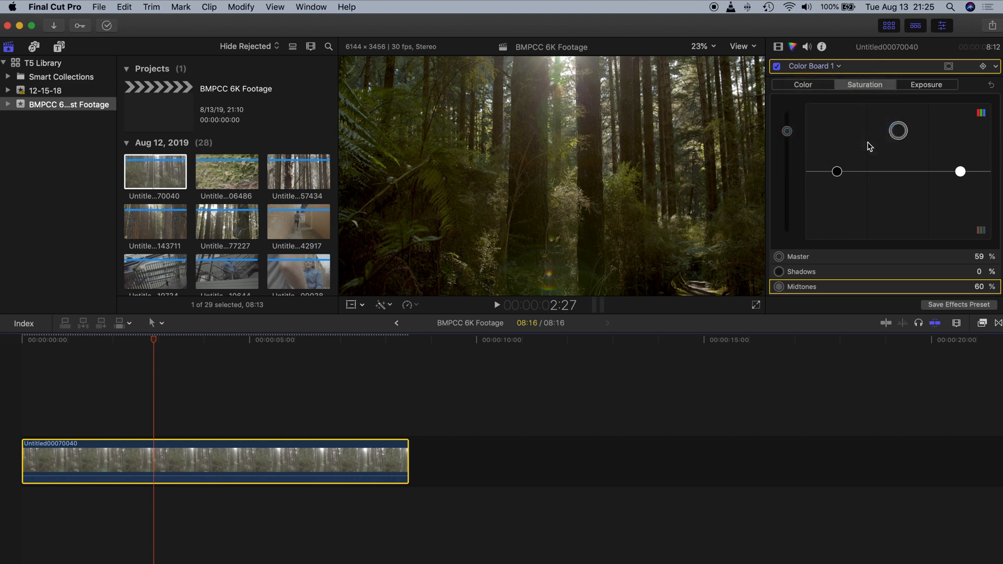
{"action": "scroll", "coordinate": [883, 173], "scroll_direction": "down", "scroll_amount": 10}
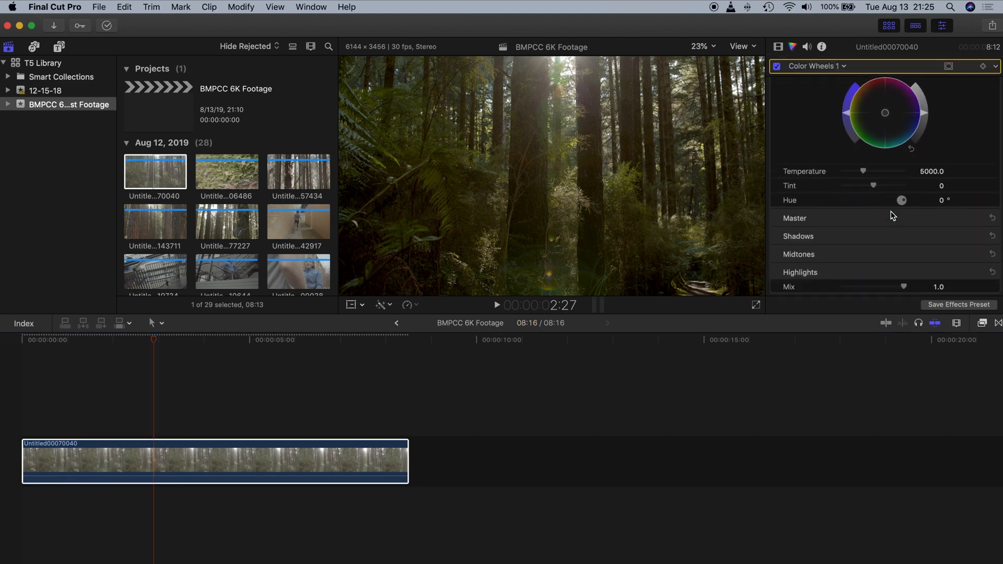
Step: Try cooler and warmer colour temperatures in the Color Wheels correction and set Temperature to 5200
{"action": "mouse_move", "coordinate": [864, 166]}
{"action": "left_mouse_down"}
{"action": "mouse_move", "coordinate": [882, 167]}
{"action": "mouse_move", "coordinate": [853, 171]}
{"action": "left_mouse_up"}
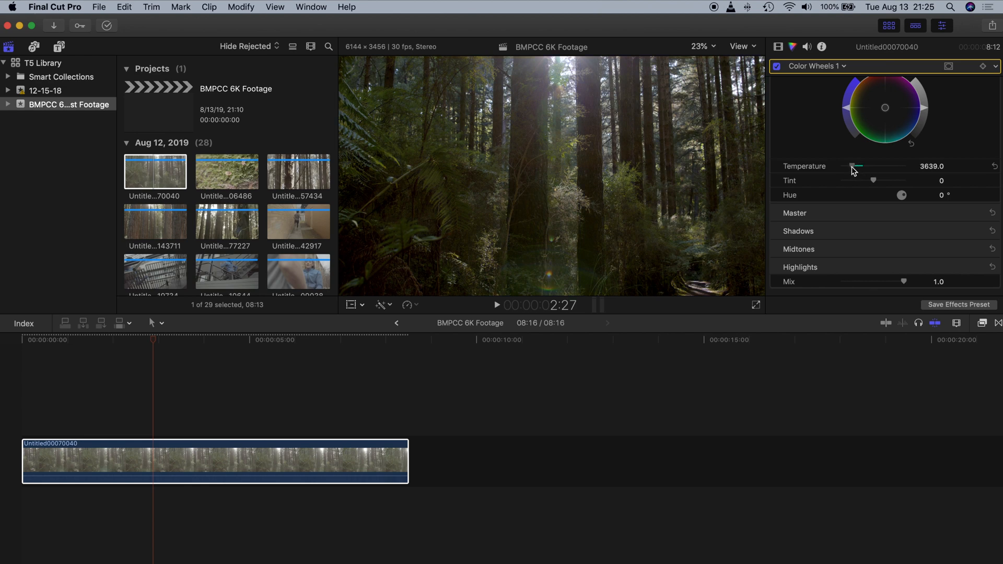
{"action": "left_click_drag", "start_coordinate": [852, 170], "coordinate": [866, 168]}
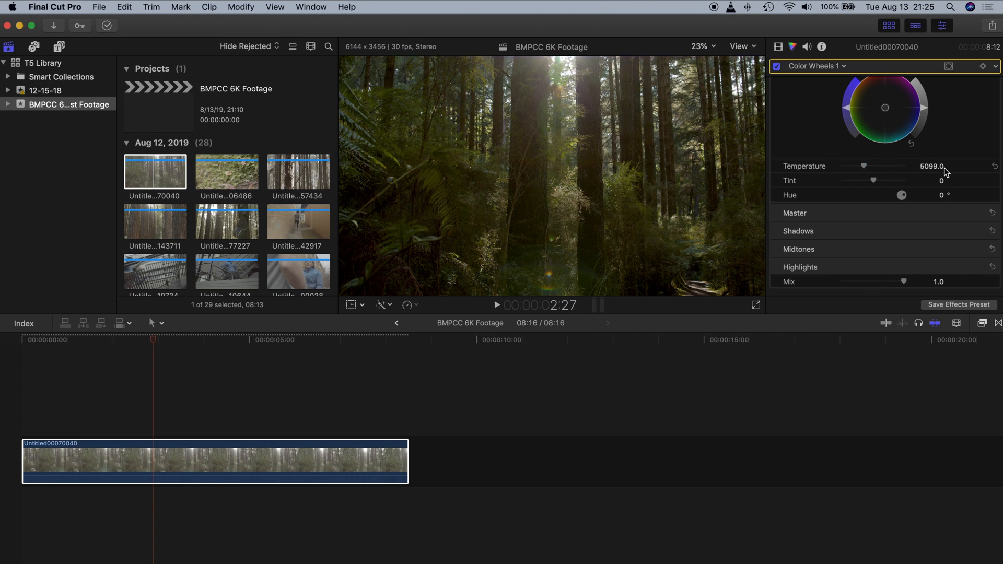
{"action": "left_click", "coordinate": [929, 167]}
{"action": "type", "text": "5200"}
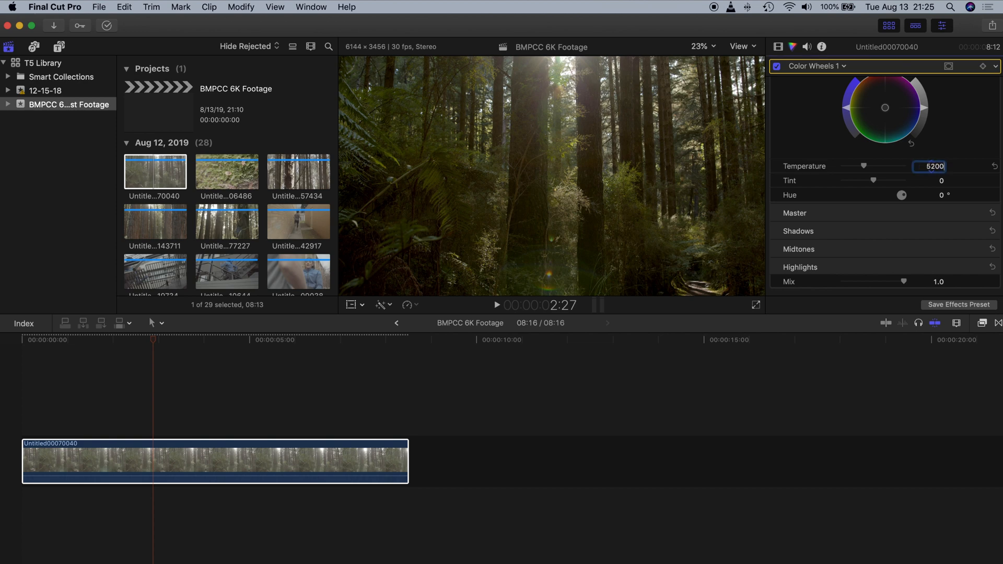
{"action": "key", "text": "Return"}
Step: Set the Tint of the Color Wheels correction to -5
{"action": "left_click_drag", "start_coordinate": [941, 181], "coordinate": [938, 181]}
{"action": "left_click", "coordinate": [940, 181]}
{"action": "type", "text": "5"}
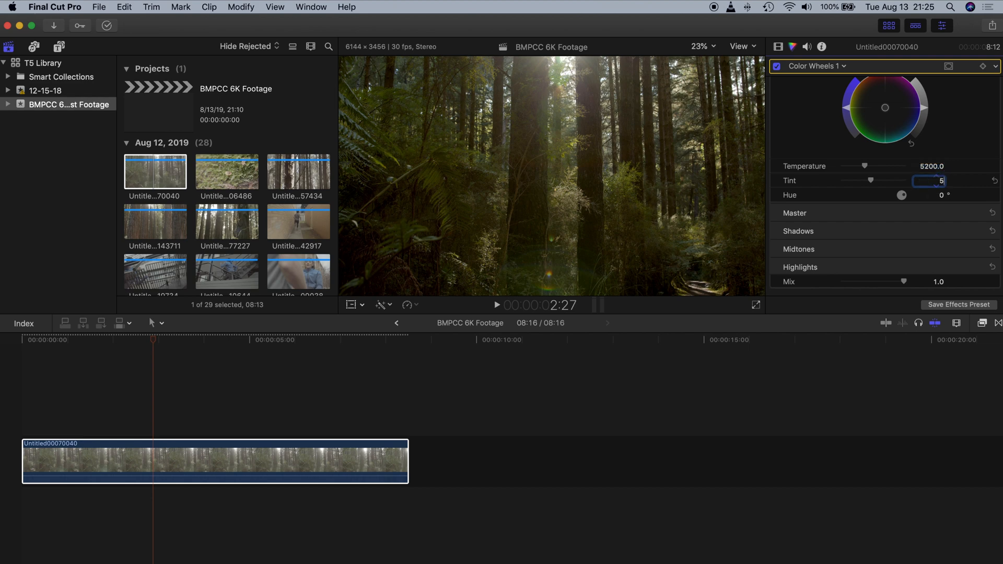
{"action": "key", "text": "BackSpace"}
{"action": "type", "text": "-5"}
{"action": "key", "text": "Return"}
Step: Scrub through the graded forest clip at several points to examine its colour, sunlight and shadow areas
{"action": "left_click", "coordinate": [332, 340]}
{"action": "left_click_drag", "start_coordinate": [350, 341], "coordinate": [149, 349]}
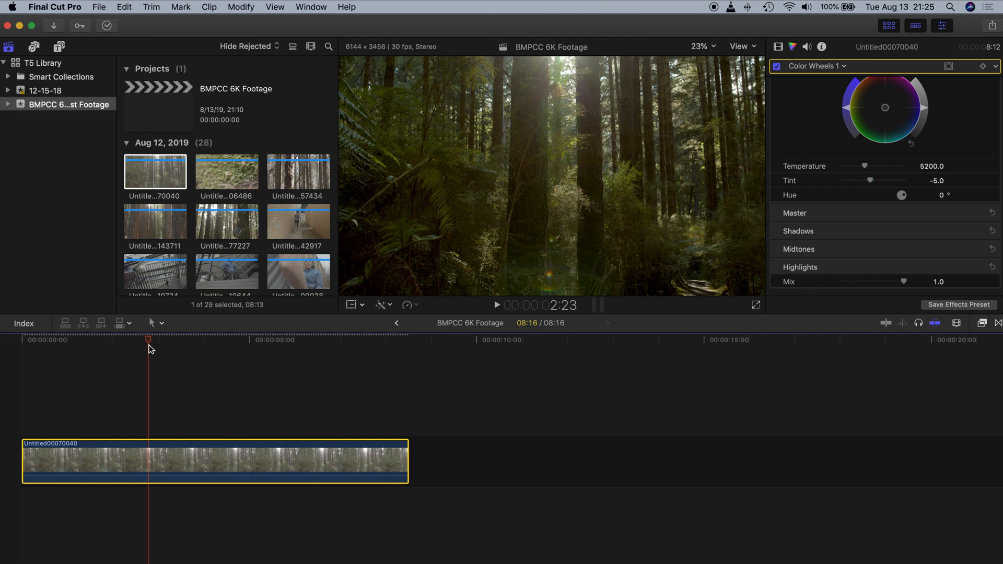
{"action": "mouse_move", "coordinate": [149, 349]}
{"action": "left_mouse_down"}
{"action": "mouse_move", "coordinate": [27, 359]}
{"action": "mouse_move", "coordinate": [133, 356]}
{"action": "mouse_move", "coordinate": [132, 341]}
{"action": "mouse_move", "coordinate": [307, 343]}
{"action": "mouse_move", "coordinate": [133, 354]}
{"action": "left_mouse_up"}
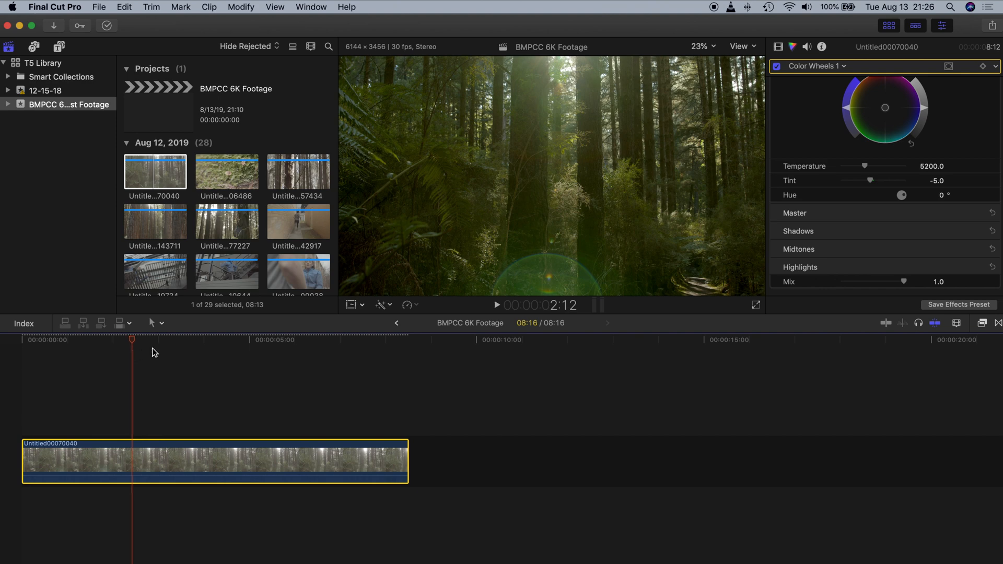
{"action": "left_click", "coordinate": [224, 347]}
{"action": "left_click", "coordinate": [249, 349]}
{"action": "left_click_drag", "start_coordinate": [251, 351], "coordinate": [237, 350]}
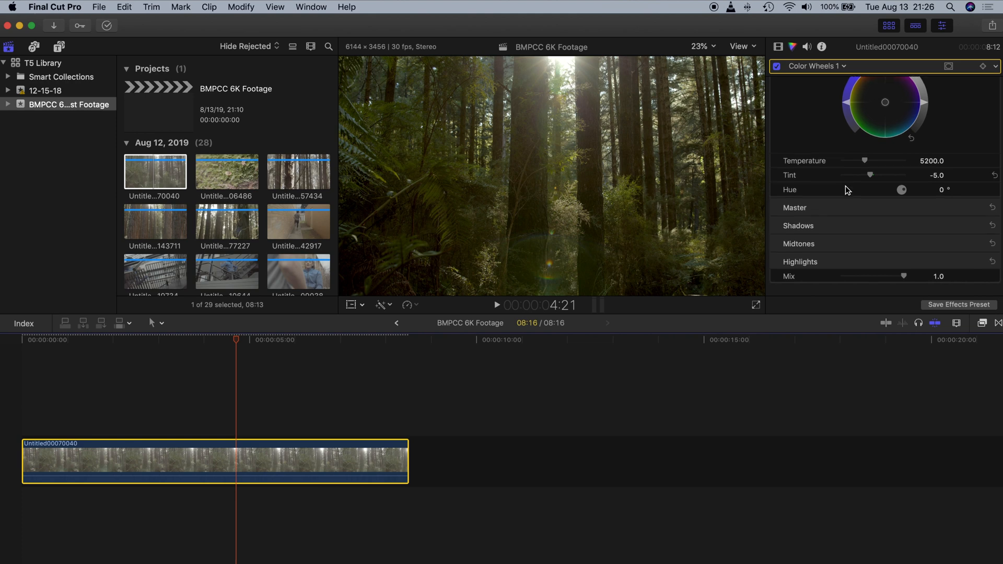
{"action": "scroll", "coordinate": [854, 188], "scroll_direction": "up", "scroll_amount": 5}
{"action": "scroll", "coordinate": [853, 188], "scroll_direction": "up", "scroll_amount": 3}
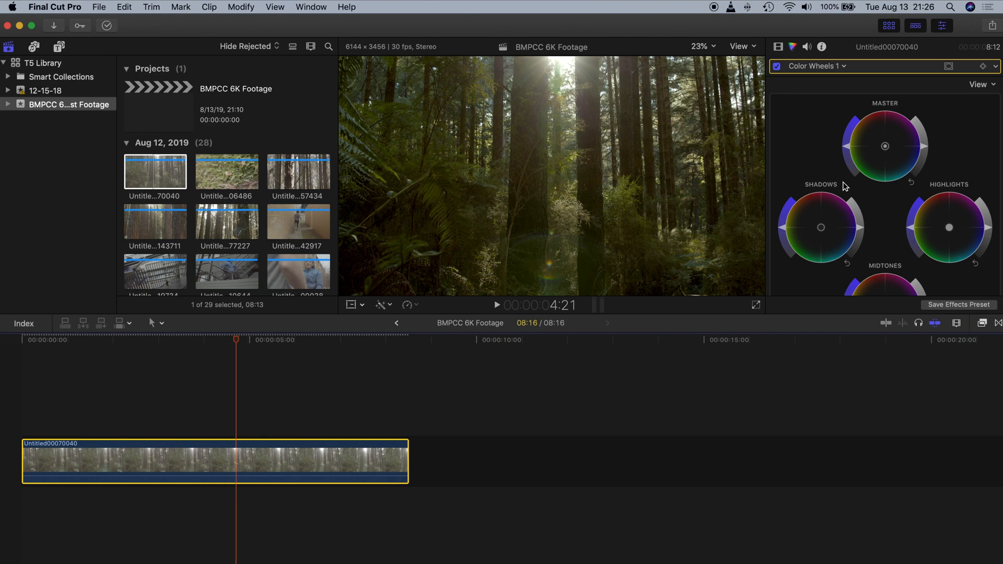
{"action": "left_click", "coordinate": [327, 402]}
{"action": "left_click", "coordinate": [386, 381]}
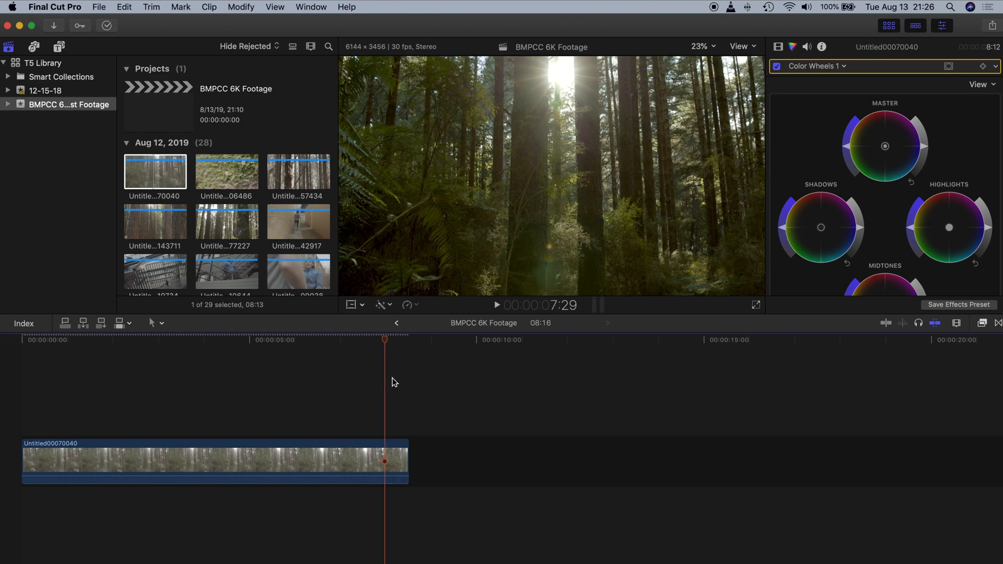
{"action": "left_click", "coordinate": [306, 370]}
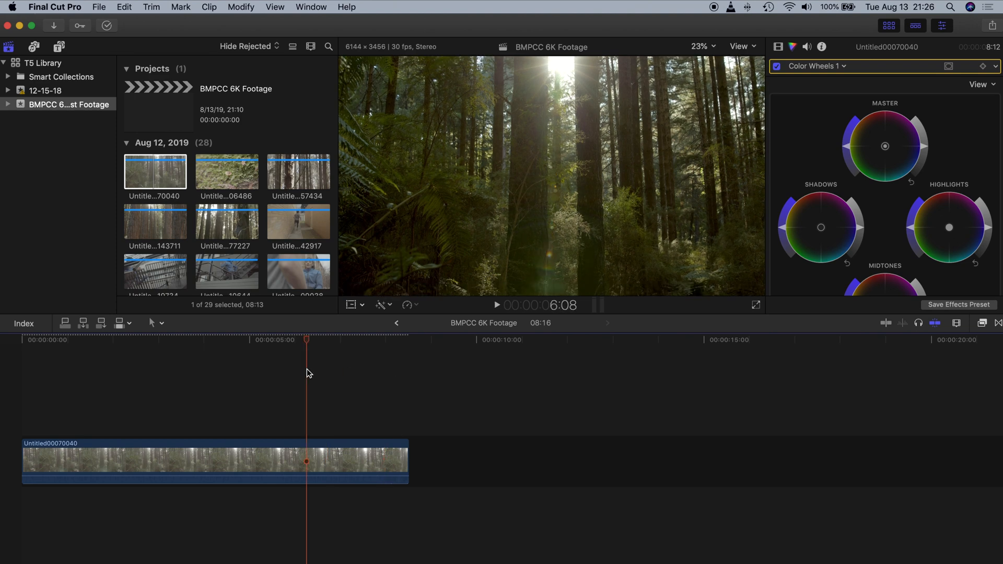
Step: At about 3:03, add a Hue/Saturation Curves correction and sample the fern foliage colour for the Hue vs Hue curve
{"action": "left_click", "coordinate": [164, 393]}
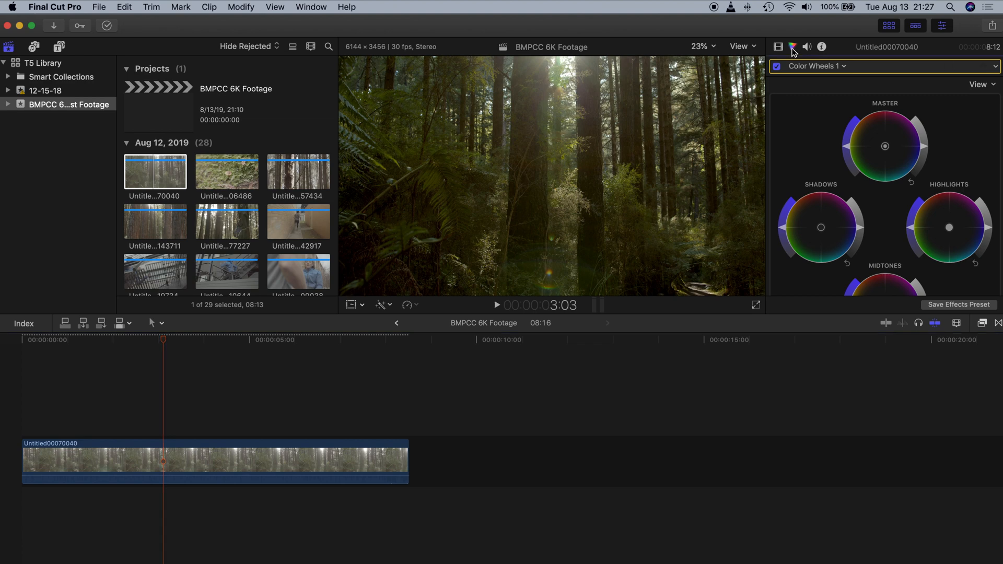
{"action": "left_click", "coordinate": [844, 67]}
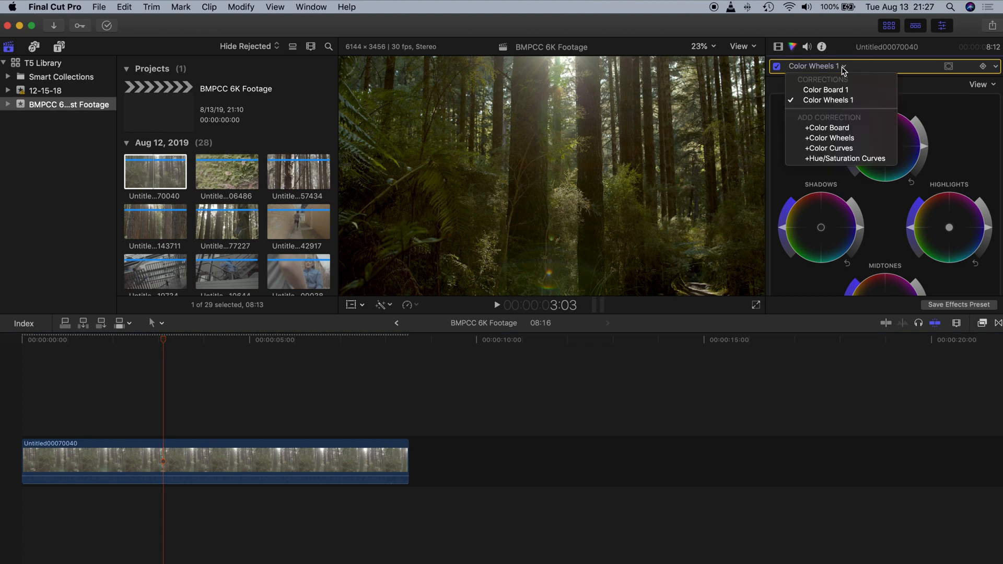
{"action": "left_click", "coordinate": [835, 159]}
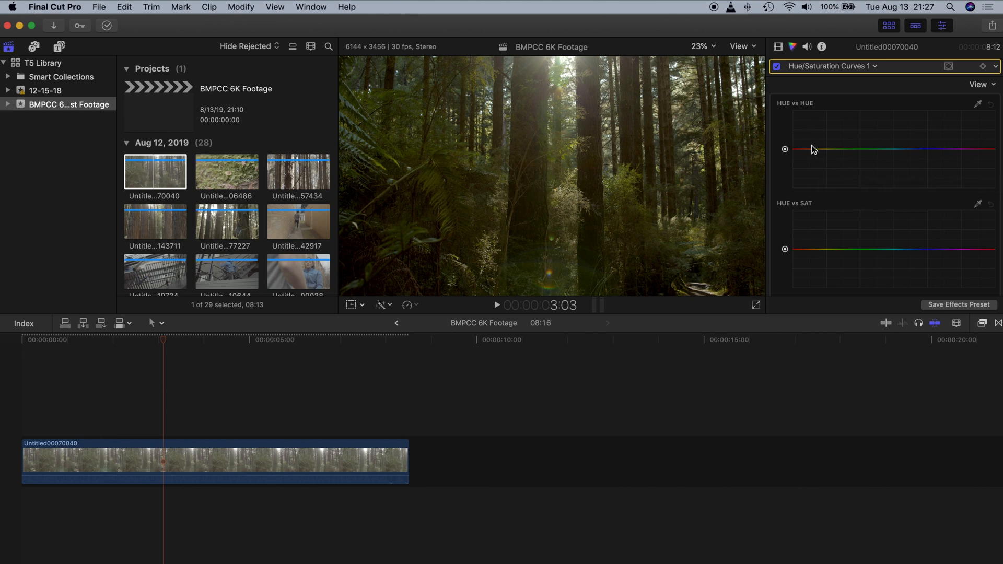
{"action": "left_click", "coordinate": [979, 105]}
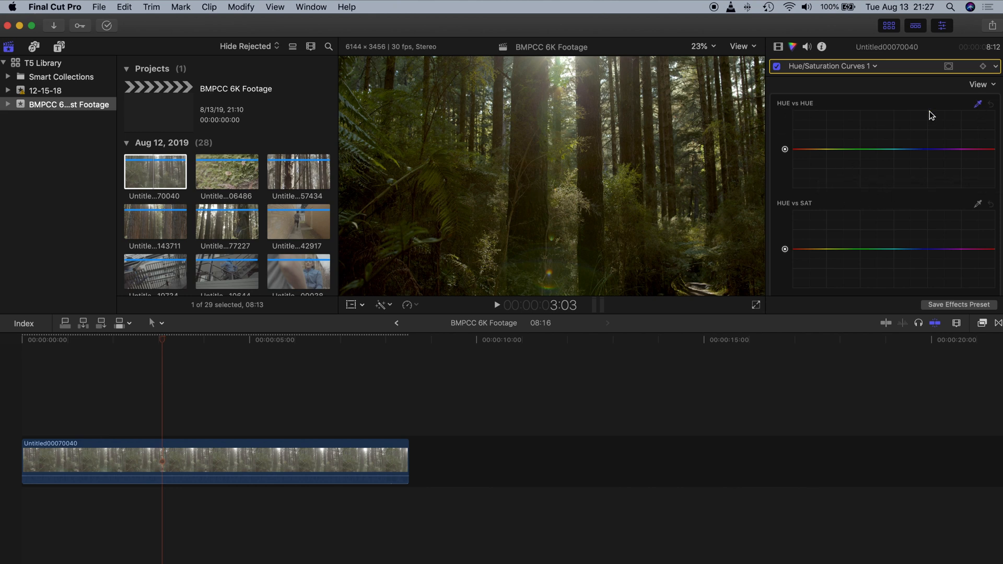
{"action": "left_click", "coordinate": [440, 183]}
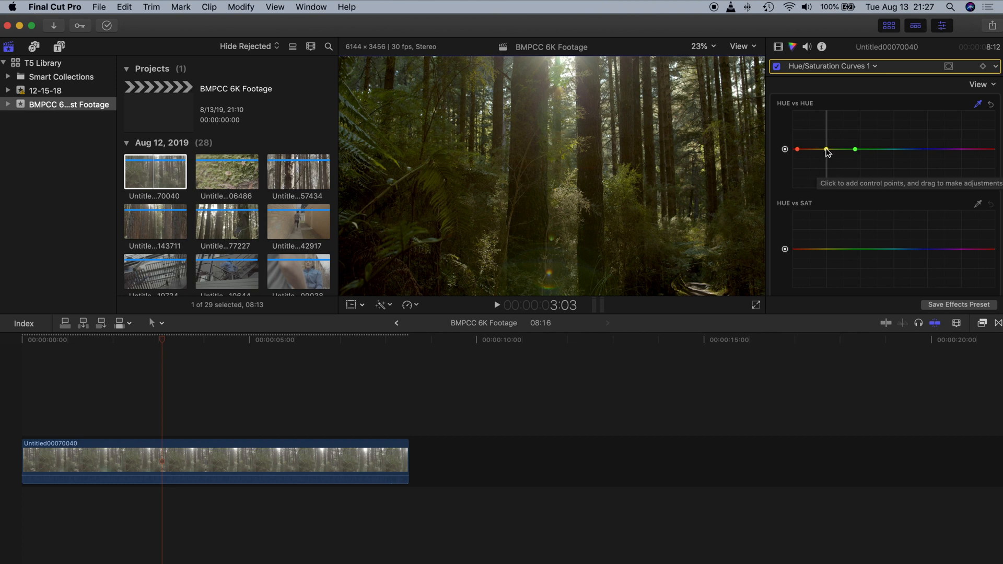
Step: Lower the yellow point slightly on the forest clip's Hue vs Hue curve and play back the graded clip
{"action": "left_click_drag", "start_coordinate": [826, 150], "coordinate": [827, 152]}
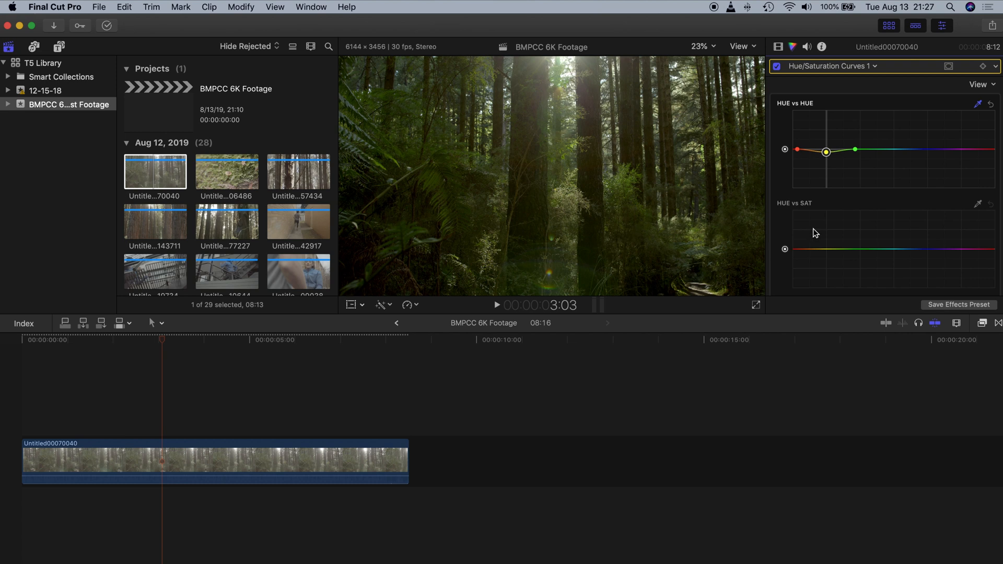
{"action": "left_click", "coordinate": [779, 47]}
{"action": "left_click", "coordinate": [52, 377]}
{"action": "key", "text": "space"}
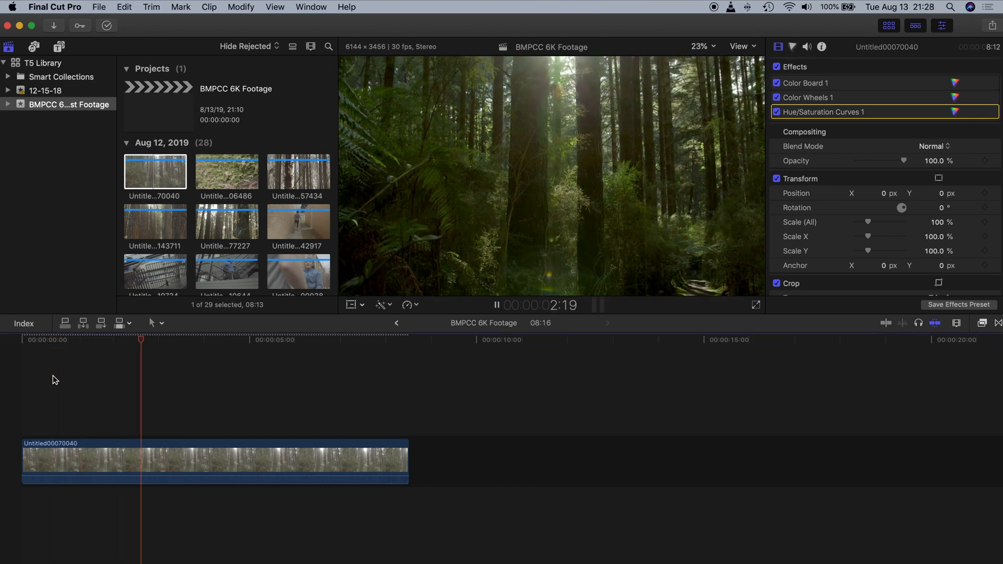
{"action": "key", "text": "space"}
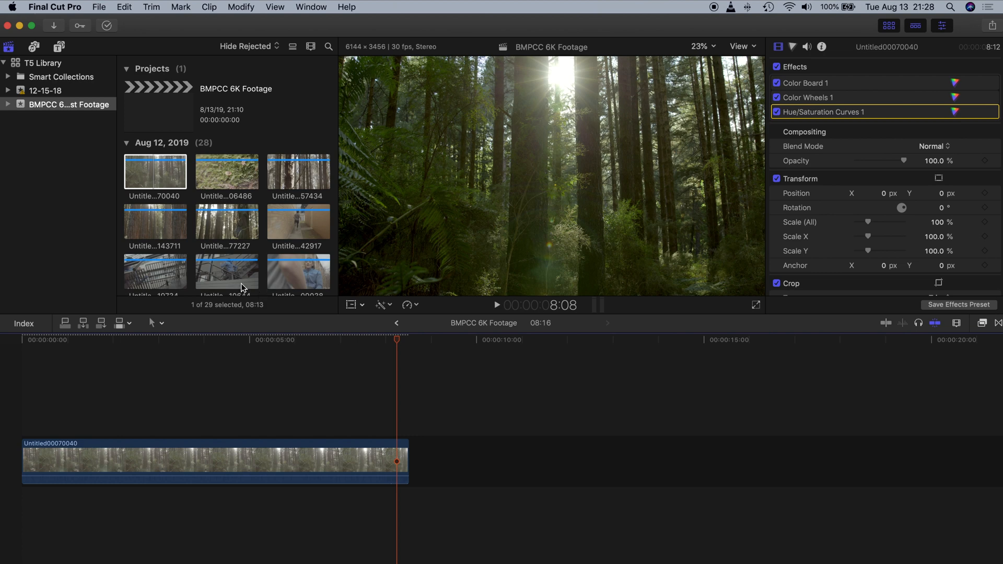
Step: Append the mossy ground clip with the mushroom, Untitled01206486, to the timeline after the forest clip
{"action": "left_click", "coordinate": [221, 177]}
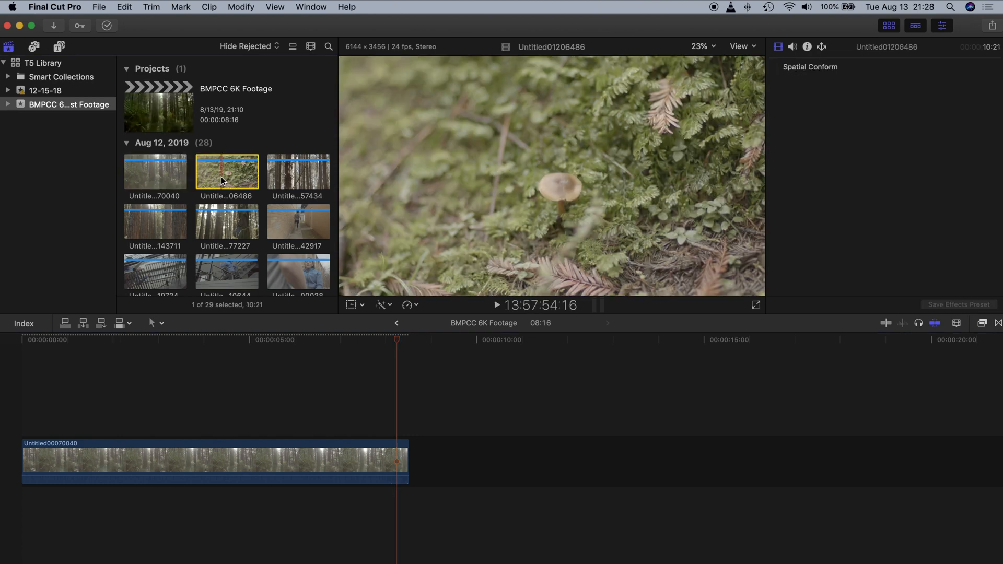
{"action": "left_click", "coordinate": [287, 175]}
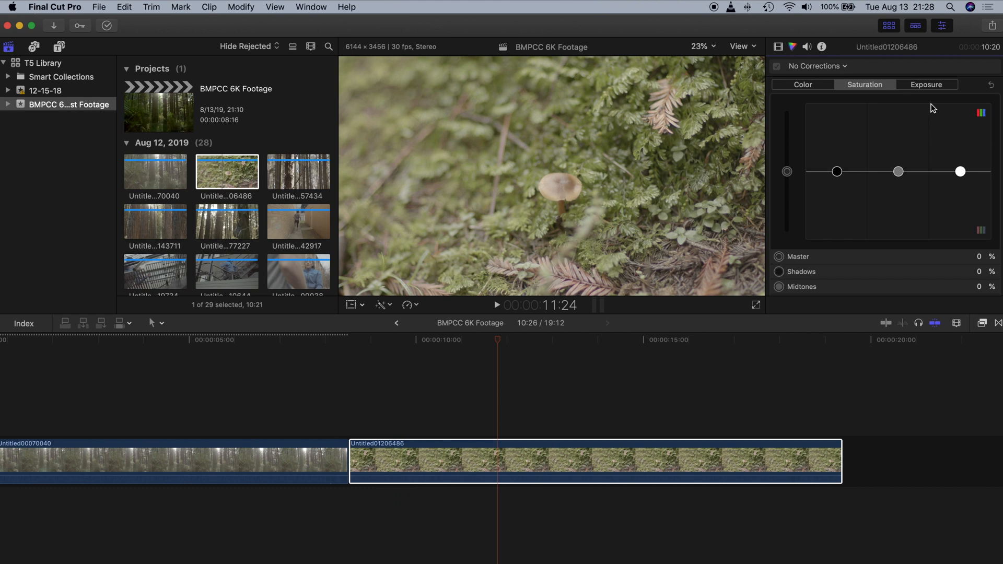
Step: Using the Luma waveform, set the mushroom clip's Color Board shadow exposure to -33% and raise its highlight exposure
{"action": "left_click", "coordinate": [932, 87]}
{"action": "key", "text": "super+7"}
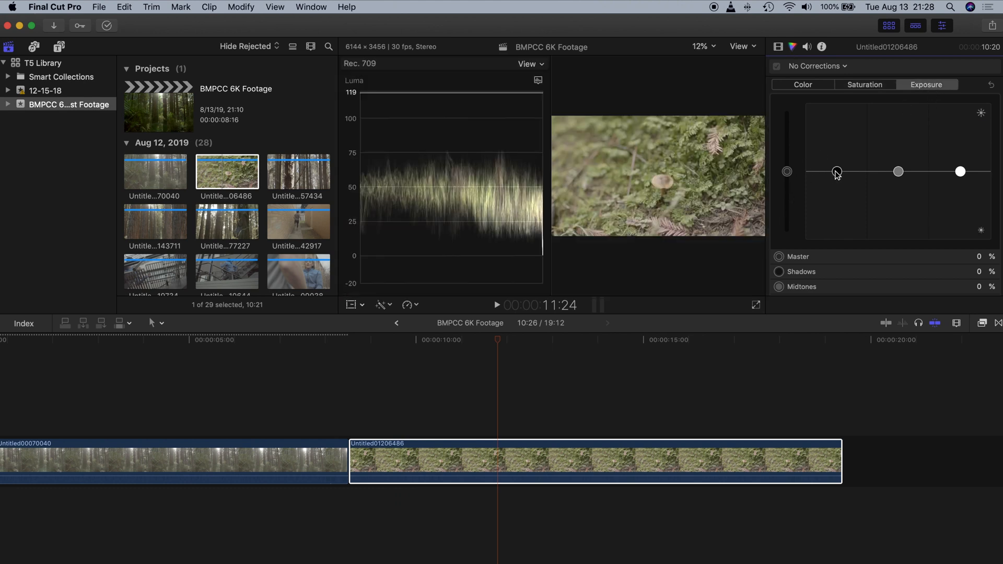
{"action": "left_click_drag", "start_coordinate": [837, 172], "coordinate": [838, 193]}
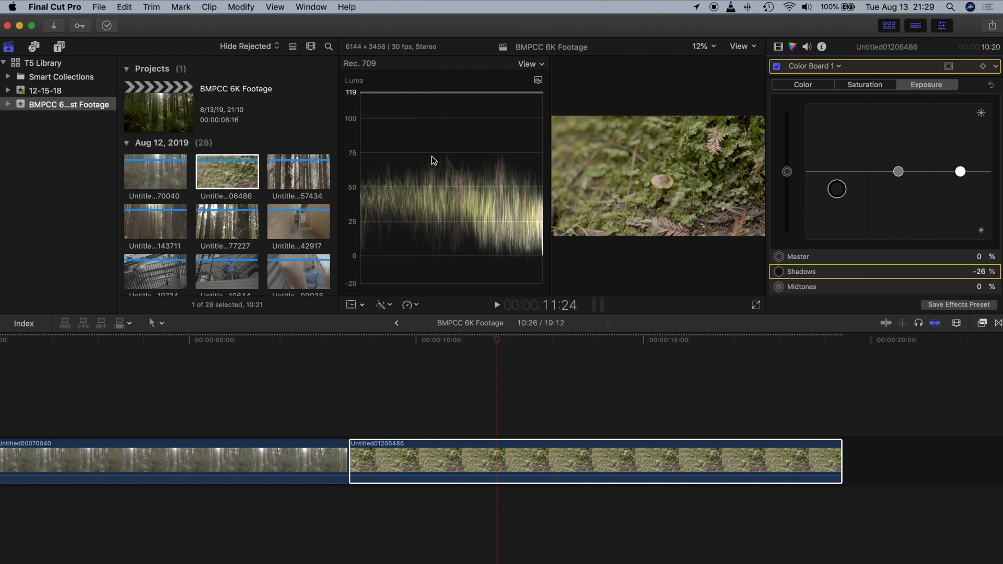
{"action": "left_click_drag", "start_coordinate": [964, 174], "coordinate": [968, 142]}
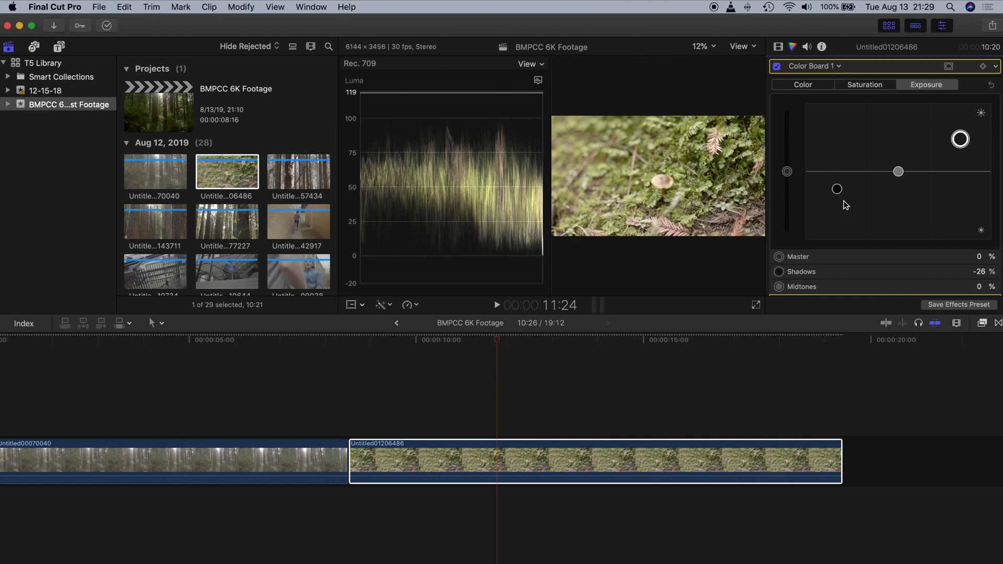
{"action": "left_click_drag", "start_coordinate": [837, 190], "coordinate": [841, 202]}
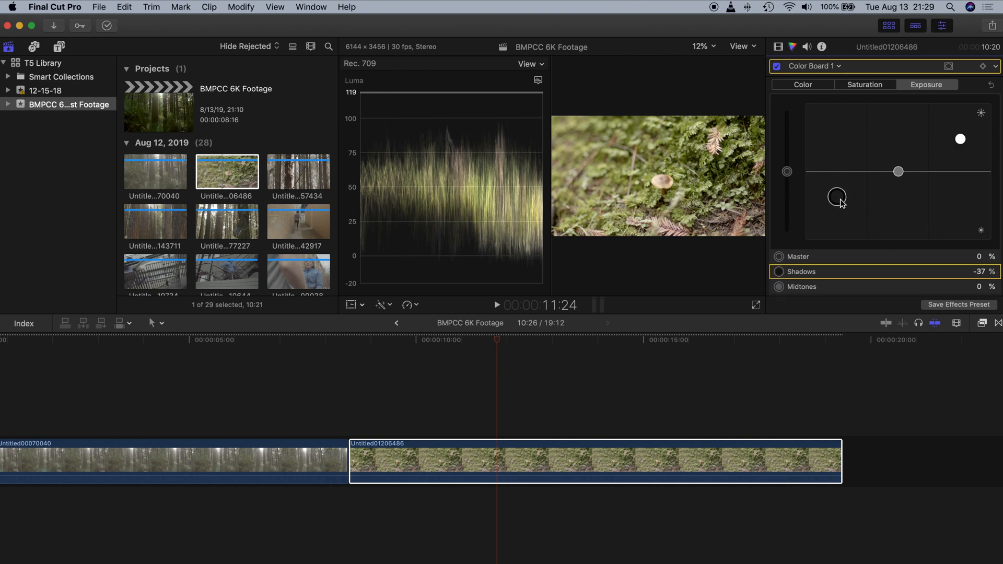
{"action": "left_click_drag", "start_coordinate": [842, 201], "coordinate": [842, 200]}
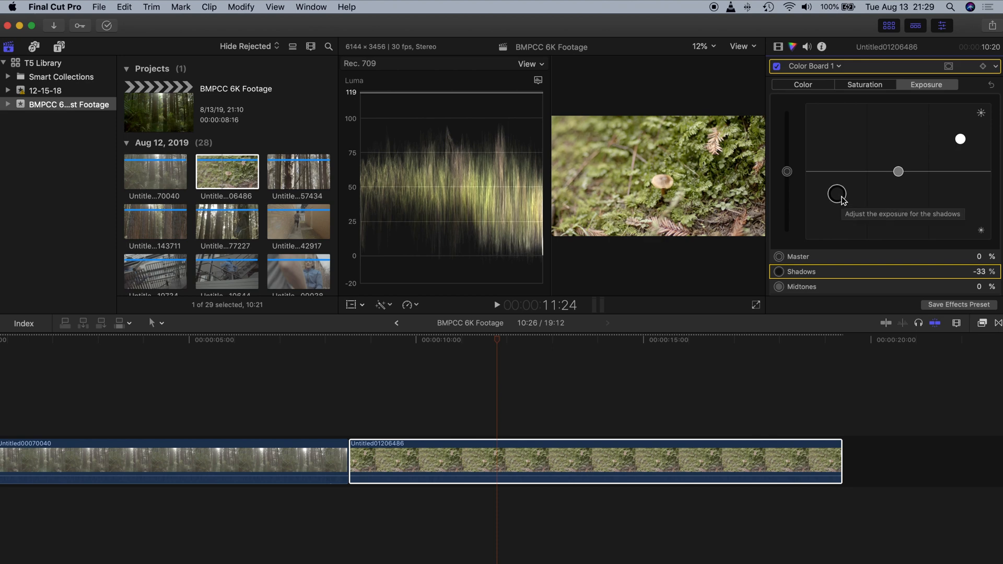
{"action": "key", "text": "super+7"}
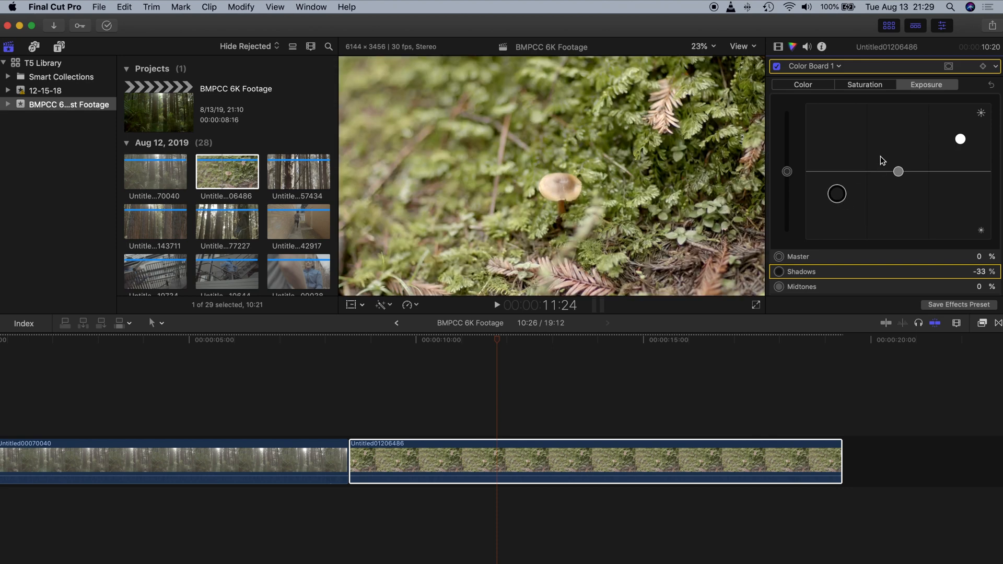
Step: Set the mushroom clip's saturation to 40% Master and 20% Midtones, and tint its shadows to 189° at 15% and its highlights orange
{"action": "left_click", "coordinate": [875, 87]}
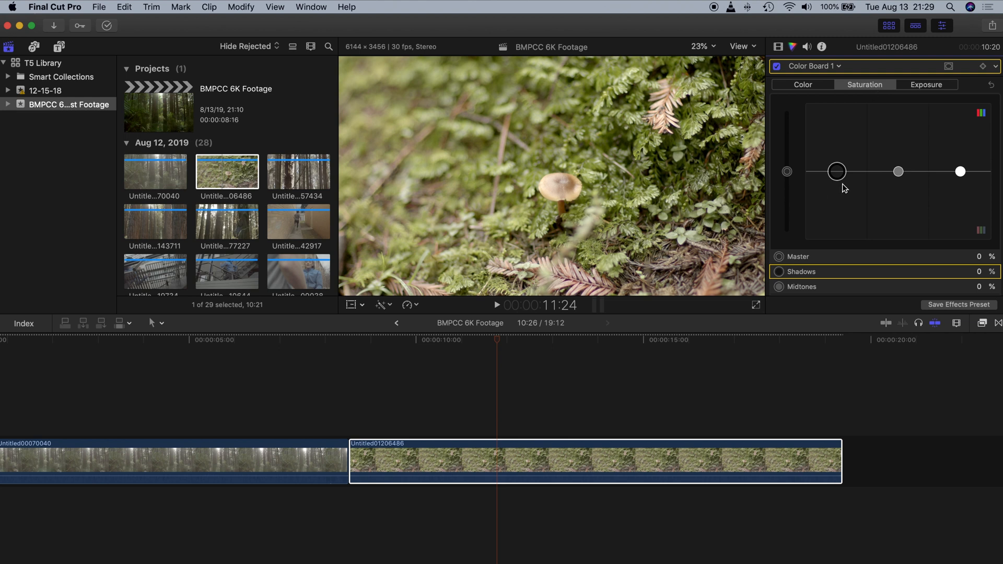
{"action": "left_click_drag", "start_coordinate": [788, 172], "coordinate": [792, 139]}
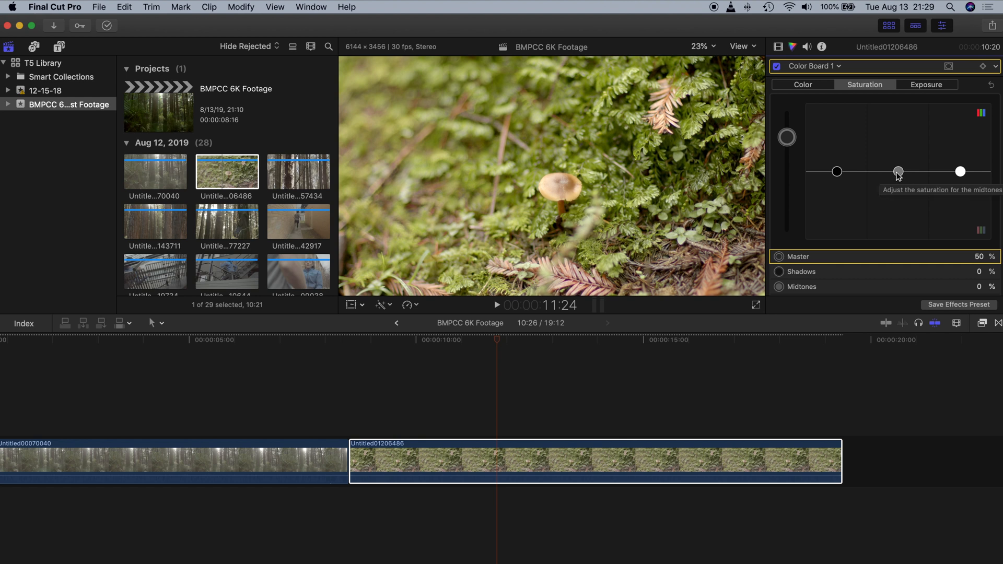
{"action": "left_click_drag", "start_coordinate": [898, 173], "coordinate": [899, 161]}
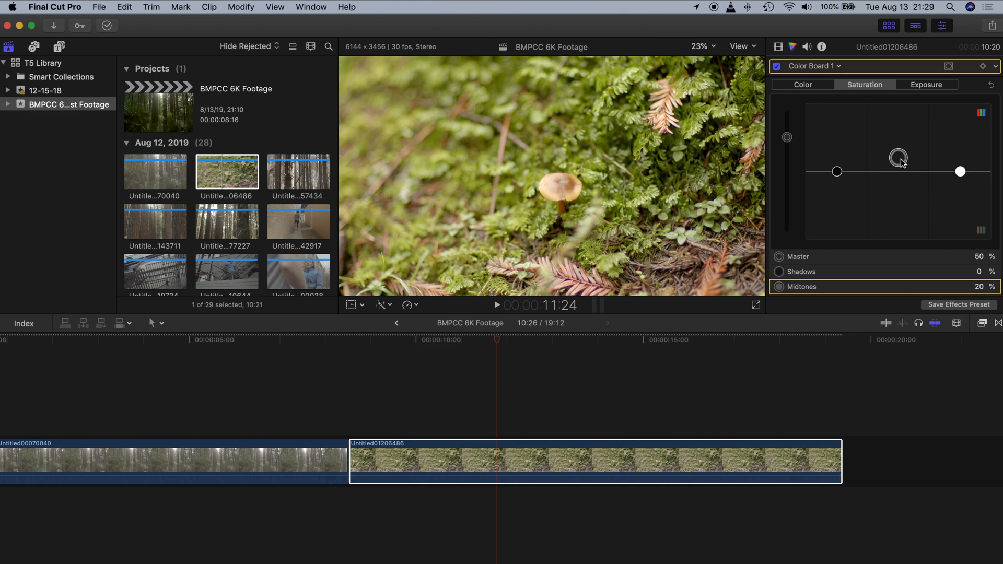
{"action": "left_click", "coordinate": [960, 172]}
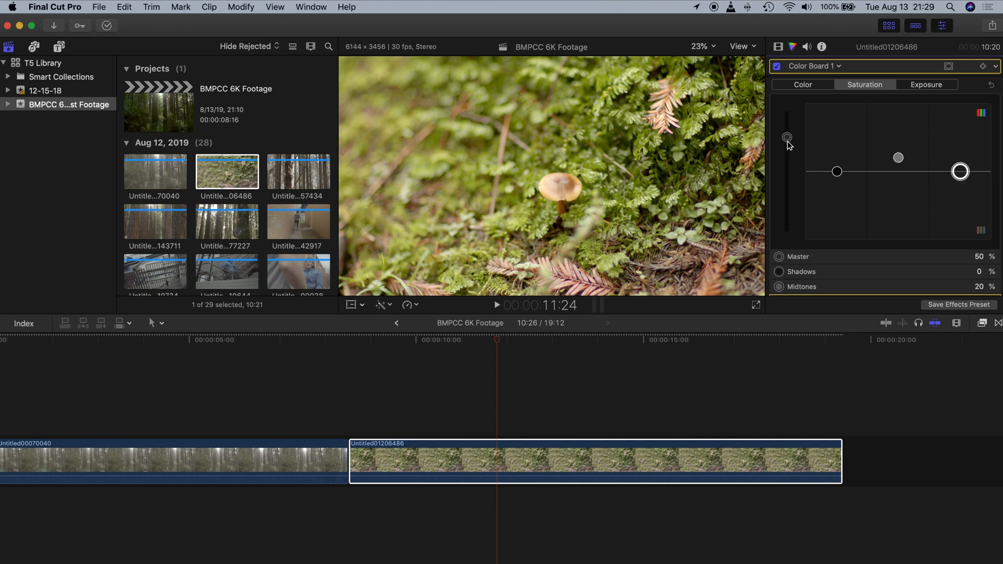
{"action": "left_click_drag", "start_coordinate": [789, 143], "coordinate": [789, 146]}
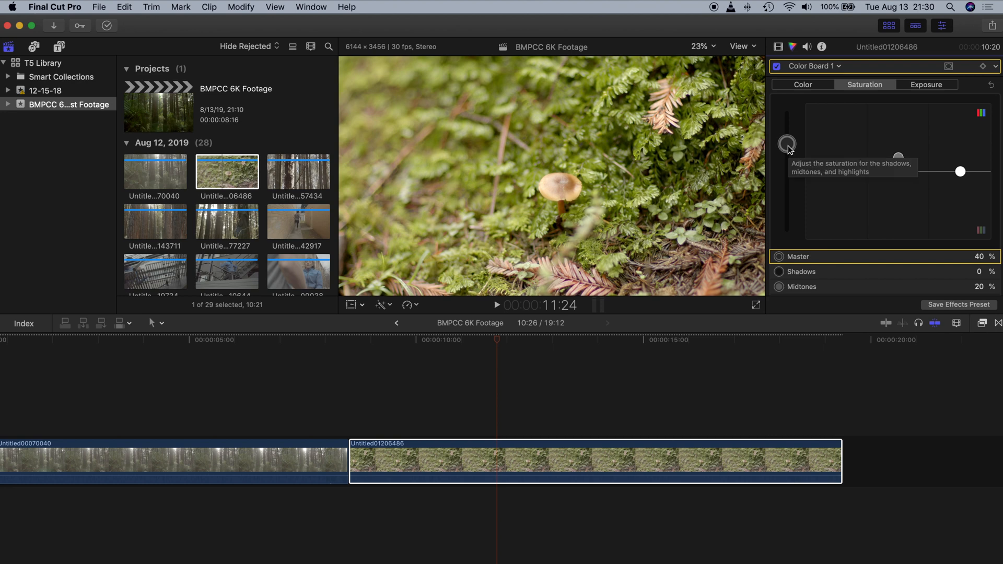
{"action": "left_click", "coordinate": [803, 84]}
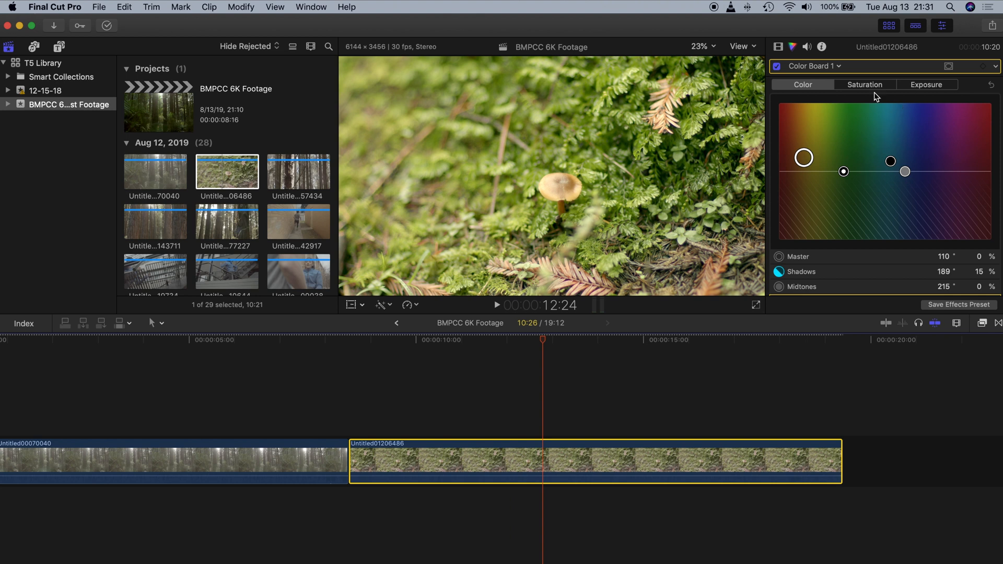
Step: Add a Hue/Saturation Curves correction to the mushroom clip, sample the moss green, add an orange Hue vs Hue point and slightly lower the yellow one
{"action": "left_click", "coordinate": [835, 68]}
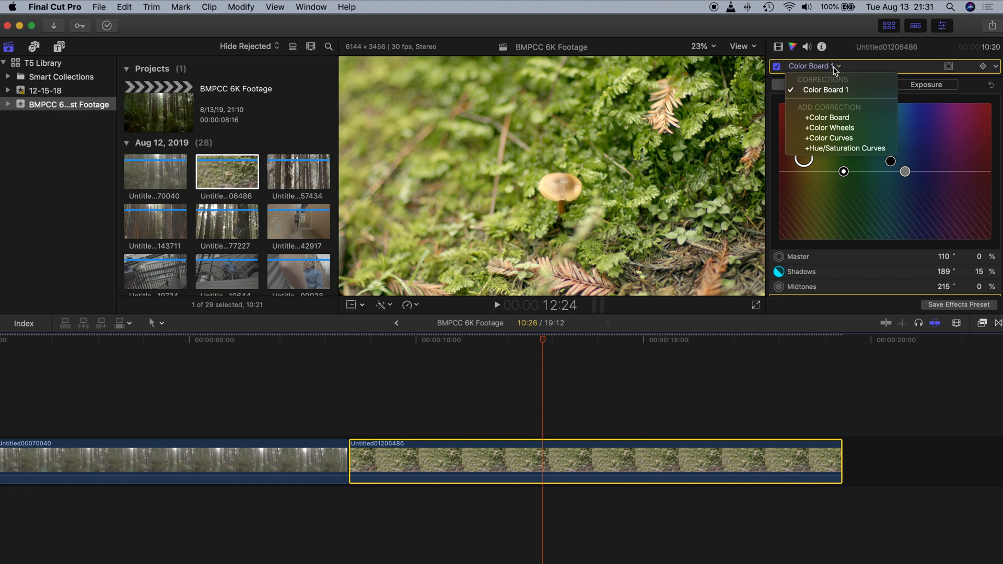
{"action": "left_click", "coordinate": [859, 151]}
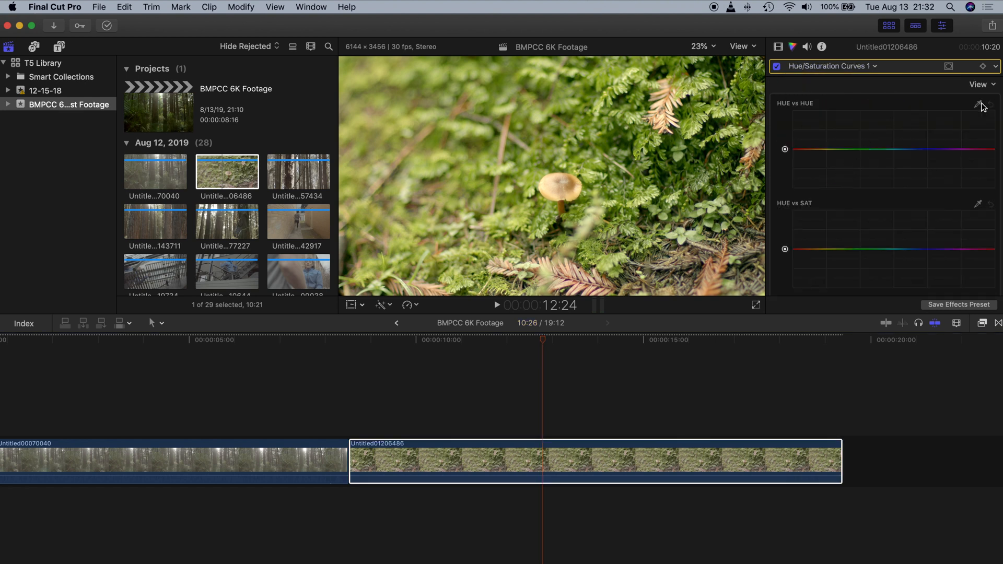
{"action": "left_click", "coordinate": [979, 105]}
{"action": "left_click", "coordinate": [631, 125]}
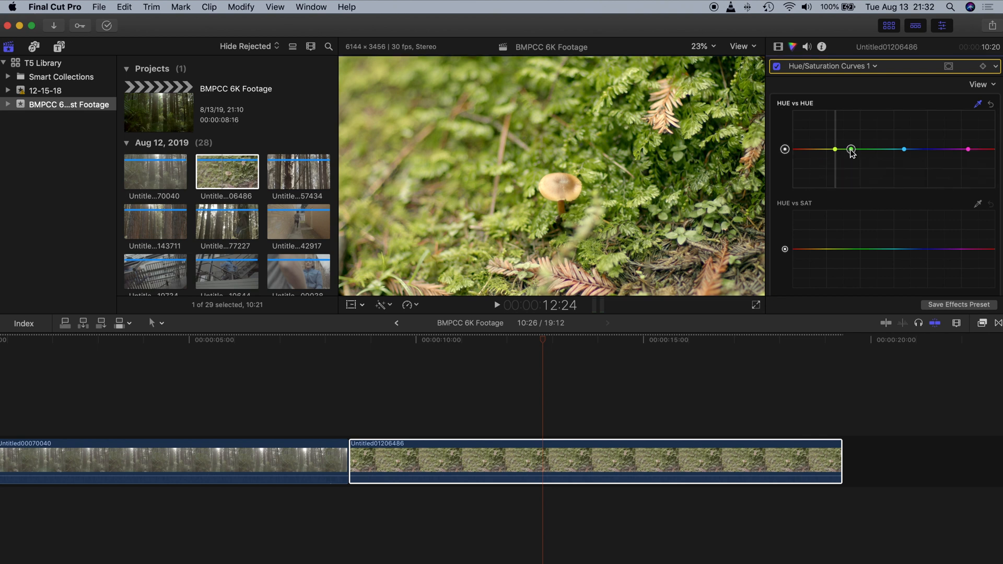
{"action": "left_click", "coordinate": [815, 149]}
{"action": "left_click_drag", "start_coordinate": [837, 152], "coordinate": [837, 154]}
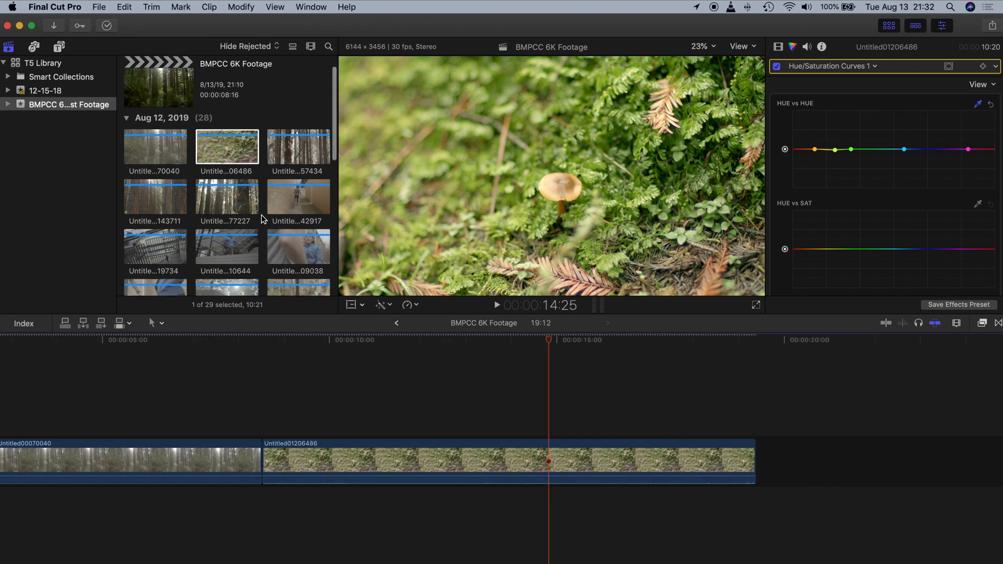
Step: Find the clip of the couple in denim, Untitled00220936, in the browser and add it to the end of the timeline
{"action": "scroll", "coordinate": [263, 218], "scroll_direction": "down", "scroll_amount": 5}
{"action": "scroll", "coordinate": [262, 219], "scroll_direction": "down", "scroll_amount": 1}
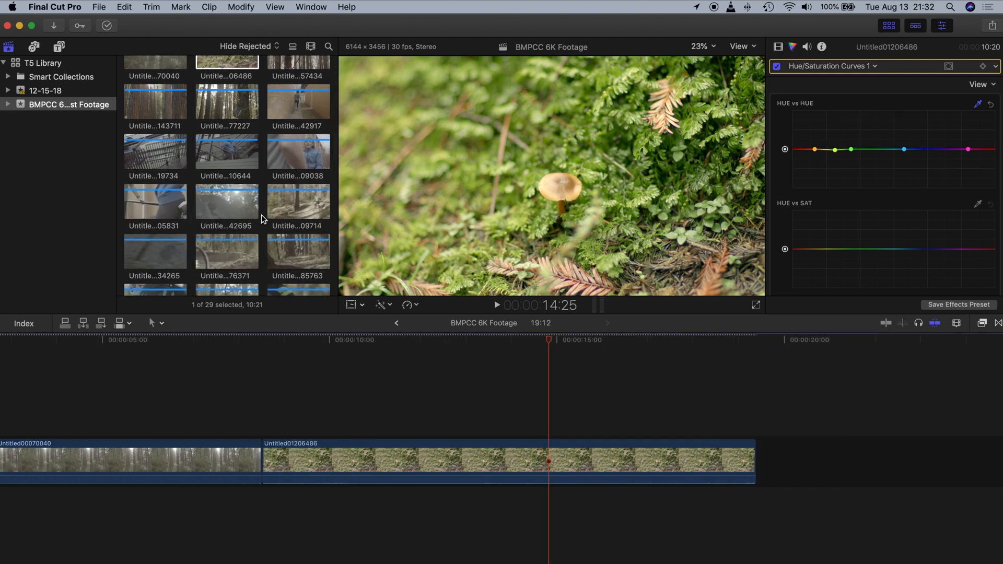
{"action": "scroll", "coordinate": [262, 219], "scroll_direction": "down", "scroll_amount": 2}
{"action": "scroll", "coordinate": [263, 219], "scroll_direction": "down", "scroll_amount": 10}
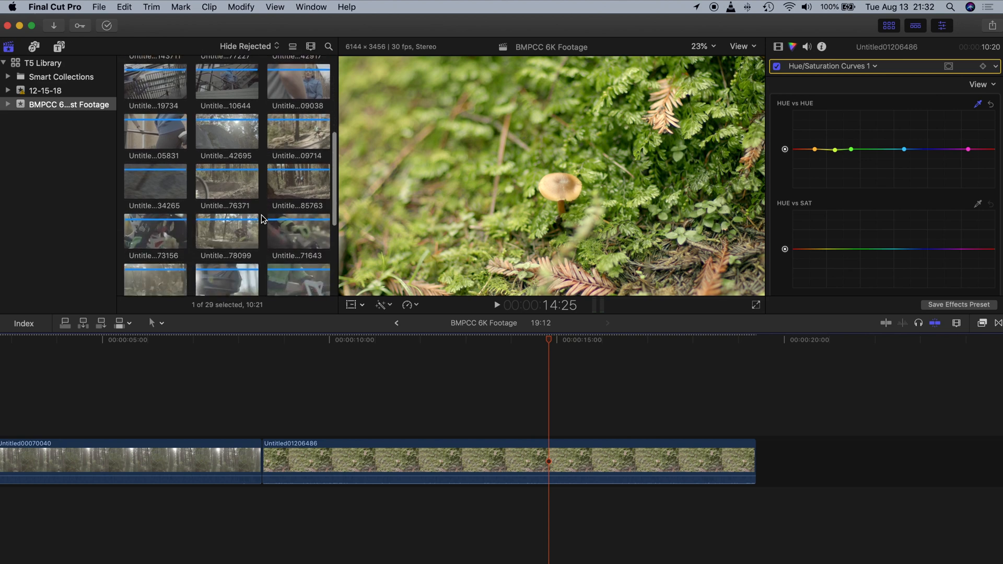
{"action": "scroll", "coordinate": [263, 219], "scroll_direction": "down", "scroll_amount": 3}
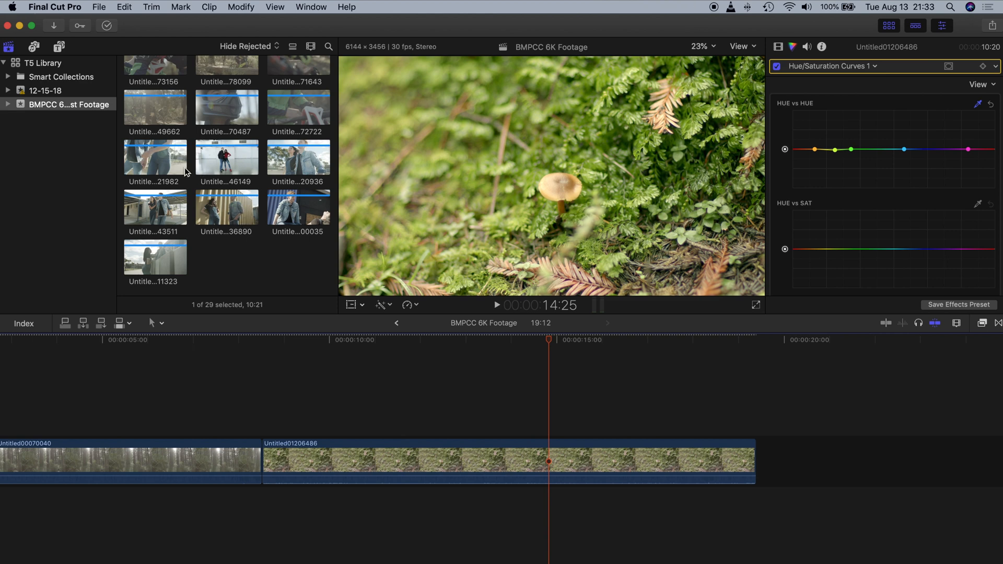
{"action": "left_click", "coordinate": [301, 159]}
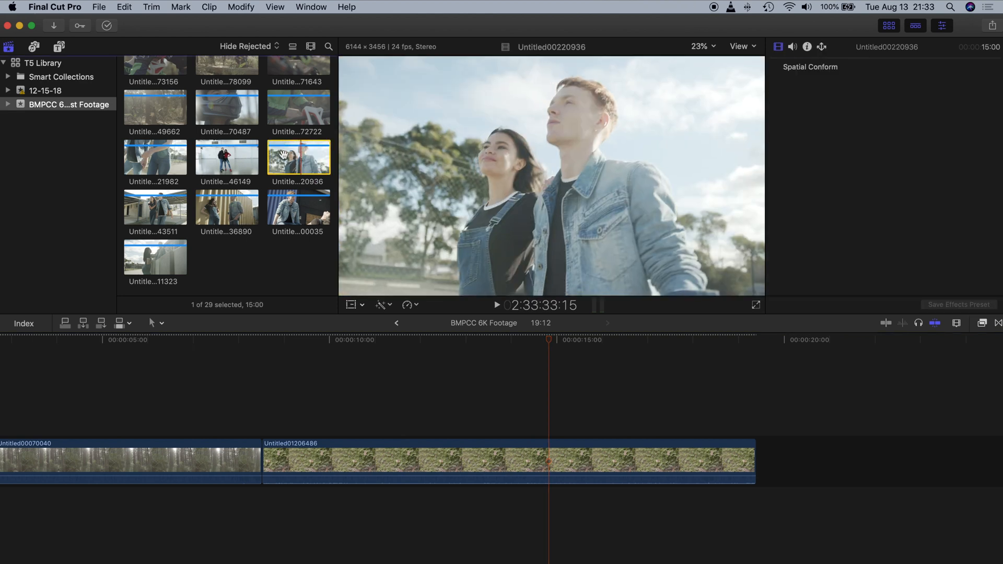
{"action": "left_click_drag", "start_coordinate": [285, 157], "coordinate": [794, 465]}
{"action": "scroll", "coordinate": [259, 401], "scroll_direction": "right", "scroll_amount": 10}
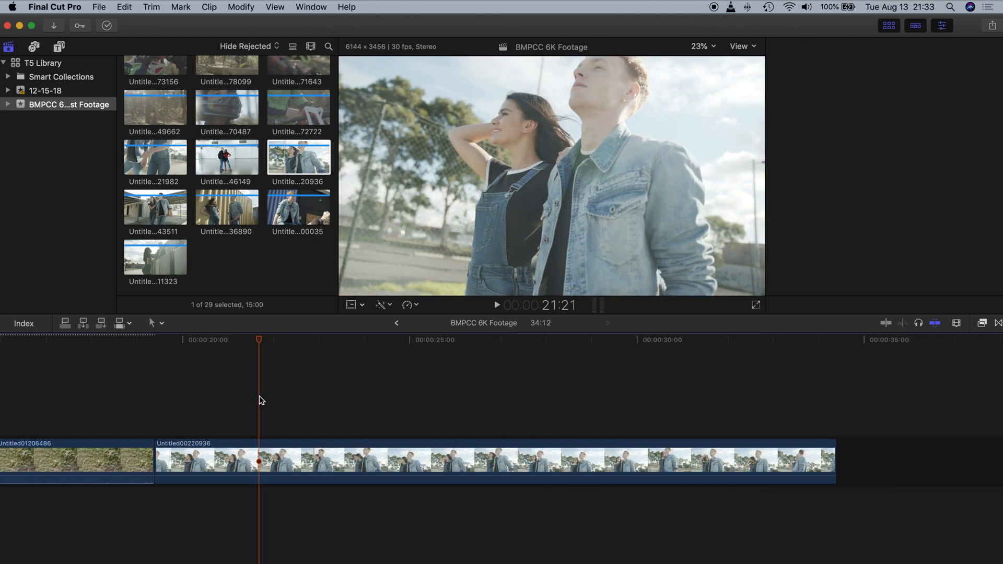
Step: Using the Luma waveform, set the couple clip's Color Board shadow exposure to -35%
{"action": "key", "text": "super+6"}
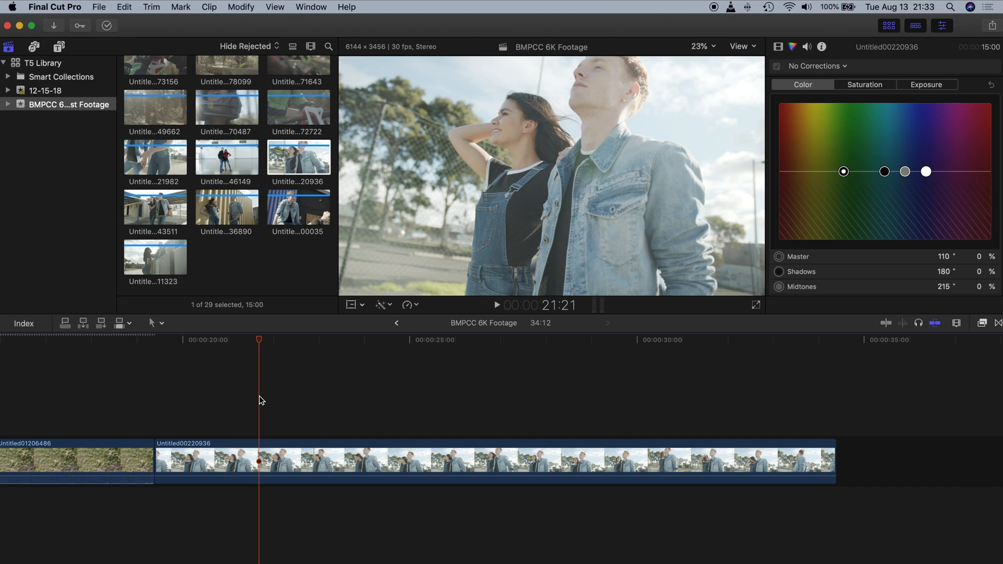
{"action": "left_click", "coordinate": [291, 451]}
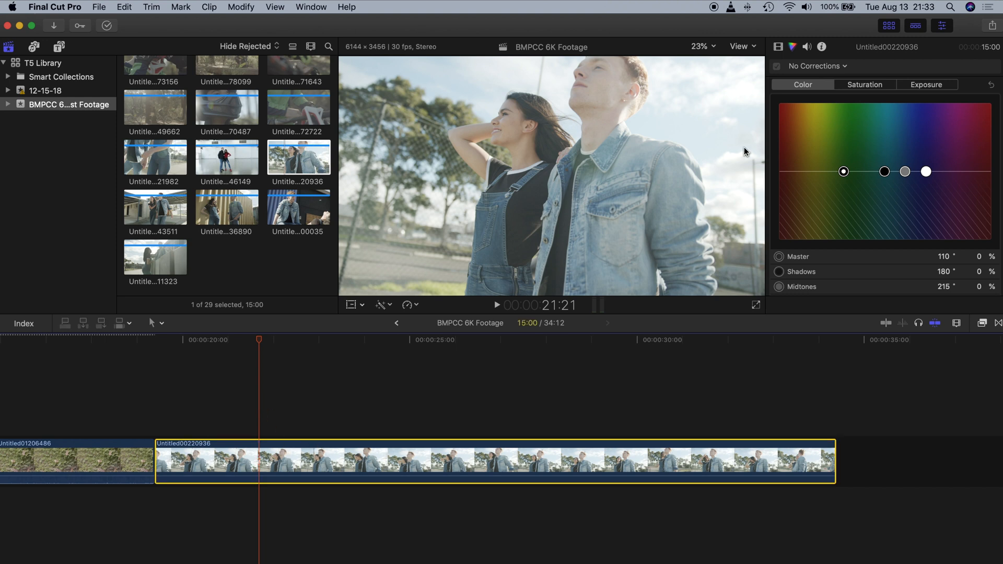
{"action": "left_click", "coordinate": [928, 86]}
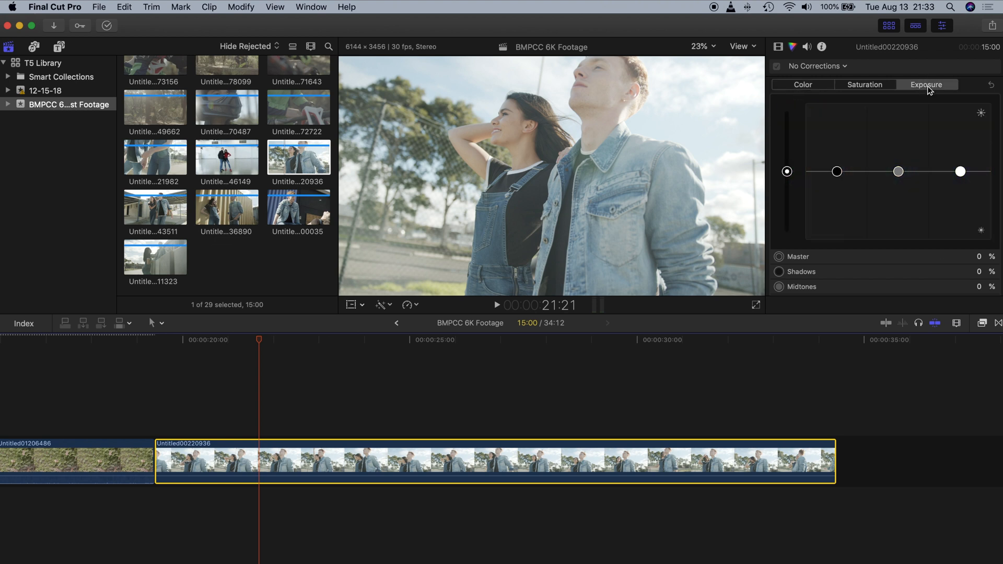
{"action": "key", "text": "super+7"}
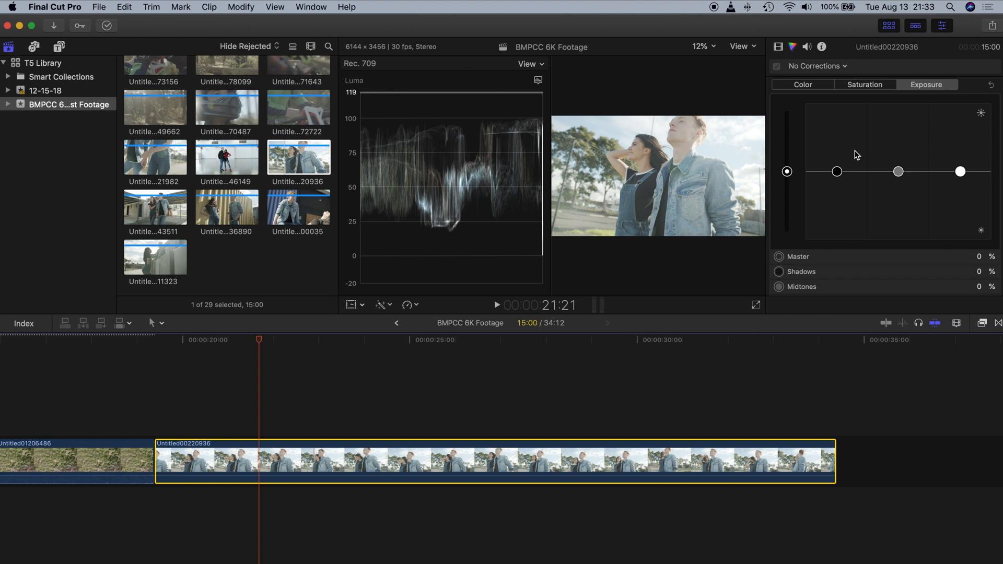
{"action": "left_click_drag", "start_coordinate": [836, 172], "coordinate": [840, 200]}
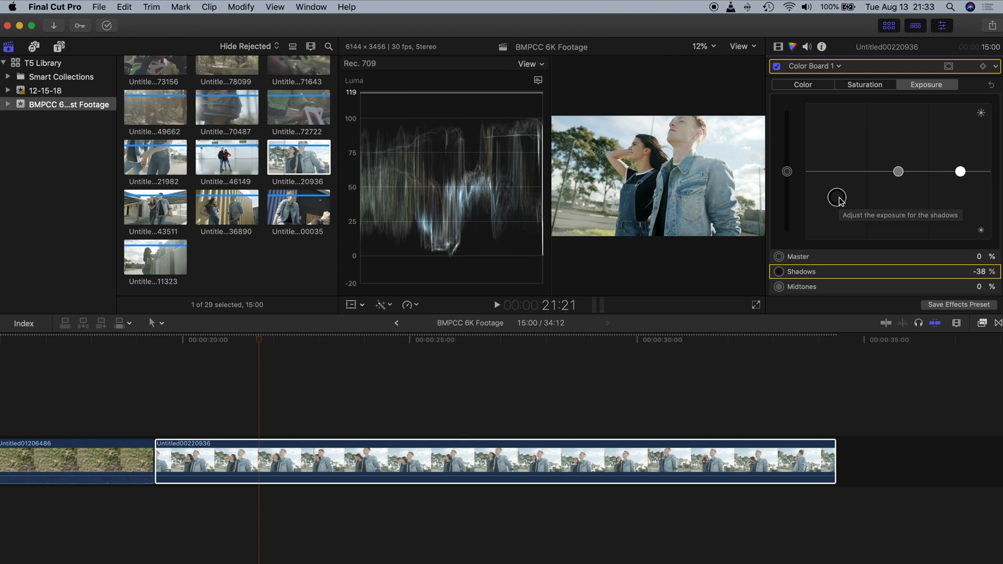
{"action": "left_click_drag", "start_coordinate": [840, 201], "coordinate": [835, 198]}
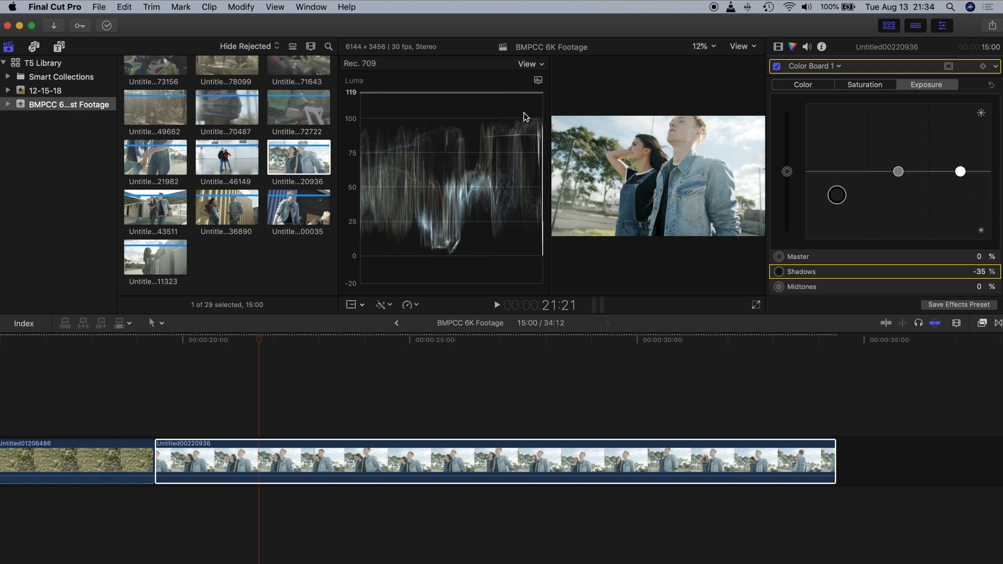
{"action": "key", "text": "super+7"}
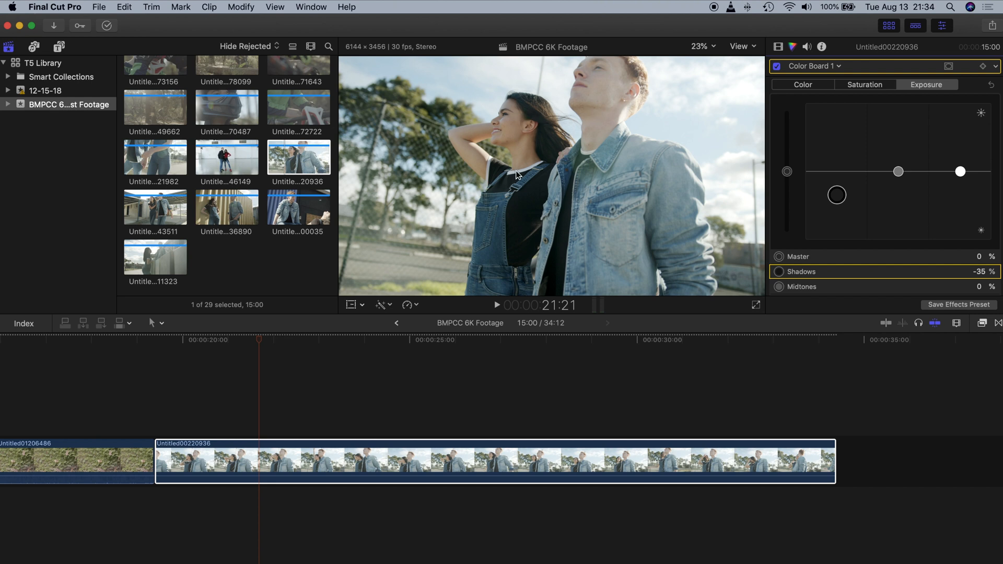
Step: Set the couple clip's Color Board saturation to 35% Master and 20% Midtones
{"action": "left_click", "coordinate": [873, 87]}
{"action": "left_click_drag", "start_coordinate": [789, 177], "coordinate": [790, 150]}
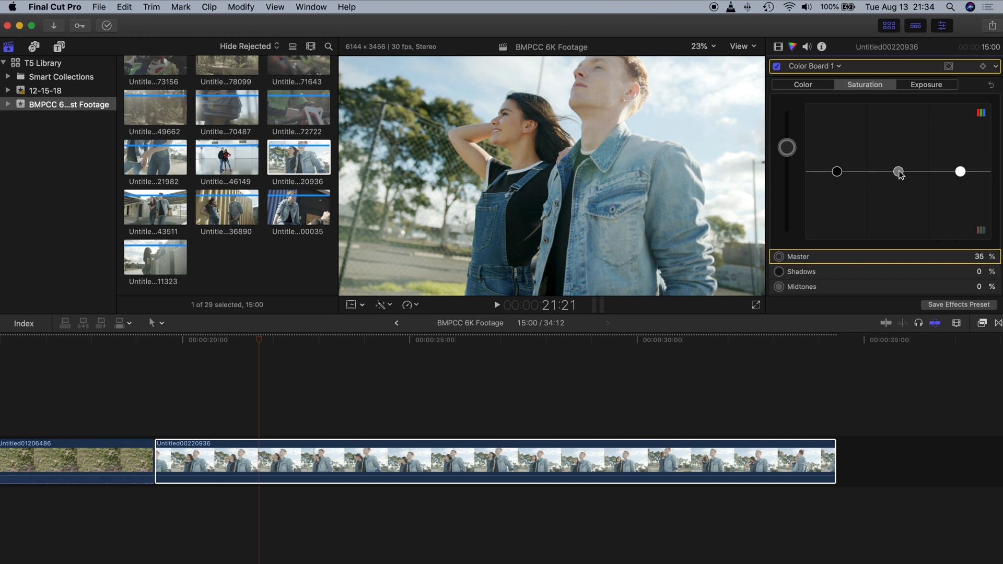
{"action": "mouse_move", "coordinate": [900, 174]}
{"action": "left_mouse_down"}
{"action": "mouse_move", "coordinate": [903, 145]}
{"action": "mouse_move", "coordinate": [900, 160]}
{"action": "left_mouse_up"}
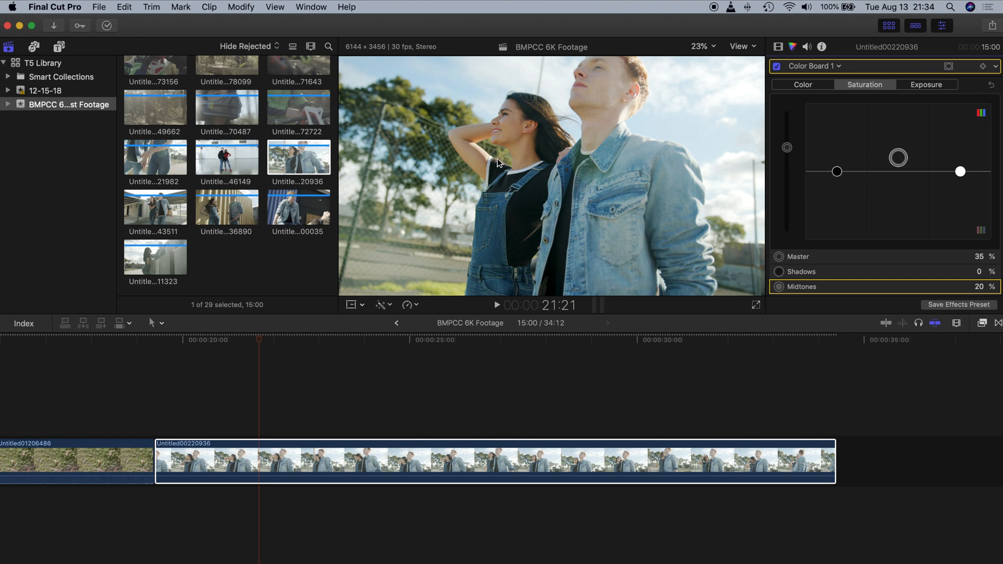
Step: Add a Color Wheels correction to the couple clip and shift its tint slightly towards magenta
{"action": "left_click", "coordinate": [257, 346]}
{"action": "left_click_drag", "start_coordinate": [257, 346], "coordinate": [317, 345]}
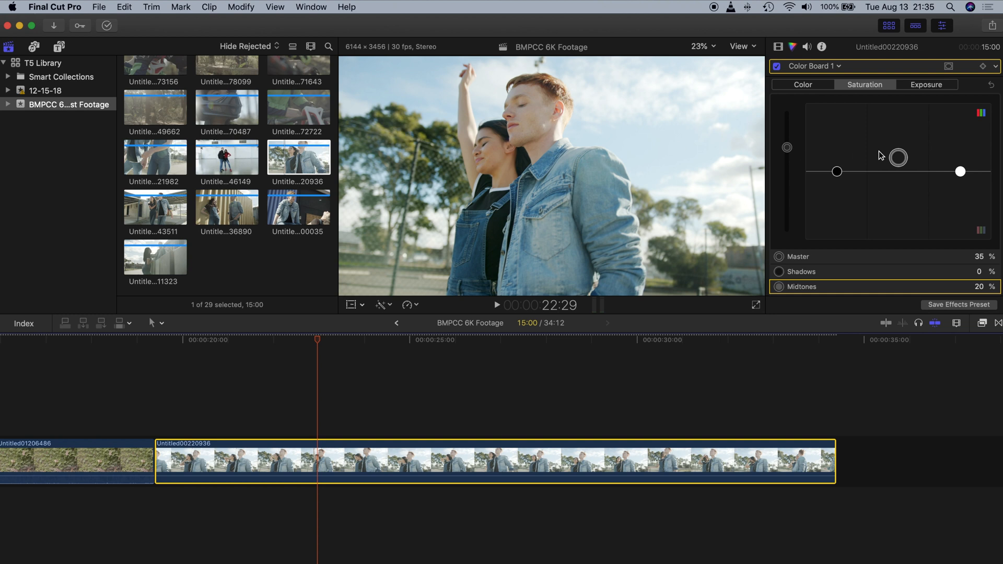
{"action": "left_click", "coordinate": [839, 67]}
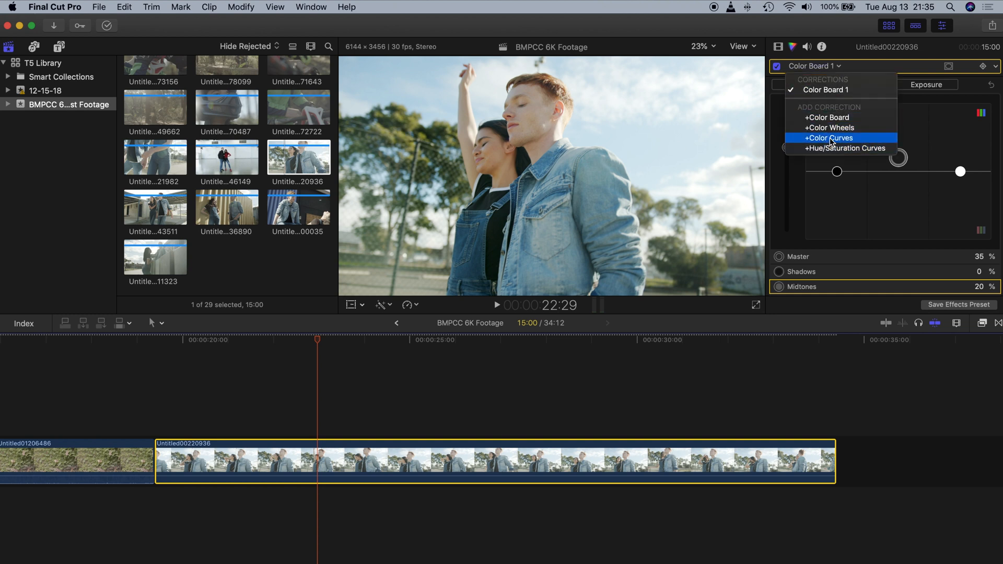
{"action": "key", "text": "Escape"}
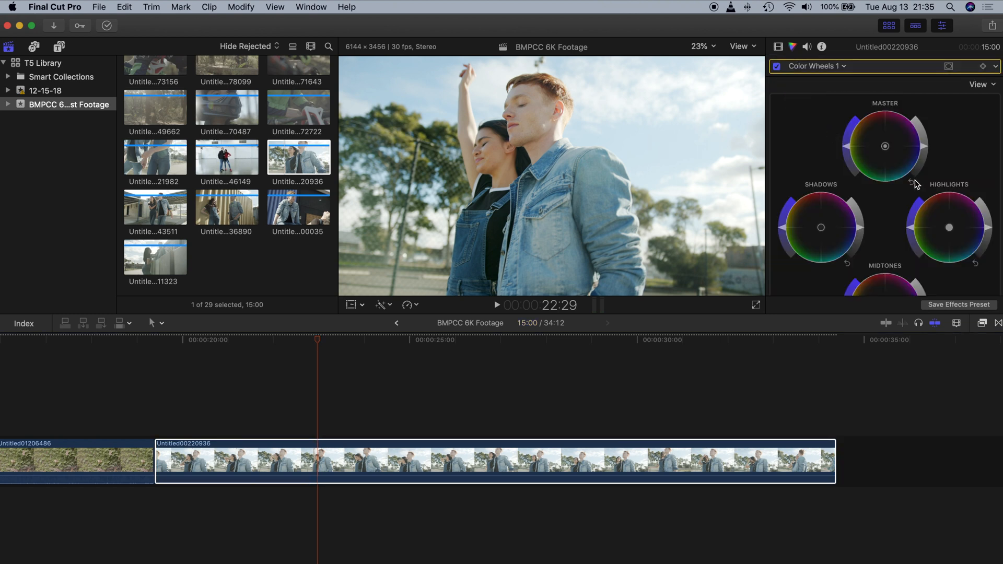
{"action": "scroll", "coordinate": [917, 184], "scroll_direction": "down", "scroll_amount": 5}
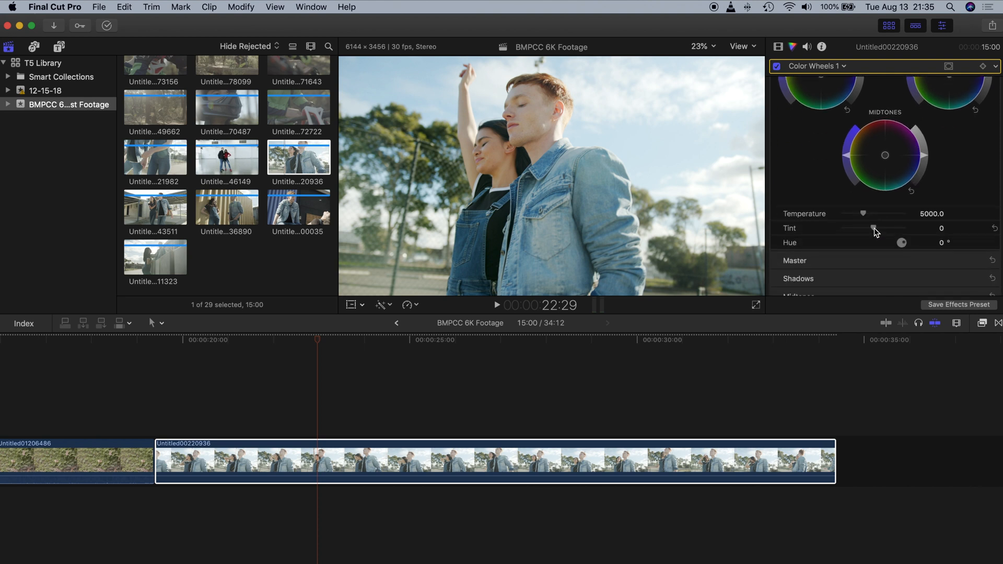
{"action": "left_click_drag", "start_coordinate": [876, 231], "coordinate": [877, 231]}
{"action": "scroll", "coordinate": [878, 233], "scroll_direction": "up", "scroll_amount": 5}
{"action": "scroll", "coordinate": [863, 239], "scroll_direction": "down", "scroll_amount": 6}
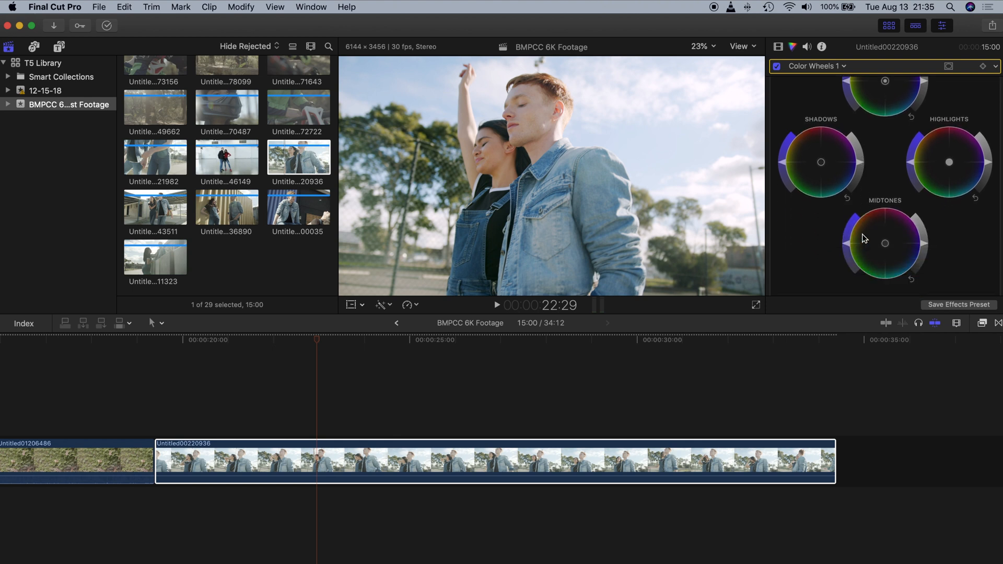
{"action": "scroll", "coordinate": [795, 288], "scroll_direction": "up", "scroll_amount": 6}
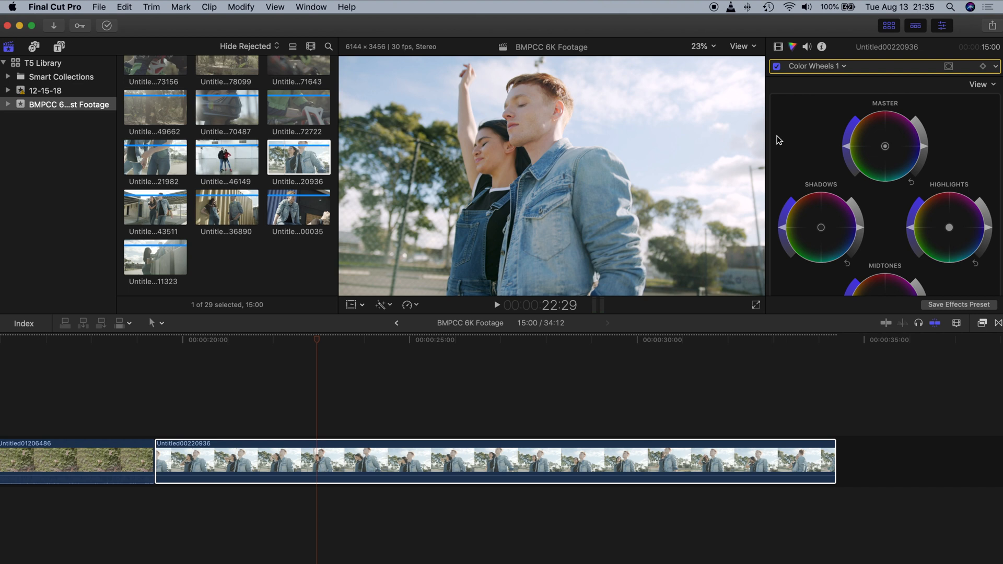
Step: Crop the couple clip to the woman's face with Trim values Left 2056, Right 3228, Top 1019 and Bottom 1978 px
{"action": "left_click", "coordinate": [778, 67]}
{"action": "left_click_drag", "start_coordinate": [319, 340], "coordinate": [259, 362]}
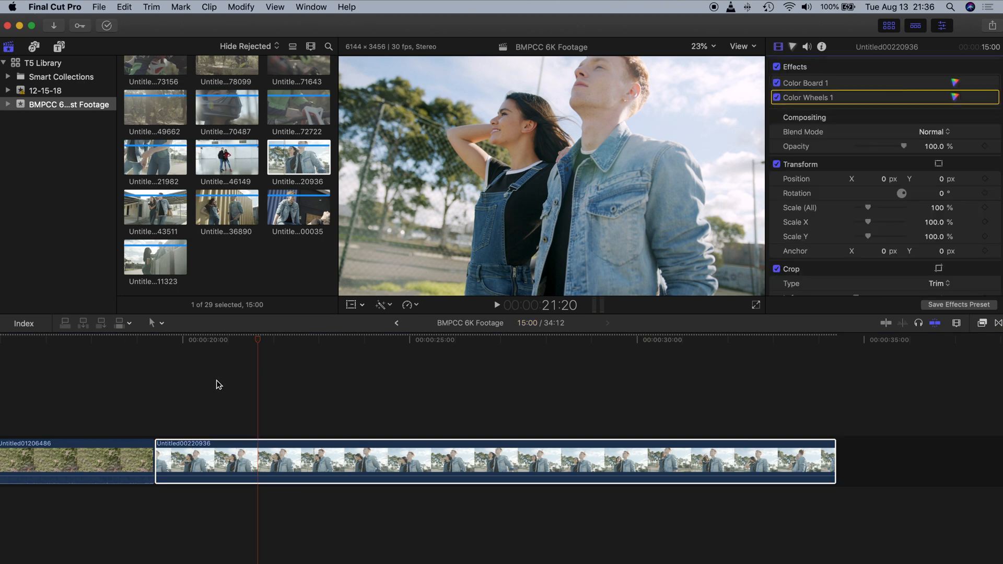
{"action": "left_click_drag", "start_coordinate": [259, 340], "coordinate": [323, 340]}
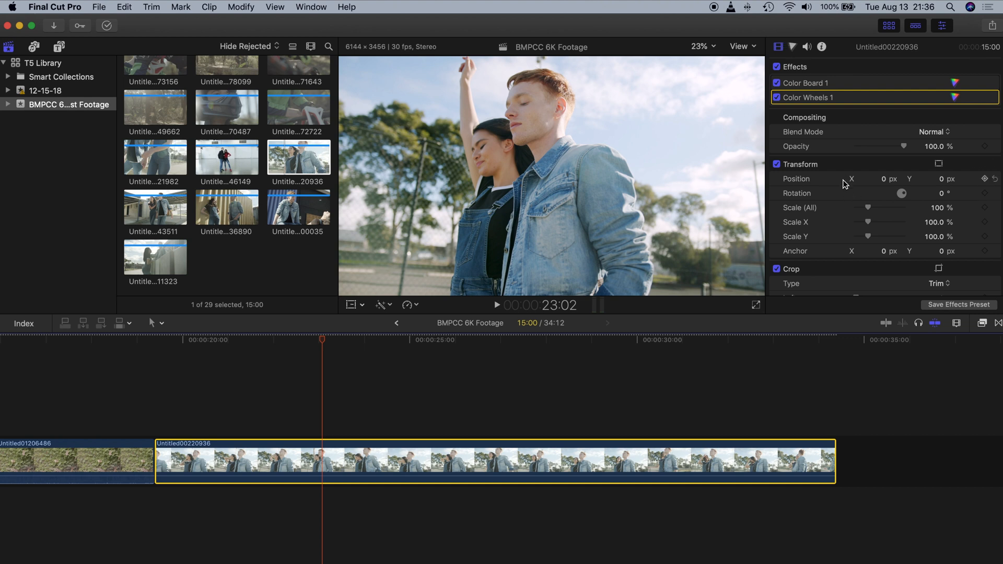
{"action": "scroll", "coordinate": [851, 194], "scroll_direction": "down", "scroll_amount": 3}
{"action": "left_click_drag", "start_coordinate": [857, 230], "coordinate": [882, 271]}
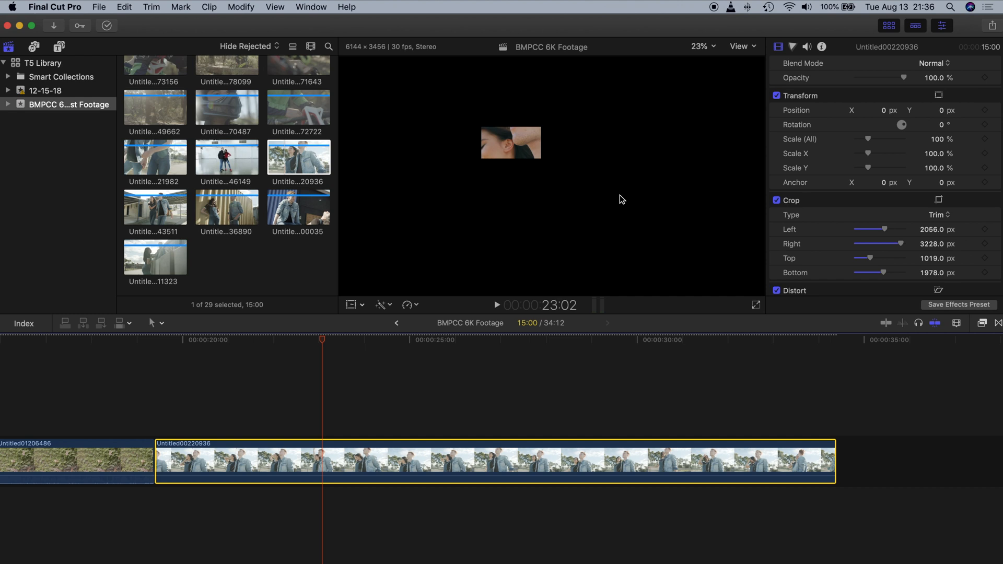
Step: Show the video scopes and switch to the Vectorscope to check the cropped skin tone against the skin tone indicator
{"action": "key", "text": "super+7"}
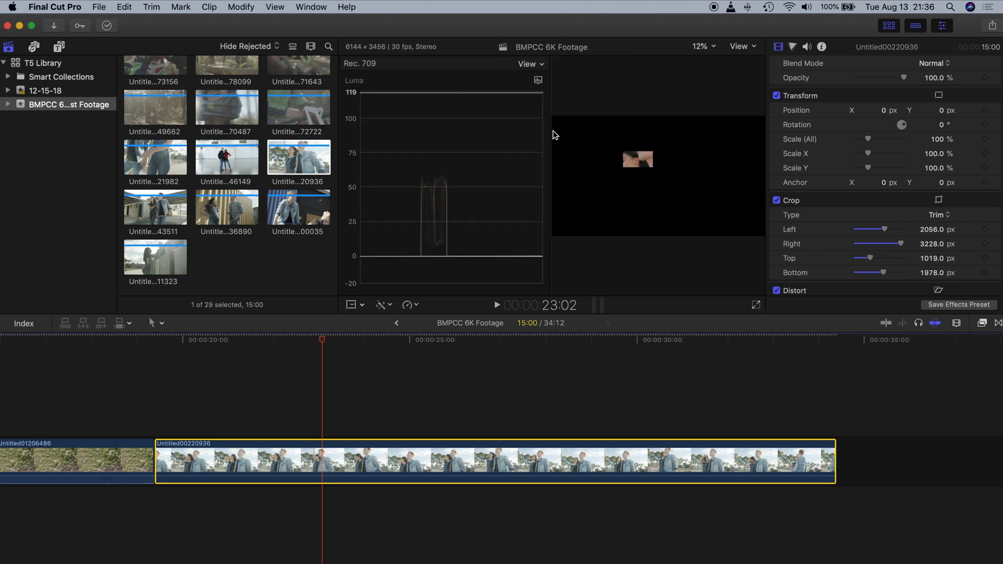
{"action": "left_click", "coordinate": [539, 80]}
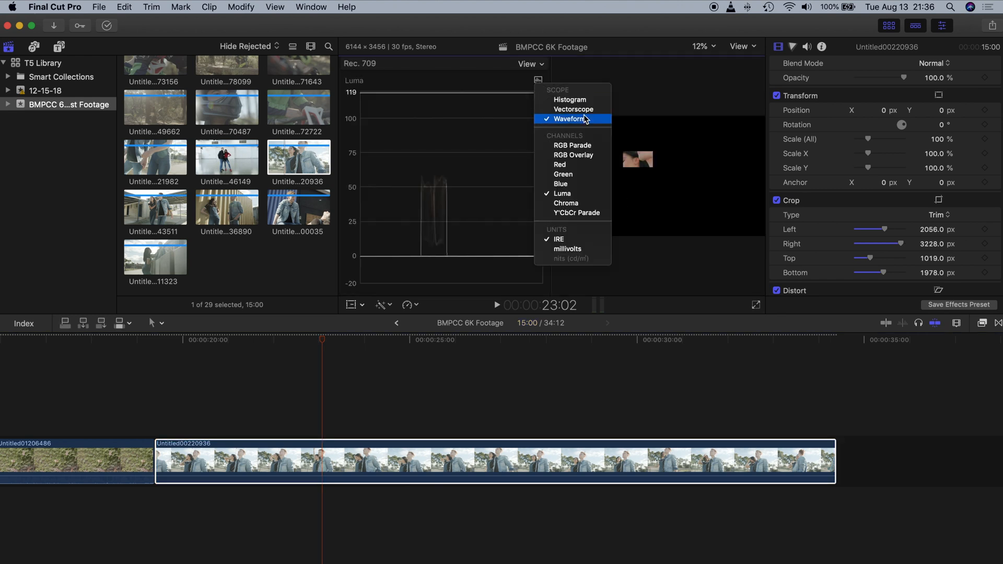
{"action": "left_click", "coordinate": [562, 120]}
{"action": "left_click", "coordinate": [538, 80]}
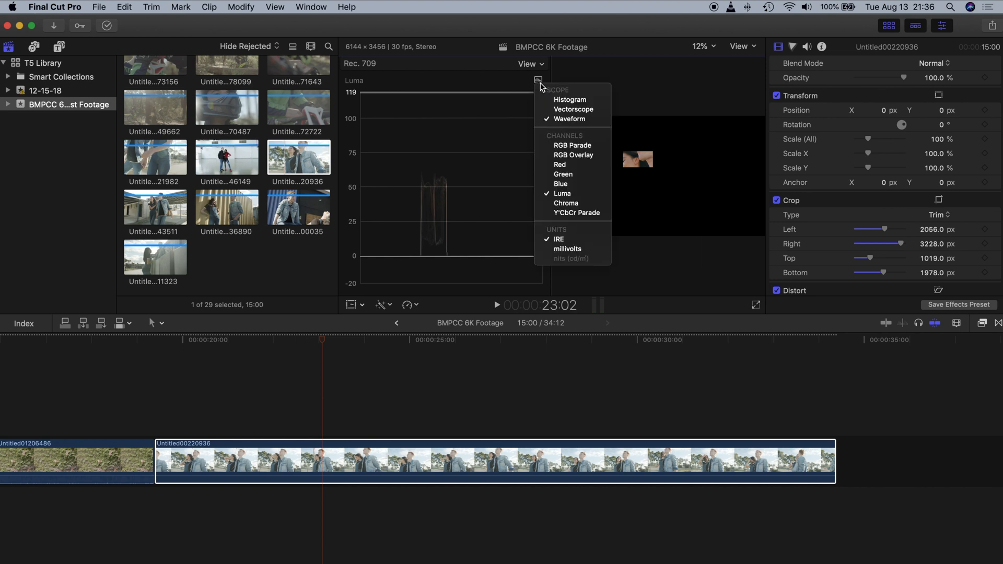
{"action": "left_click", "coordinate": [561, 110]}
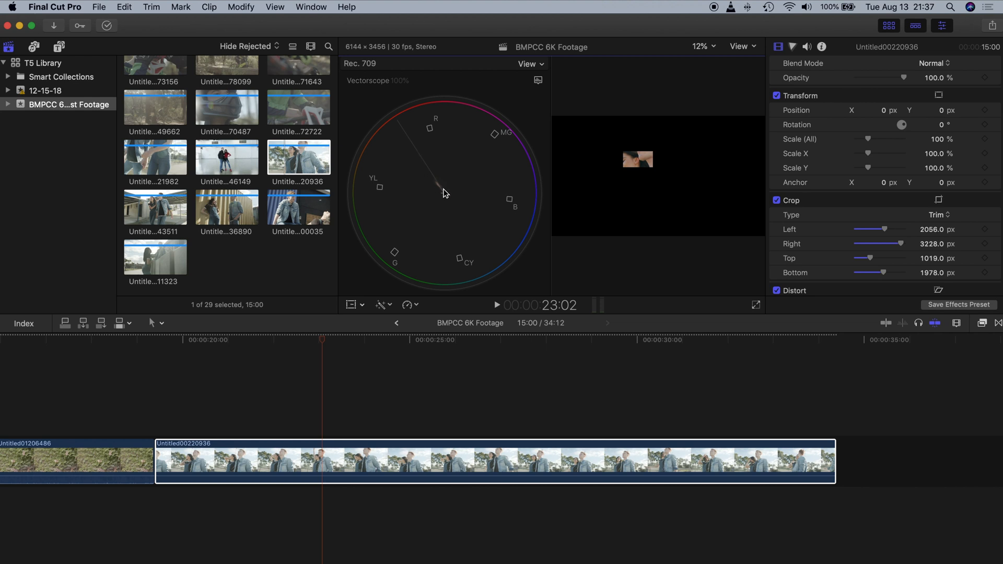
Step: Review the Vectorscope options, return the scope to the Luma waveform and hide the video scopes
{"action": "left_click", "coordinate": [538, 80]}
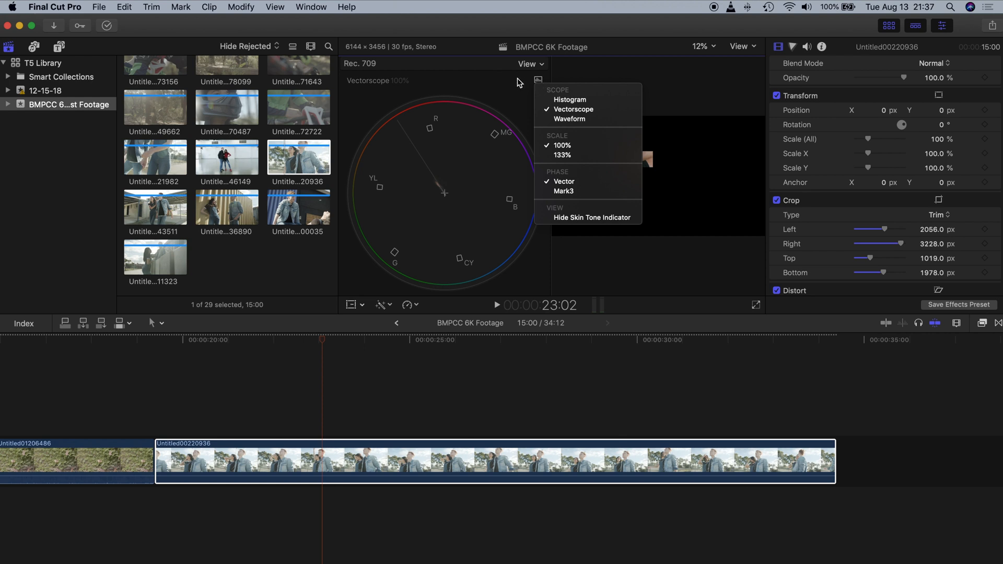
{"action": "left_click", "coordinate": [539, 81]}
{"action": "left_click", "coordinate": [538, 81]}
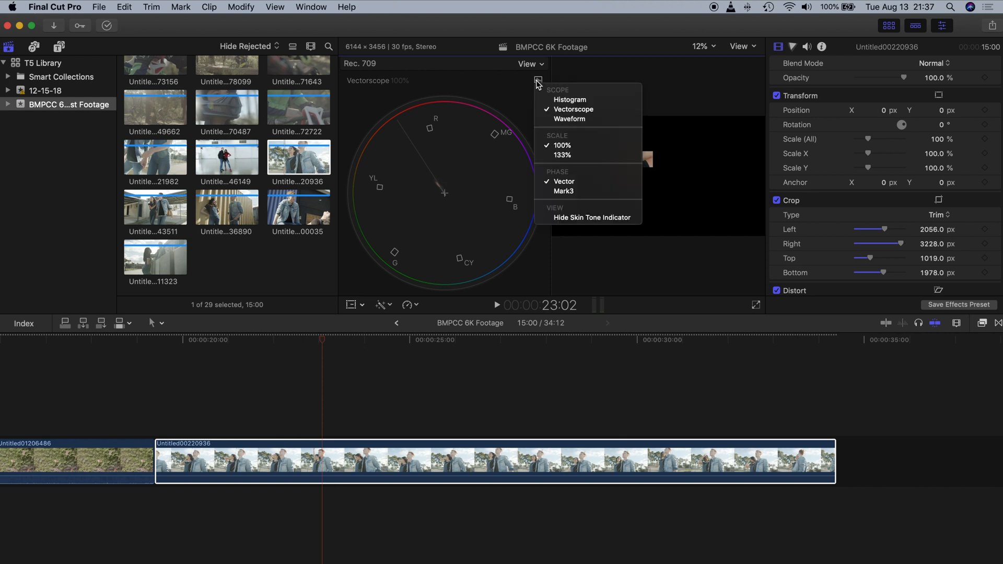
{"action": "left_click", "coordinate": [558, 99]}
{"action": "key", "text": "super+7"}
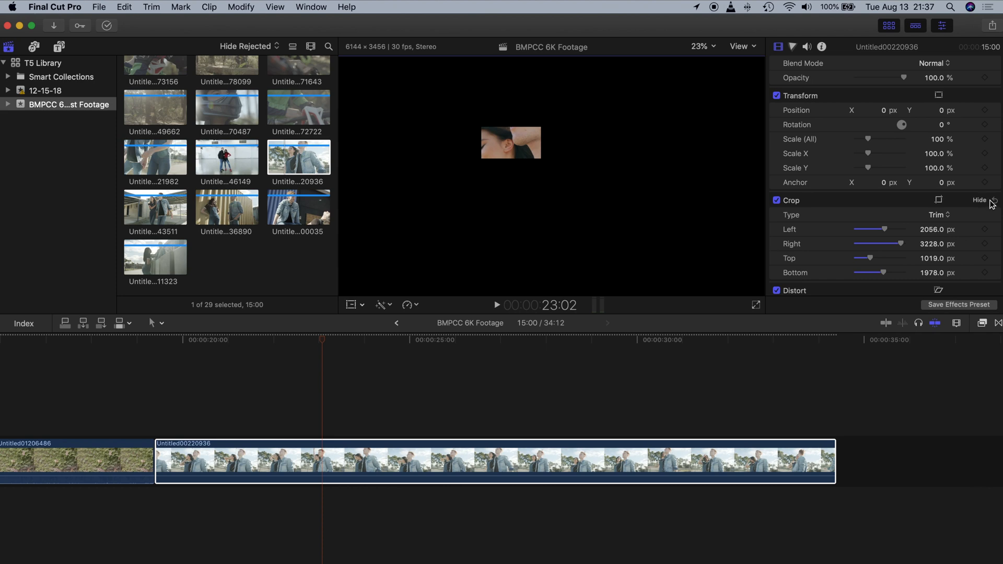
Step: Reset the couple clip's crop and play the clip from near its start to review the grade
{"action": "left_click", "coordinate": [992, 201]}
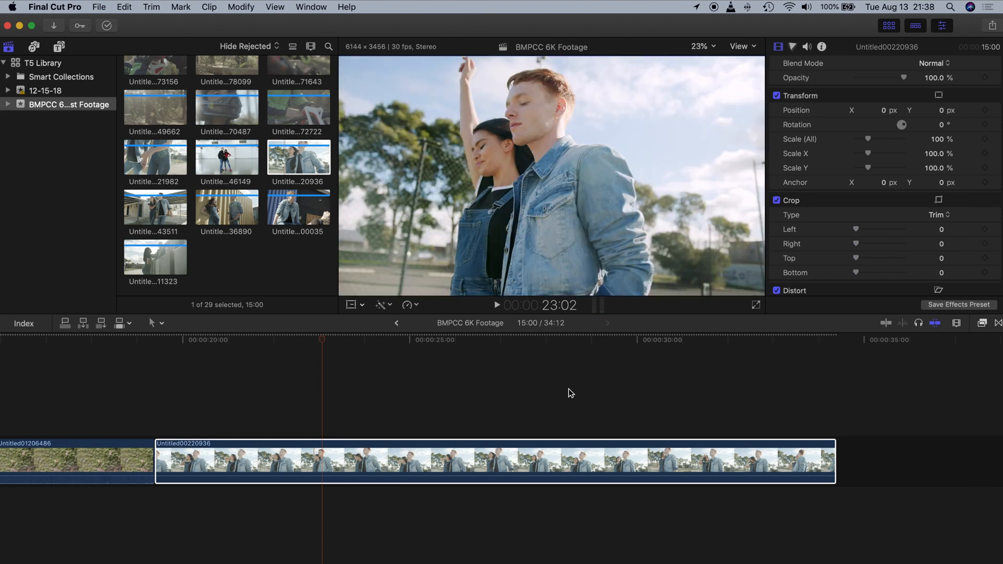
{"action": "left_click", "coordinate": [165, 392]}
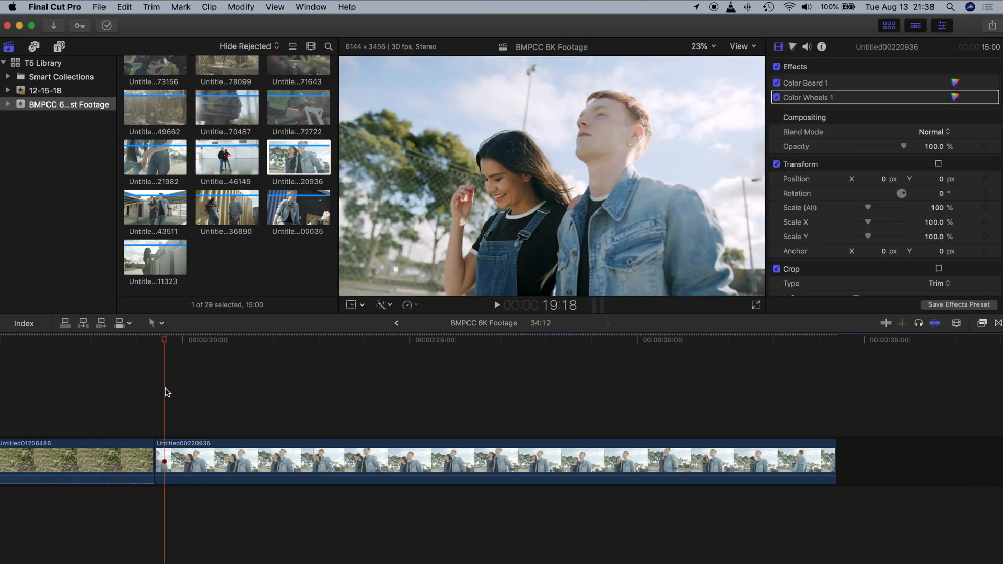
{"action": "key", "text": "space"}
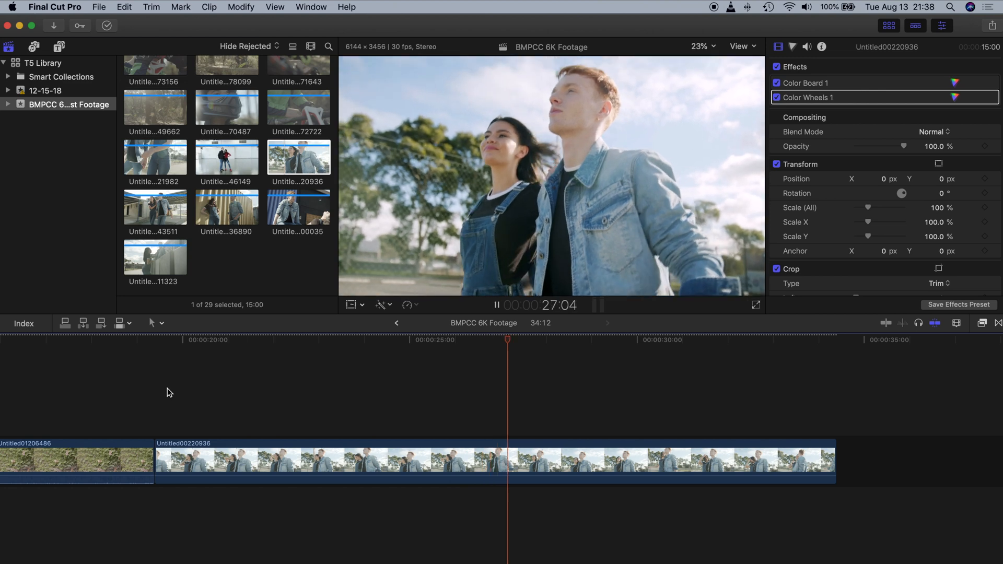
{"action": "key", "text": "space"}
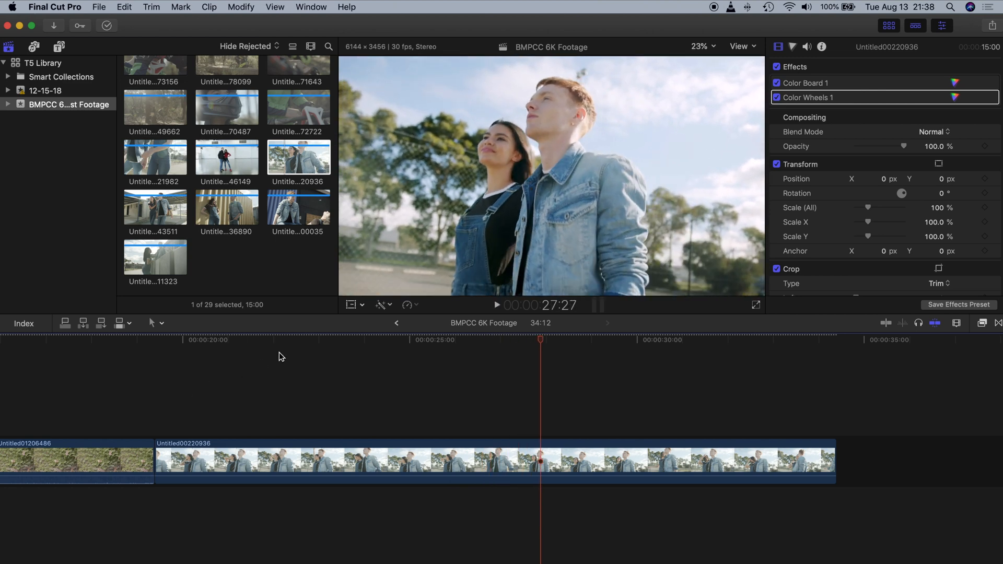
{"action": "left_click_drag", "start_coordinate": [541, 339], "coordinate": [610, 352]}
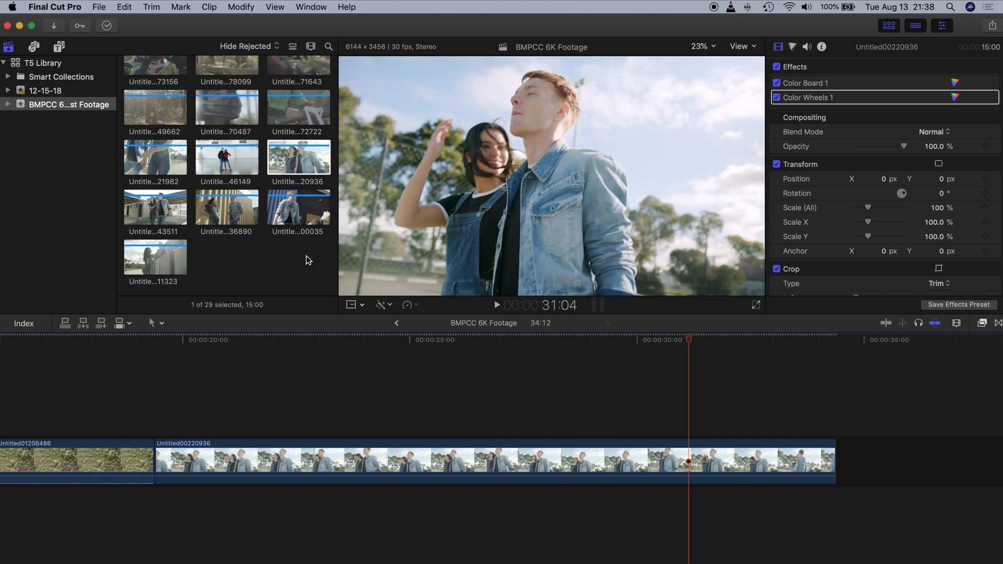
Step: Add the clip of the couple in the white warehouse, Untitled00346149, to the end of the timeline and select it there
{"action": "left_click", "coordinate": [216, 155]}
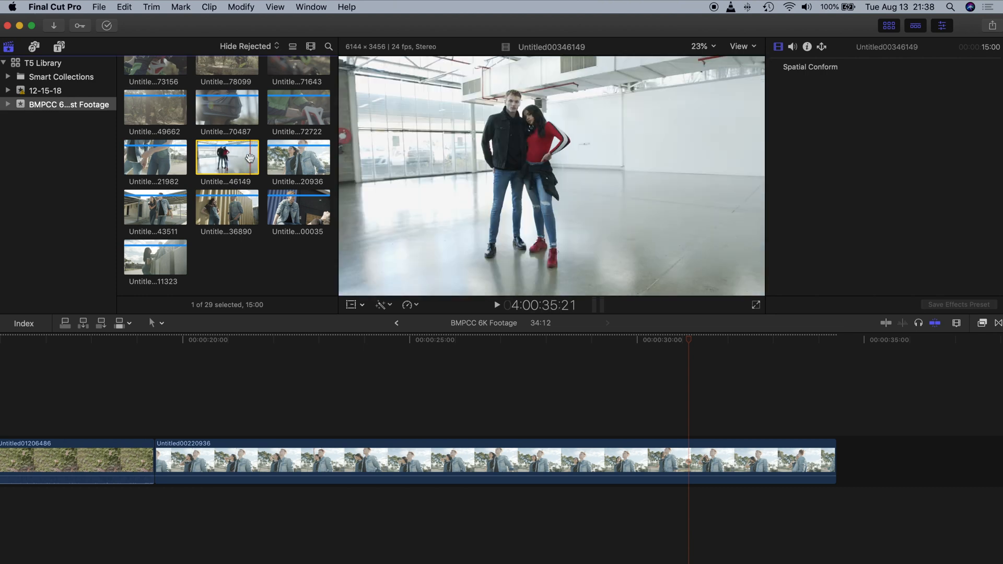
{"action": "key", "text": "e"}
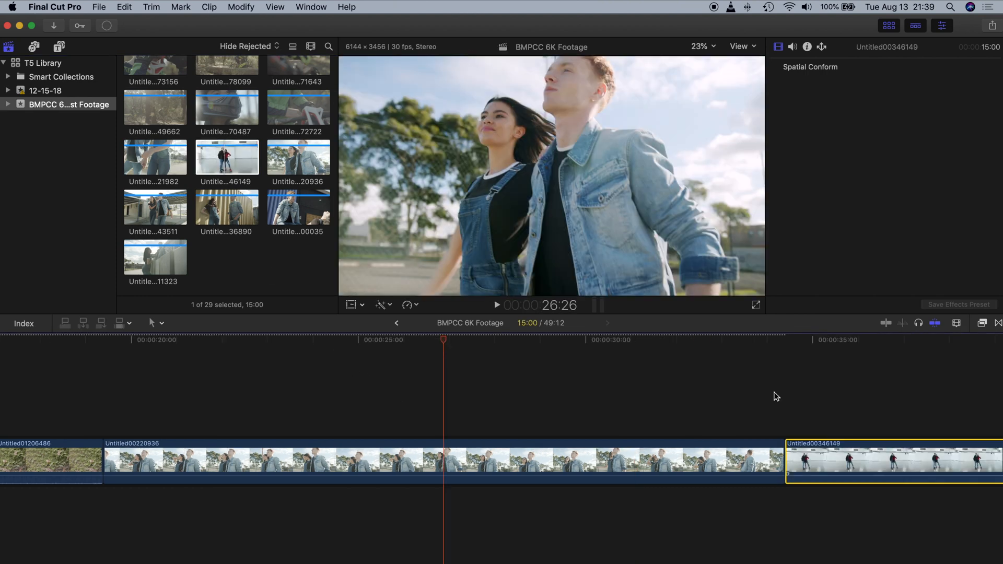
{"action": "scroll", "coordinate": [767, 398], "scroll_direction": "right", "scroll_amount": 10}
{"action": "left_click", "coordinate": [363, 380]}
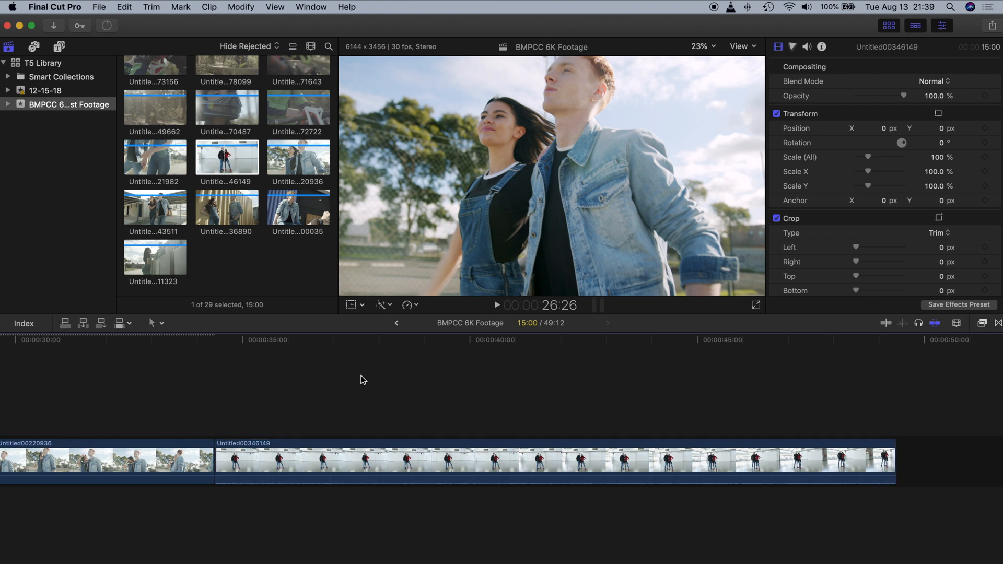
{"action": "key", "text": "c"}
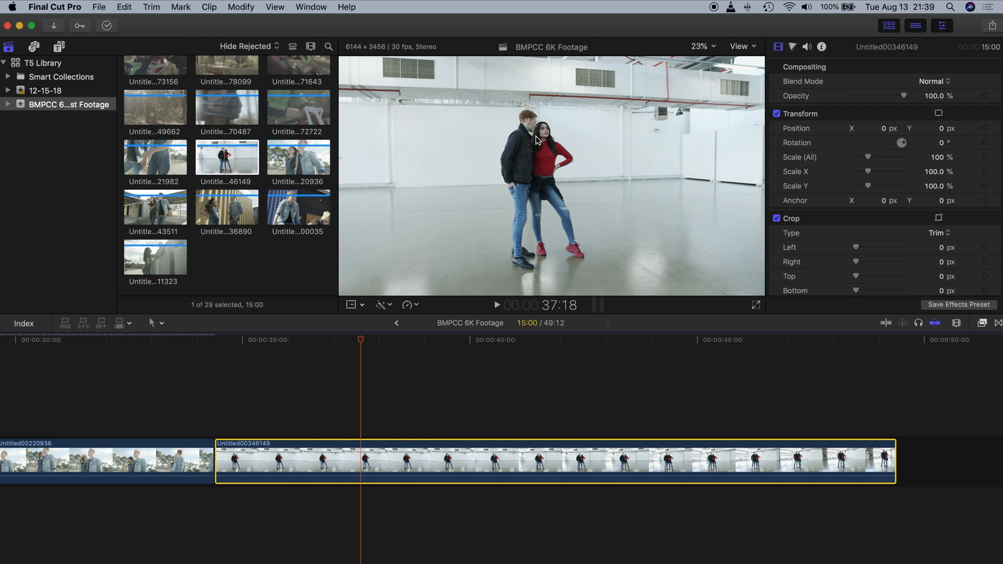
Step: Using the Luma waveform, set the warehouse clip's Color Board shadow exposure to -20%
{"action": "left_click", "coordinate": [789, 47]}
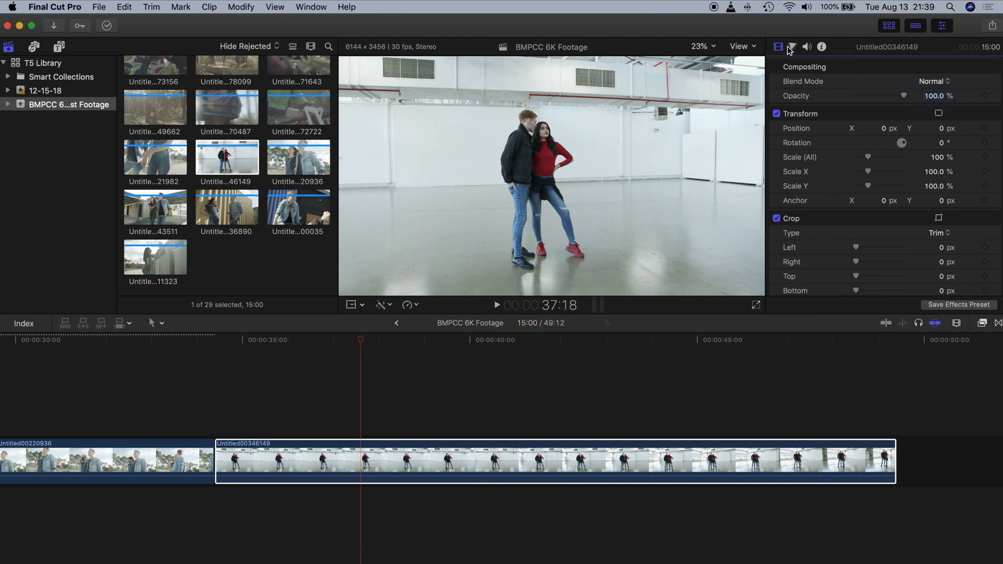
{"action": "left_click", "coordinate": [926, 85]}
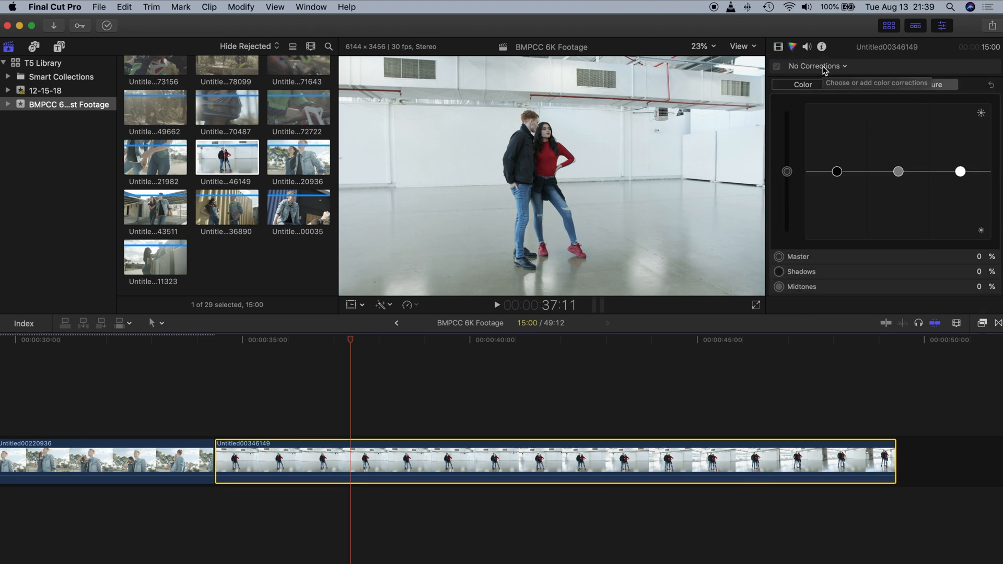
{"action": "key", "text": "super+7"}
{"action": "left_click", "coordinate": [836, 172]}
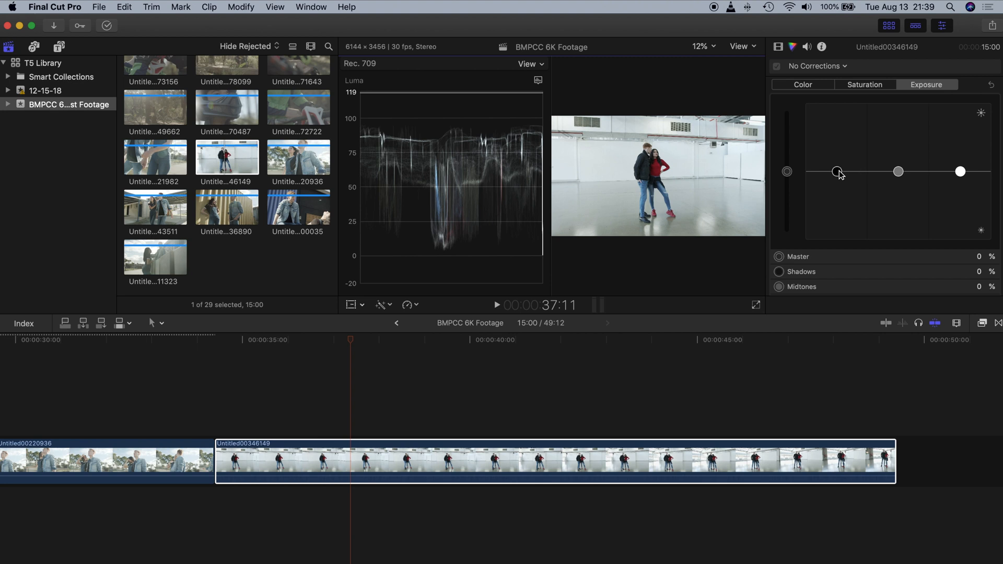
{"action": "left_click_drag", "start_coordinate": [838, 174], "coordinate": [838, 180]}
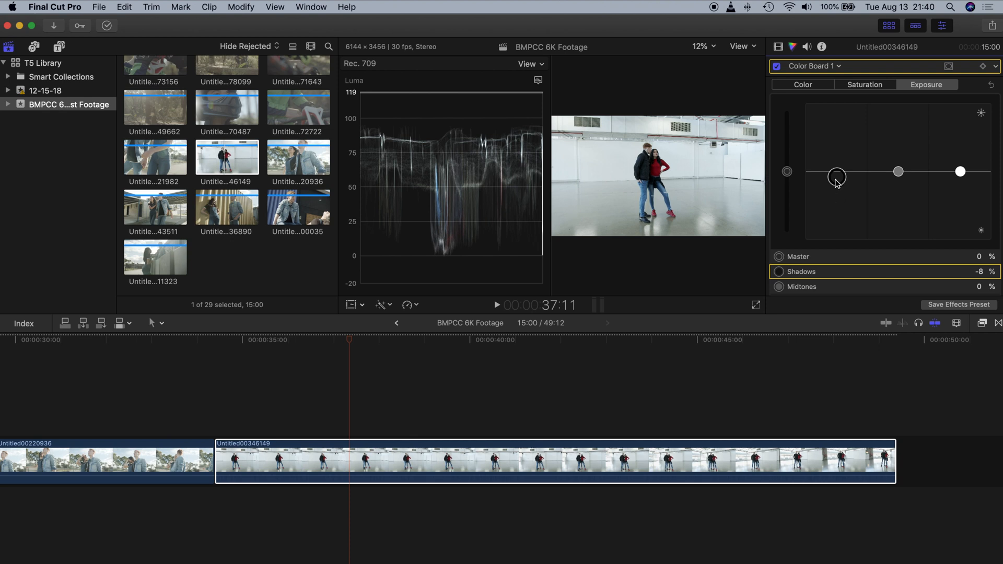
{"action": "left_click_drag", "start_coordinate": [837, 178], "coordinate": [839, 187]}
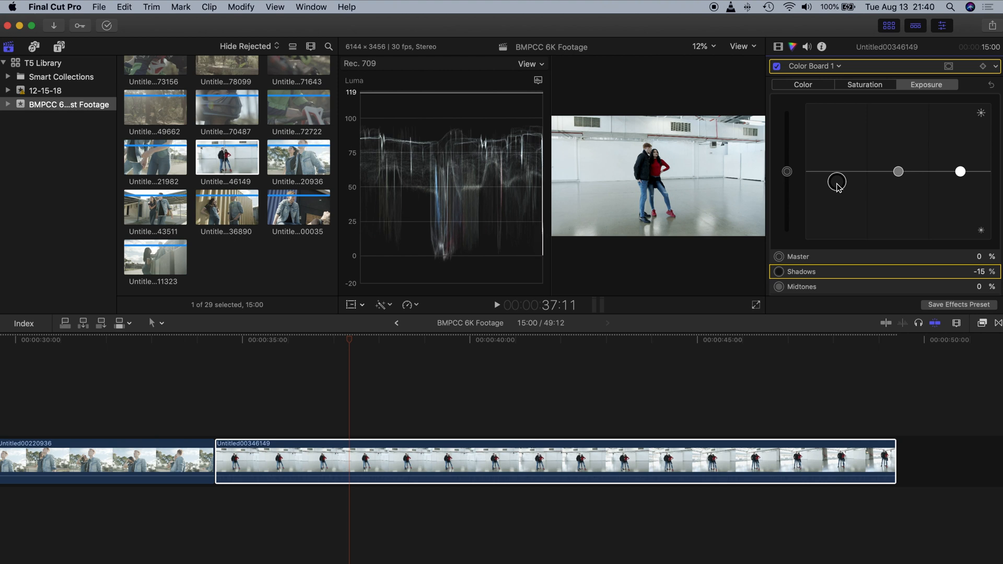
{"action": "left_click_drag", "start_coordinate": [839, 188], "coordinate": [839, 191]}
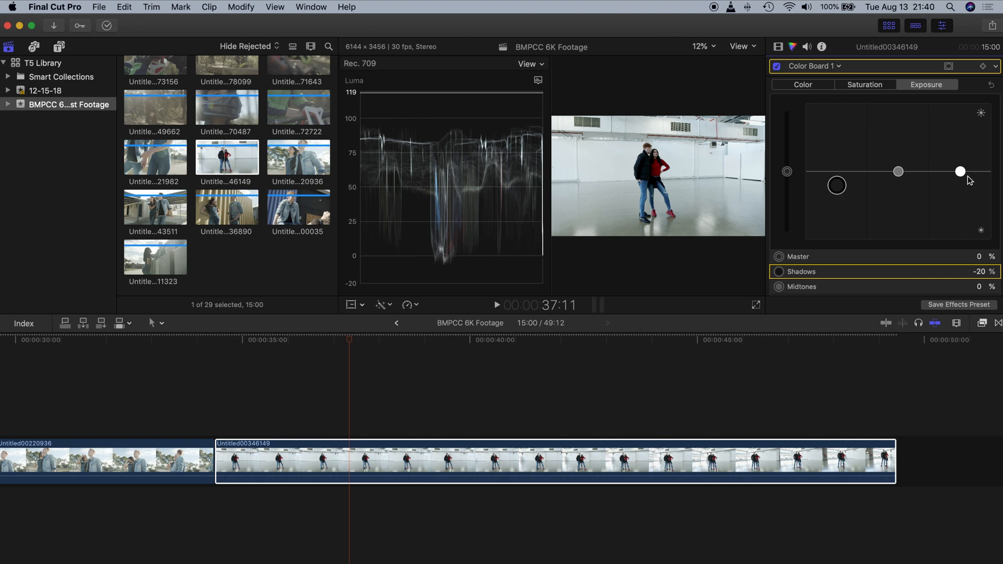
Step: Set the warehouse clip's Color Board highlight exposure to 20% and hide the video scopes
{"action": "left_click", "coordinate": [962, 173]}
{"action": "left_click_drag", "start_coordinate": [961, 172], "coordinate": [963, 168]}
{"action": "left_click_drag", "start_coordinate": [963, 166], "coordinate": [963, 164]}
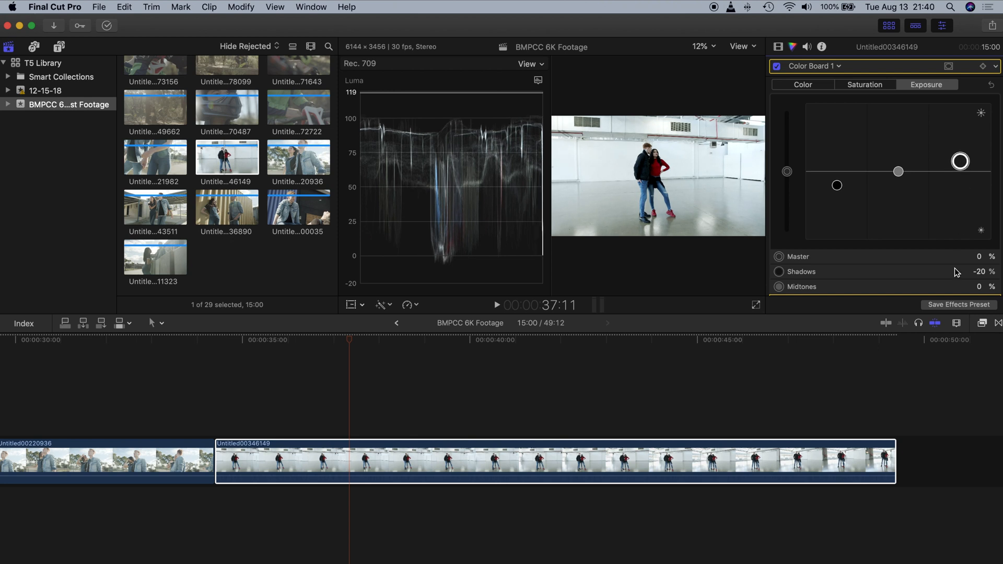
{"action": "scroll", "coordinate": [956, 271], "scroll_direction": "down", "scroll_amount": 1}
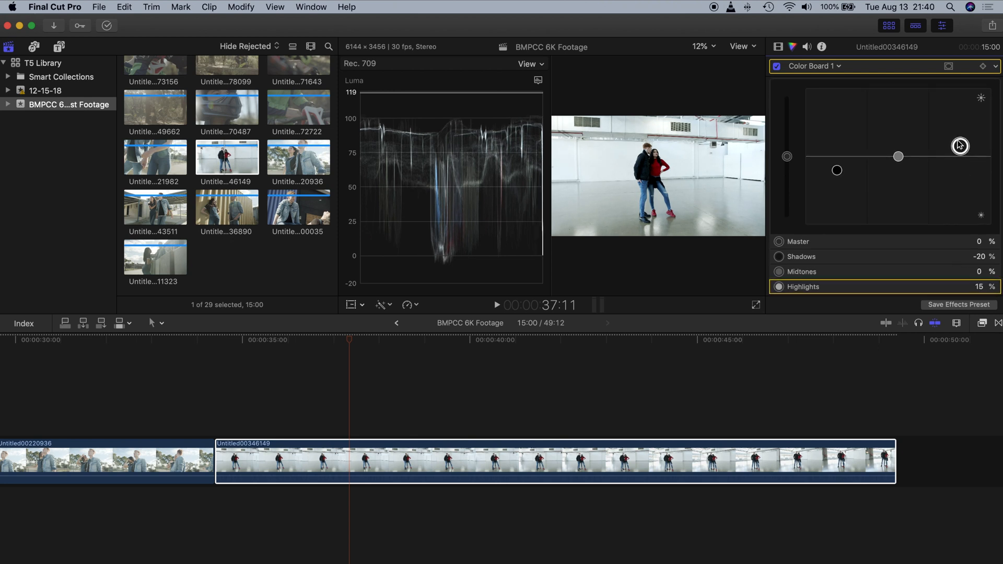
{"action": "left_click_drag", "start_coordinate": [961, 146], "coordinate": [961, 143]}
{"action": "key", "text": "super+7"}
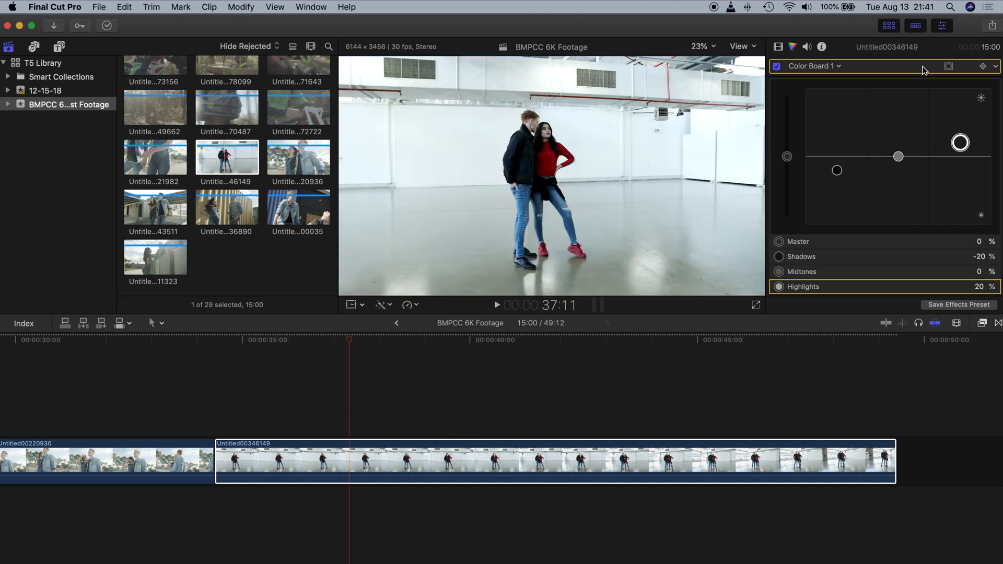
Step: Set the warehouse clip's Color Board saturation to 20% for the master and 10% for the midtones
{"action": "left_click", "coordinate": [832, 67]}
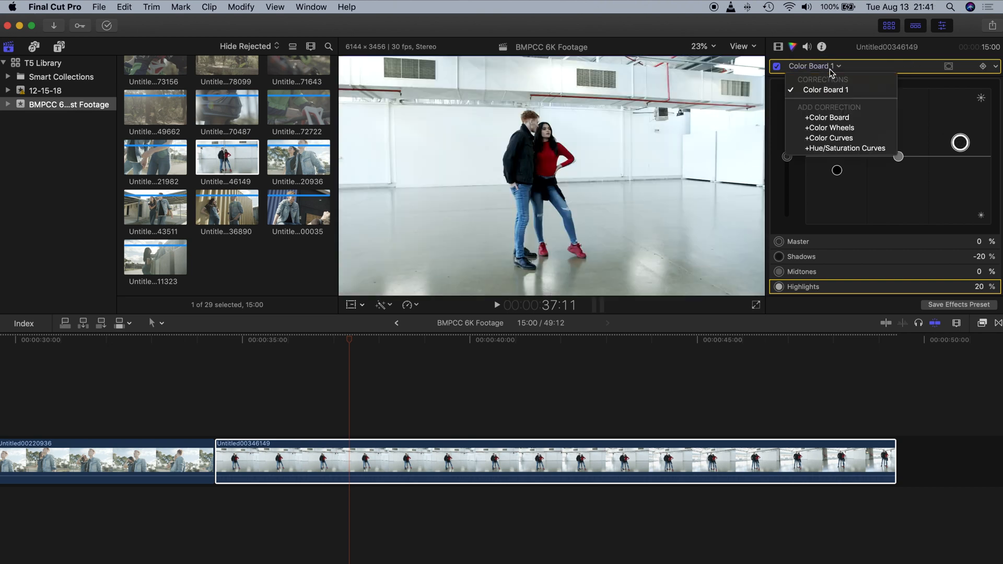
{"action": "left_click", "coordinate": [922, 98]}
{"action": "scroll", "coordinate": [809, 161], "scroll_direction": "up", "scroll_amount": 1}
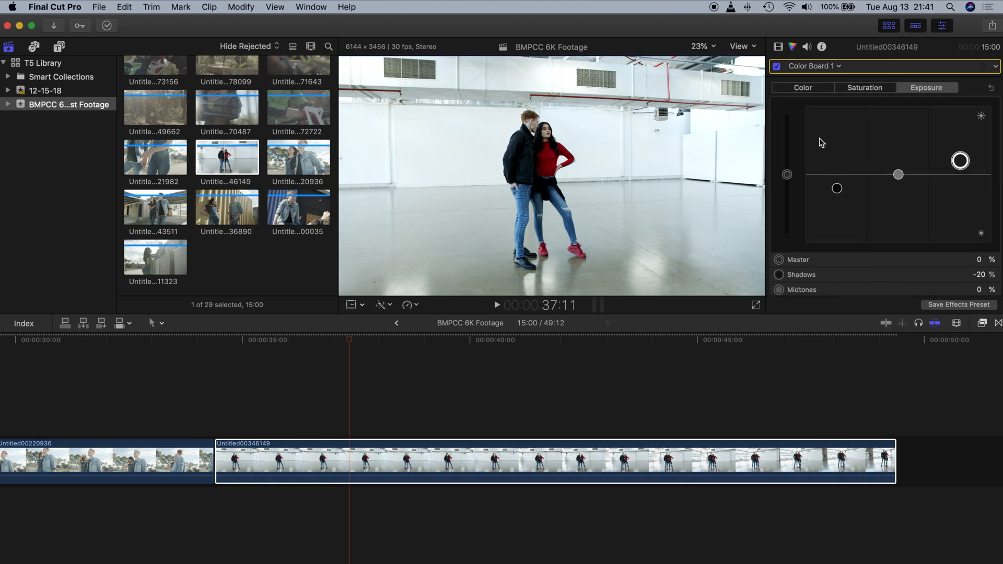
{"action": "left_click", "coordinate": [864, 86]}
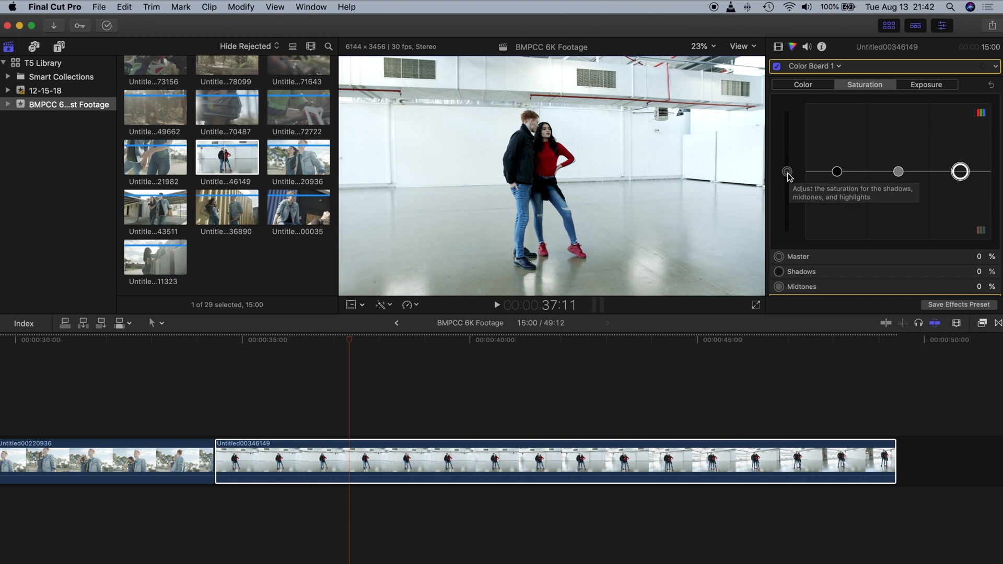
{"action": "left_click_drag", "start_coordinate": [788, 173], "coordinate": [789, 161]}
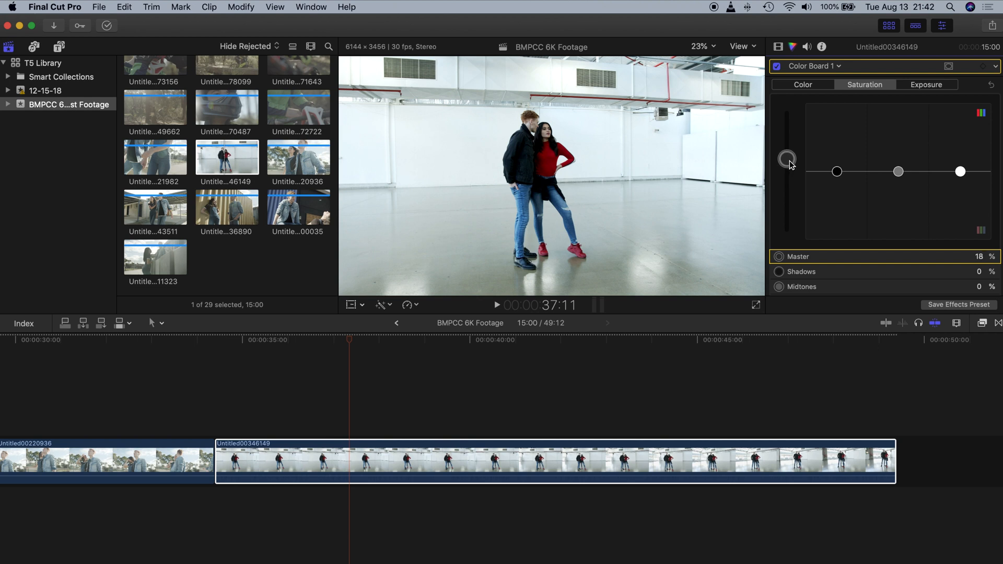
{"action": "left_click_drag", "start_coordinate": [790, 160], "coordinate": [791, 159]}
{"action": "left_click_drag", "start_coordinate": [898, 173], "coordinate": [900, 163]}
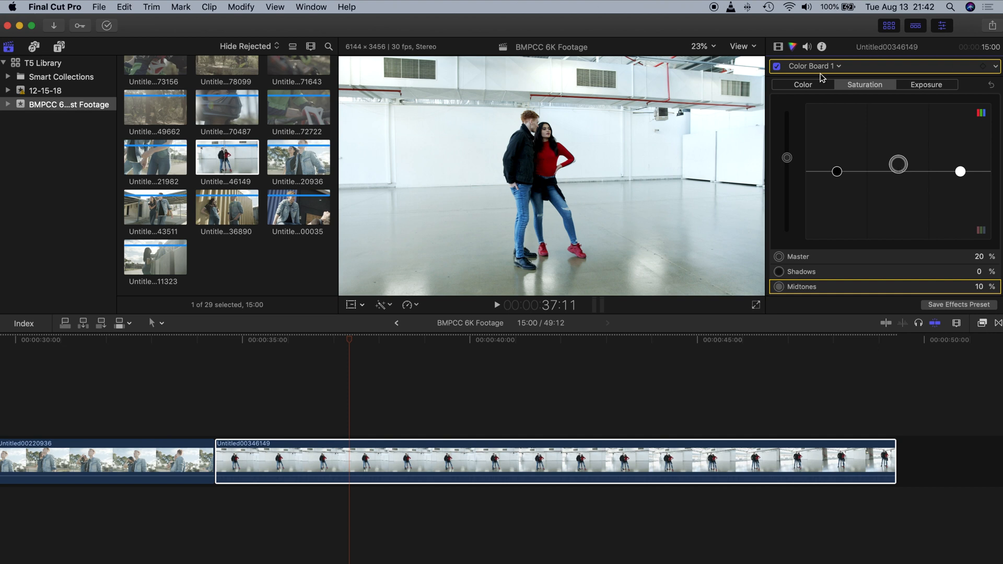
Step: Add a Color Wheels correction to the warehouse clip and set its temperature to 5500
{"action": "left_click_drag", "start_coordinate": [347, 341], "coordinate": [738, 329]}
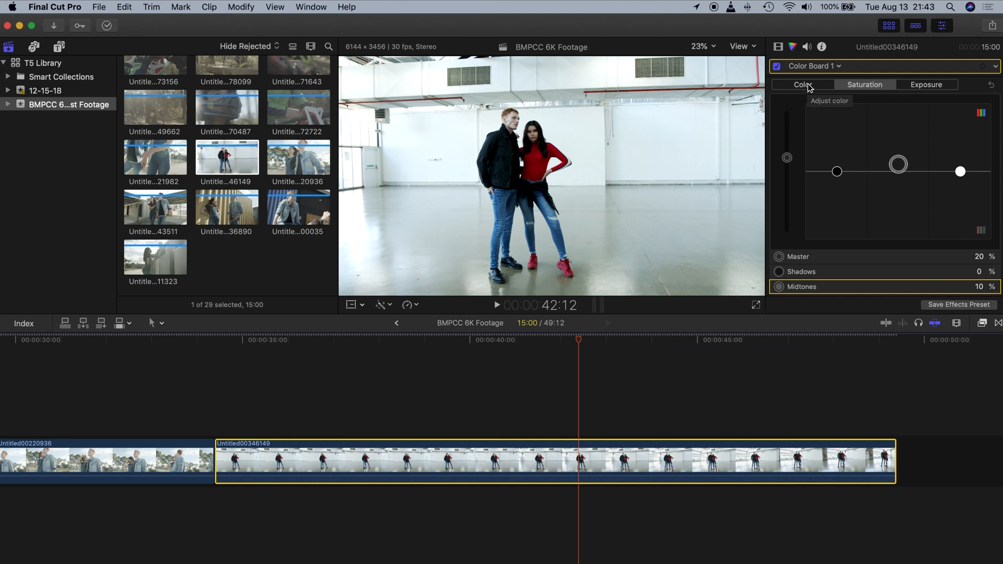
{"action": "left_click", "coordinate": [831, 68]}
{"action": "left_click", "coordinate": [831, 128]}
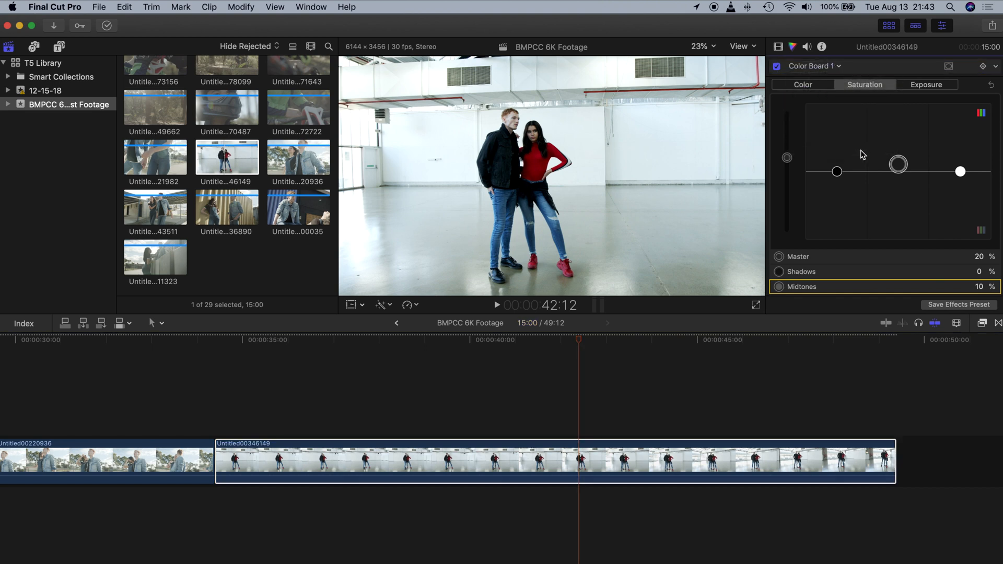
{"action": "scroll", "coordinate": [877, 203], "scroll_direction": "down", "scroll_amount": 5}
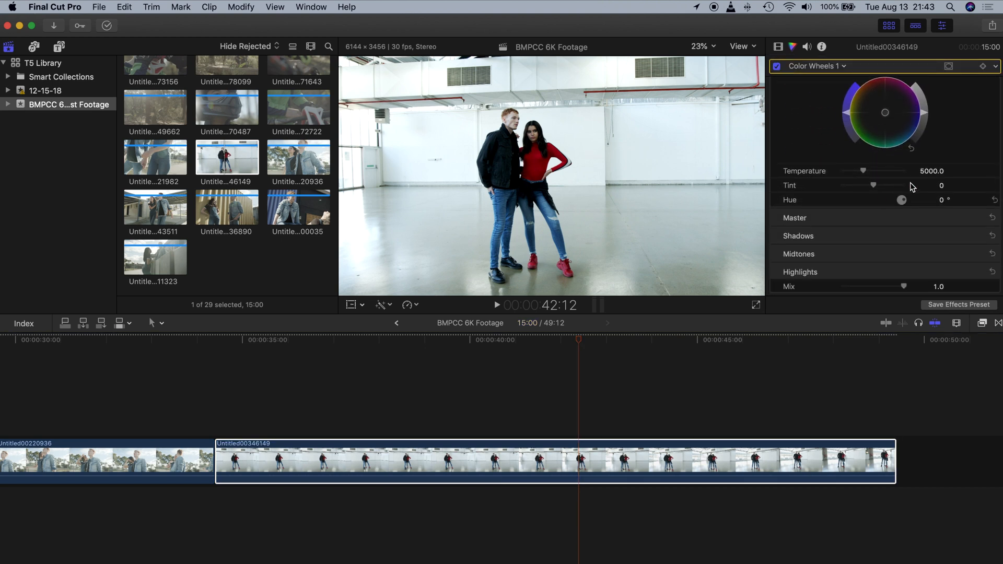
{"action": "left_click_drag", "start_coordinate": [932, 172], "coordinate": [932, 170]}
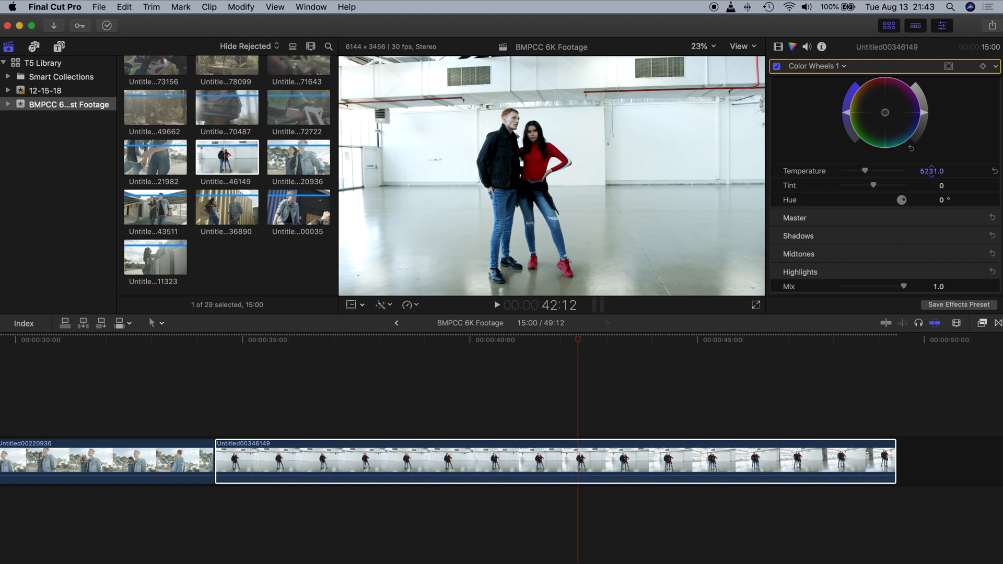
{"action": "left_click_drag", "start_coordinate": [932, 171], "coordinate": [933, 177]}
{"action": "type", "text": "550"}
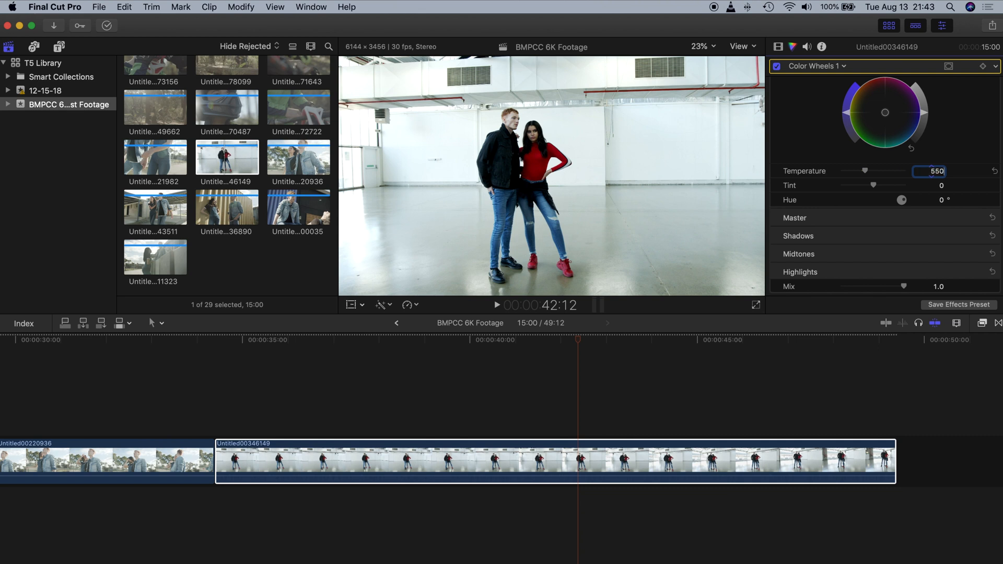
{"action": "type", "text": "0"}
{"action": "key", "text": "Return"}
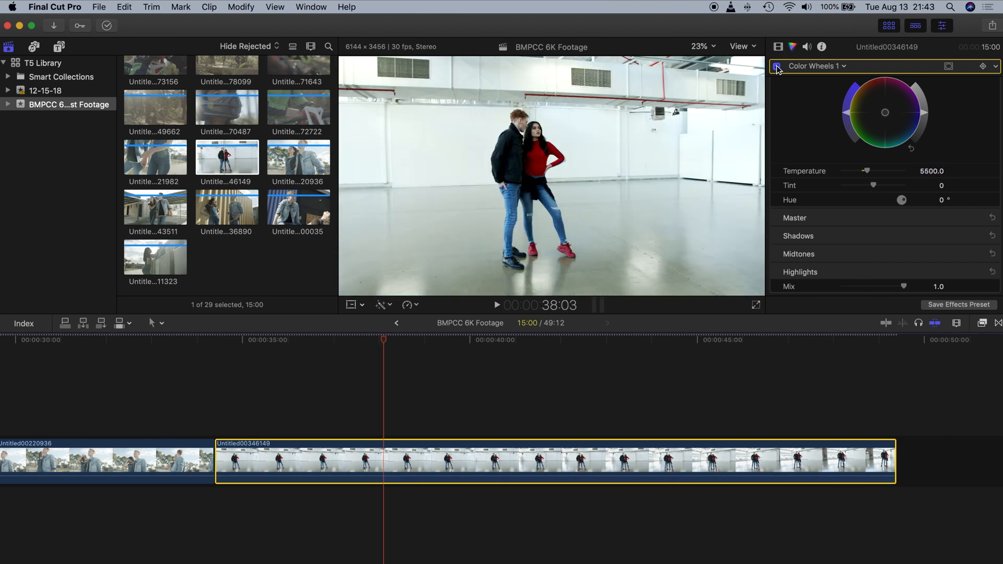
Step: Toggle the Color Wheels correction off and on to compare the warehouse clip with and without the temperature change
{"action": "left_click", "coordinate": [777, 66]}
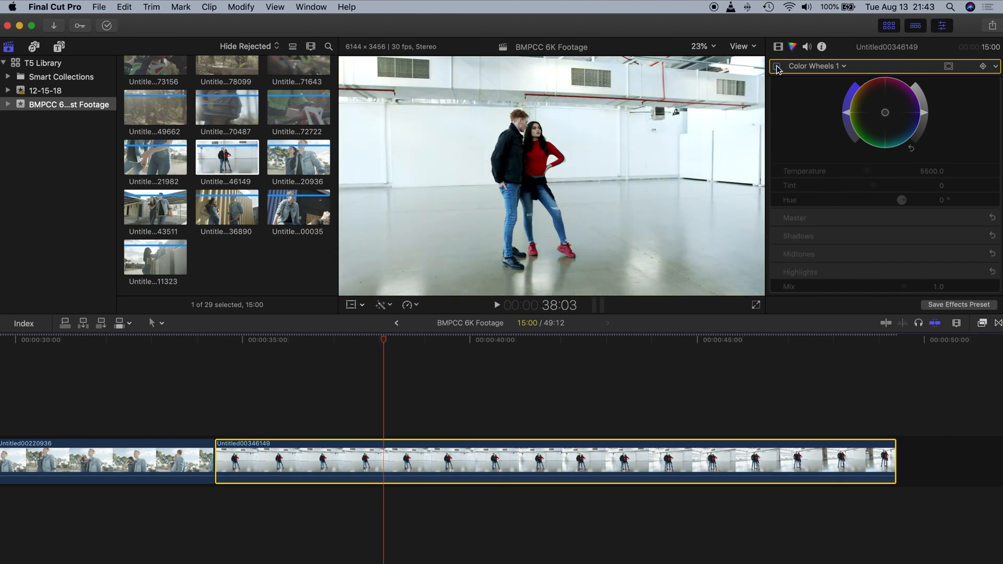
{"action": "left_click", "coordinate": [777, 66]}
{"action": "left_click", "coordinate": [777, 67]}
{"action": "left_click", "coordinate": [777, 66]}
Step: Toggle all of the warehouse clip's effects off and on to compare the grade with the original, then scrub through the clip
{"action": "left_click", "coordinate": [778, 47]}
{"action": "left_click", "coordinate": [777, 83]}
{"action": "left_click", "coordinate": [777, 83]}
{"action": "left_click", "coordinate": [777, 66]}
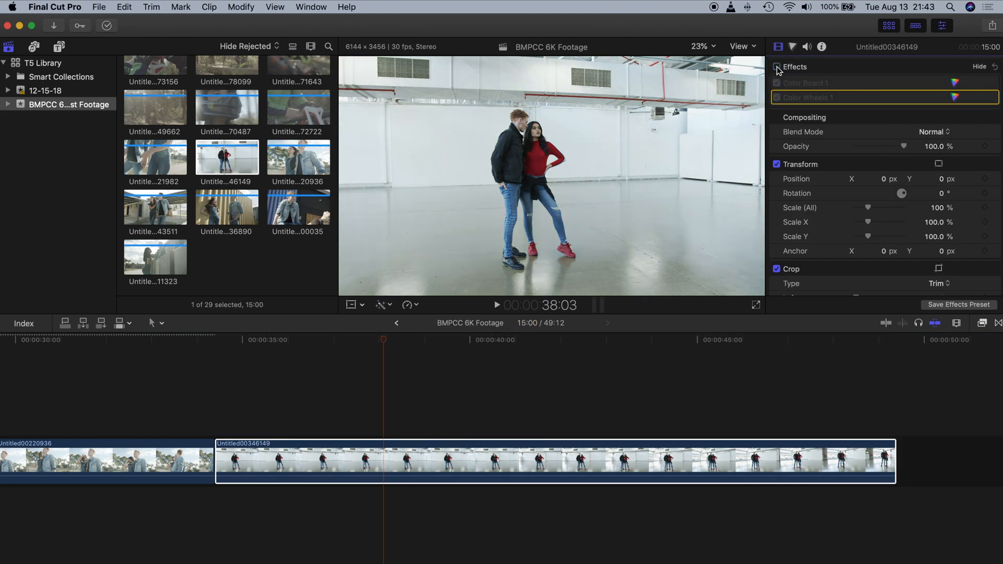
{"action": "left_click", "coordinate": [777, 67]}
{"action": "left_click", "coordinate": [777, 67]}
{"action": "left_click", "coordinate": [777, 67]}
{"action": "left_click", "coordinate": [777, 67]}
{"action": "left_click", "coordinate": [777, 67]}
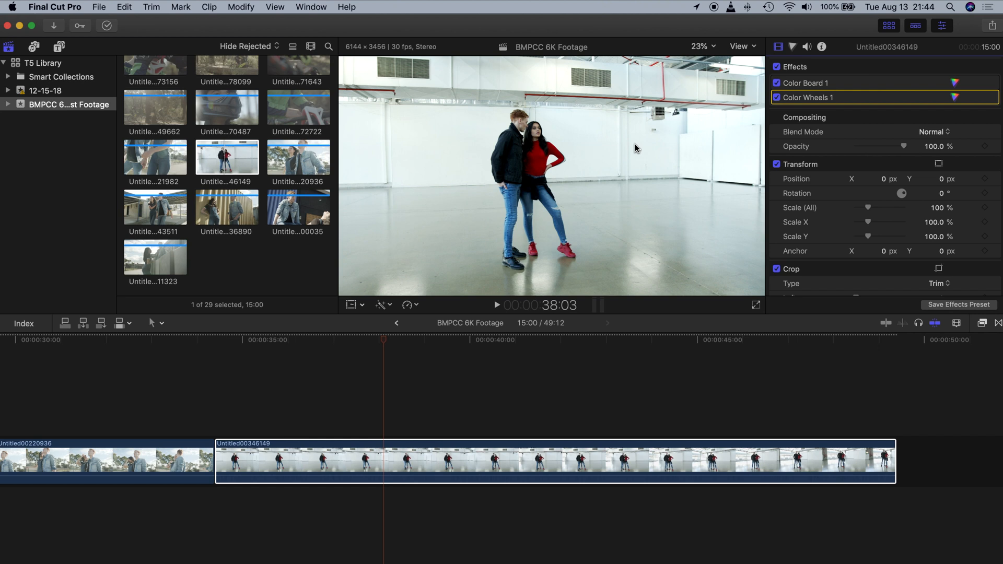
{"action": "left_click_drag", "start_coordinate": [385, 344], "coordinate": [807, 345]}
Step: Add the forest mountain bike clip, Untitled00149662, to the end of the timeline and park the playhead near its start at 50:12
{"action": "scroll", "coordinate": [226, 233], "scroll_direction": "up", "scroll_amount": 4}
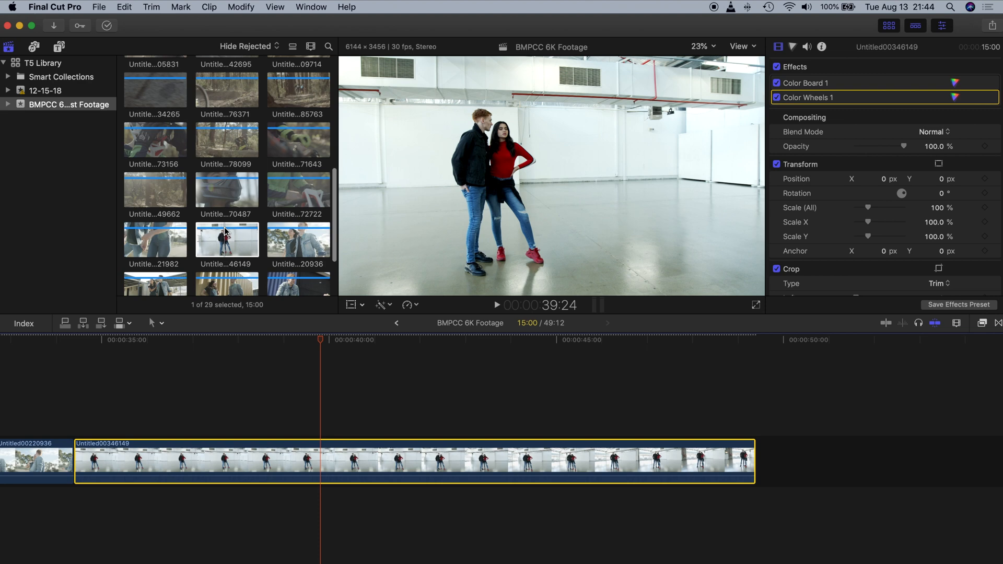
{"action": "left_click", "coordinate": [160, 191]}
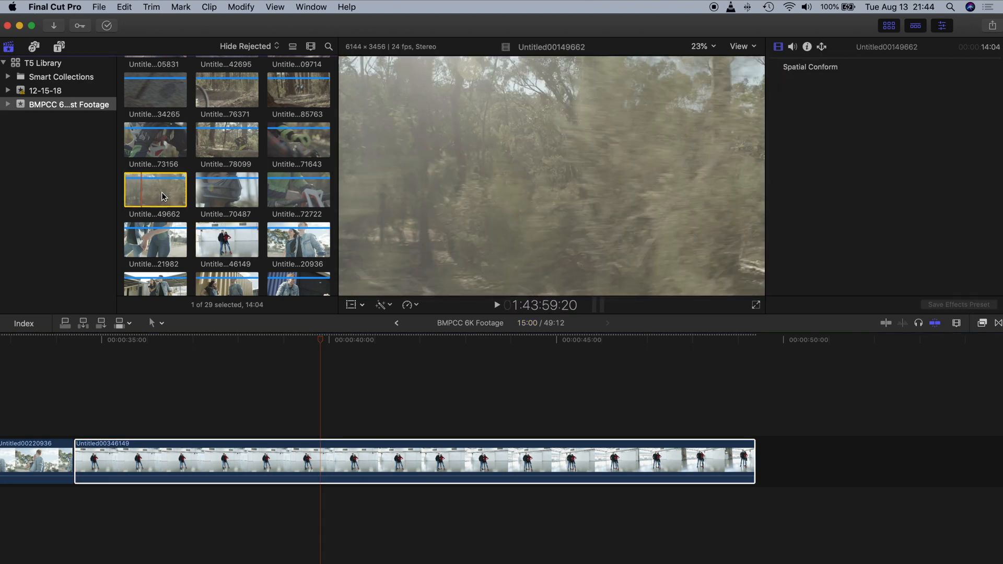
{"action": "left_click_drag", "start_coordinate": [162, 196], "coordinate": [801, 470]}
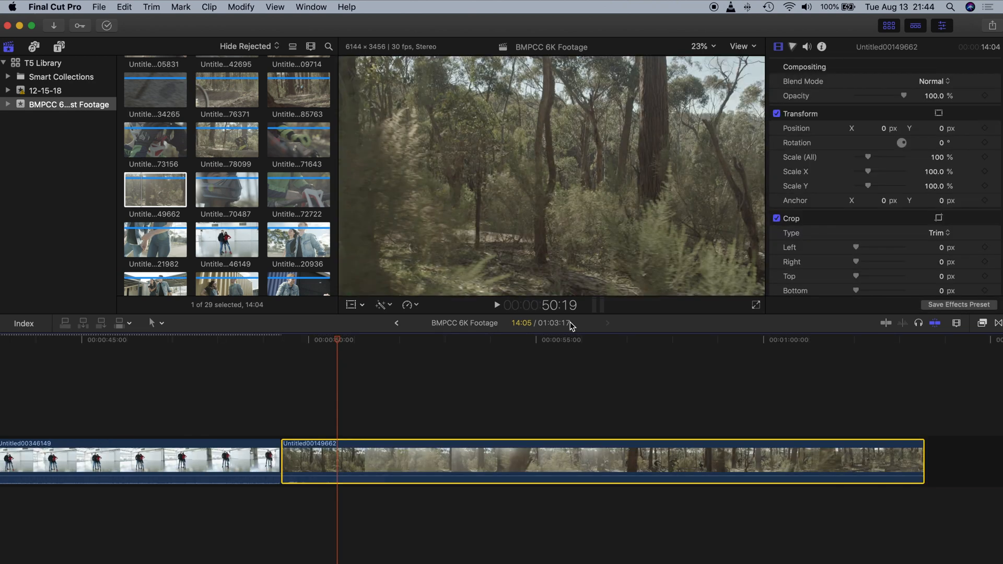
{"action": "left_click_drag", "start_coordinate": [338, 341], "coordinate": [327, 341]}
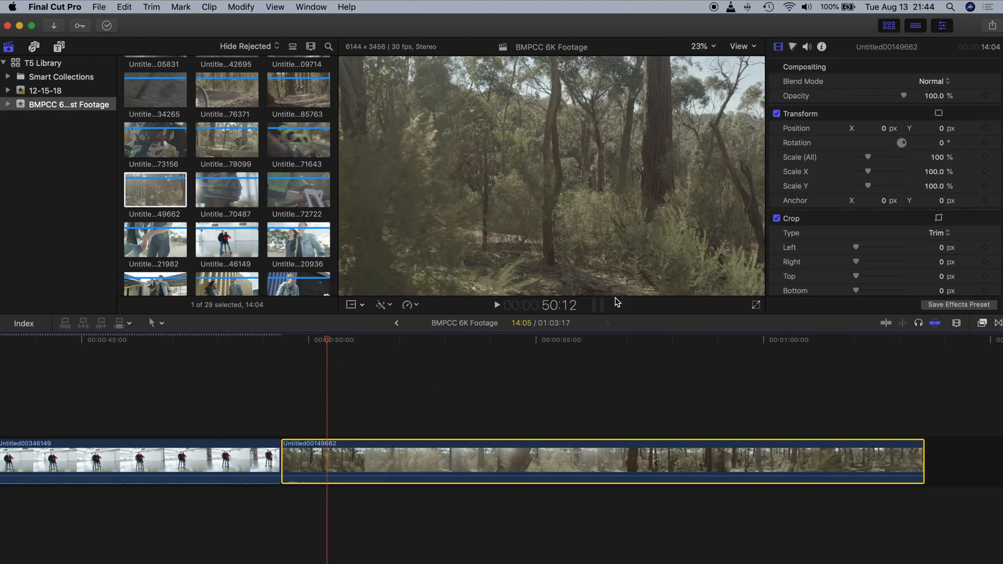
Step: Using the Luma waveform, set the mountain bike clip's Color Board shadow exposure to -30%
{"action": "key", "text": "super+7"}
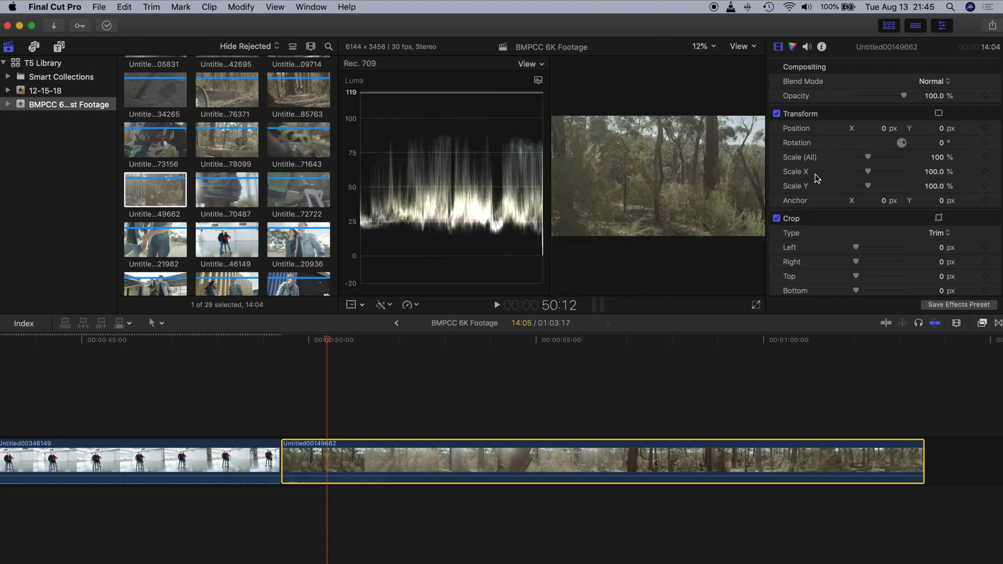
{"action": "key", "text": "super+6"}
{"action": "mouse_move", "coordinate": [837, 173]}
{"action": "left_mouse_down"}
{"action": "mouse_move", "coordinate": [837, 194]}
{"action": "mouse_move", "coordinate": [840, 171]}
{"action": "left_mouse_up"}
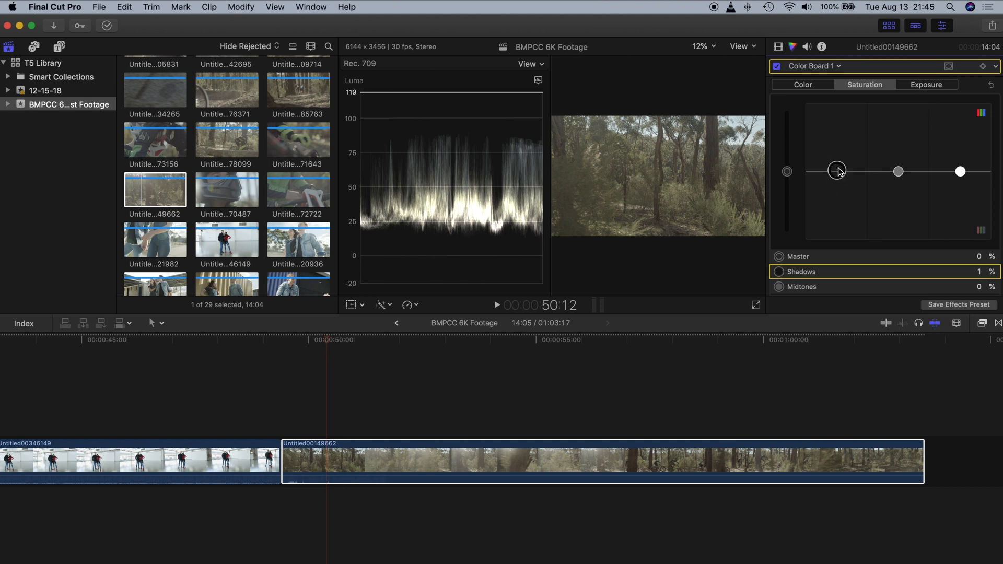
{"action": "left_click", "coordinate": [924, 85]}
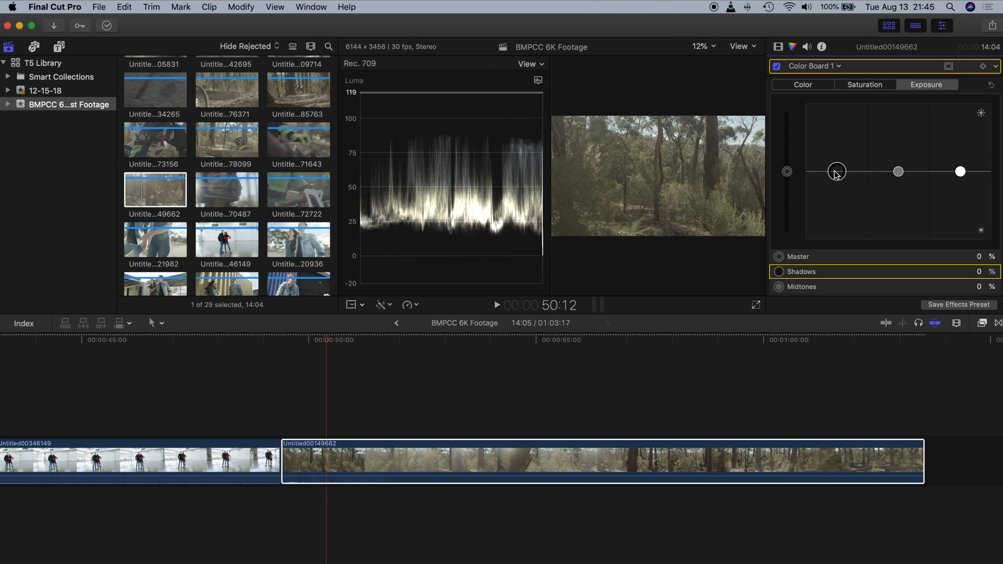
{"action": "left_click_drag", "start_coordinate": [837, 173], "coordinate": [836, 193]}
Step: Set the mountain bike clip's Color Board highlight exposure to 35% and hide the video scopes
{"action": "left_click_drag", "start_coordinate": [960, 171], "coordinate": [960, 151]}
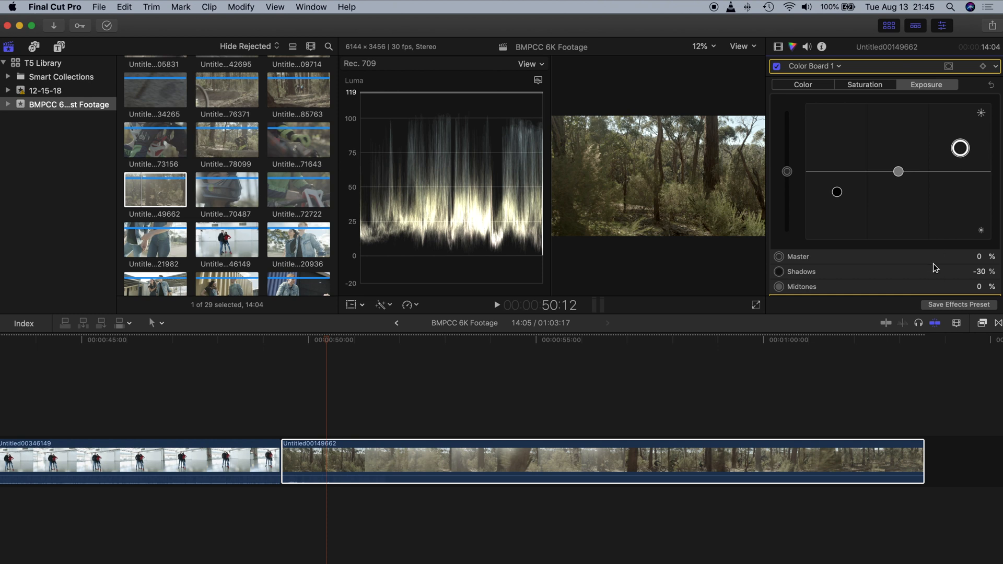
{"action": "scroll", "coordinate": [936, 266], "scroll_direction": "down", "scroll_amount": 2}
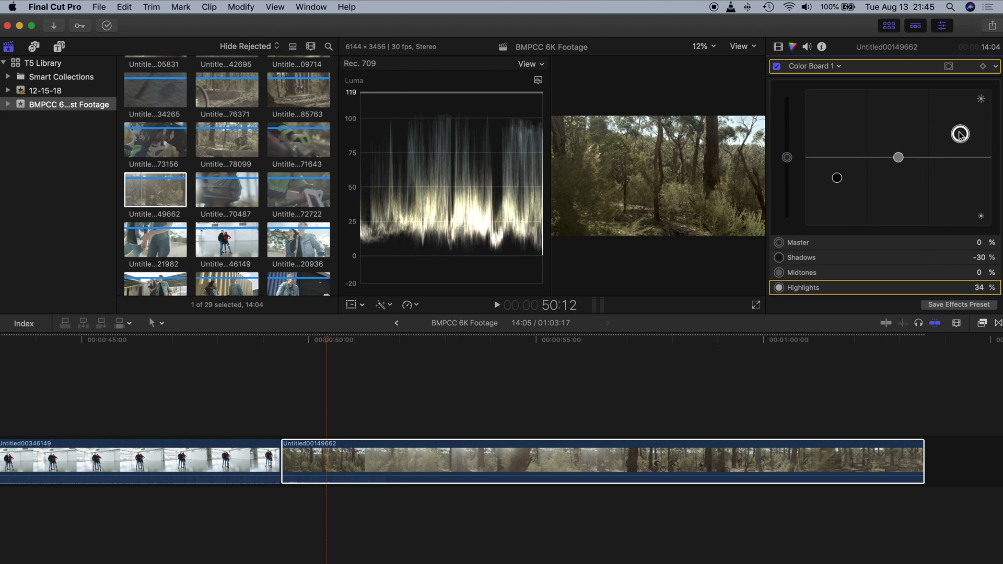
{"action": "left_click_drag", "start_coordinate": [960, 135], "coordinate": [961, 134]}
{"action": "key", "text": "super+7"}
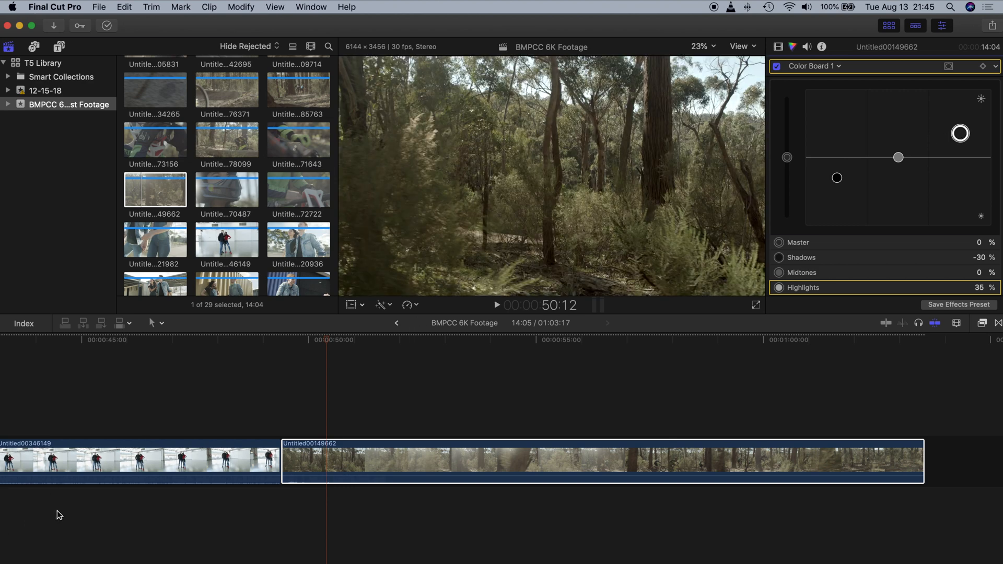
Step: On a frame showing the riders, set the mountain bike clip's Color Board saturation to 30% master and 10% midtones
{"action": "left_click_drag", "start_coordinate": [327, 341], "coordinate": [763, 340]}
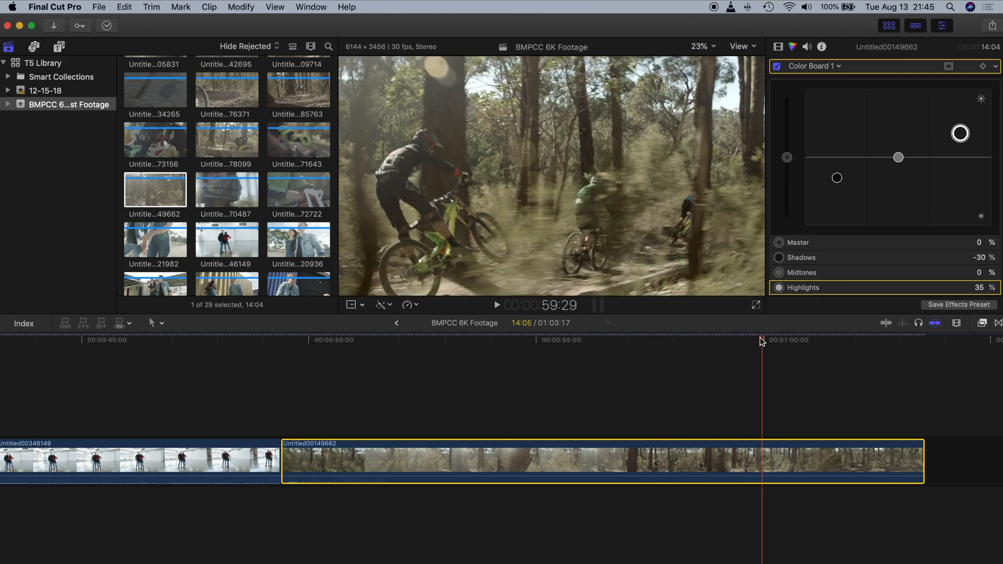
{"action": "scroll", "coordinate": [855, 113], "scroll_direction": "up", "scroll_amount": 2}
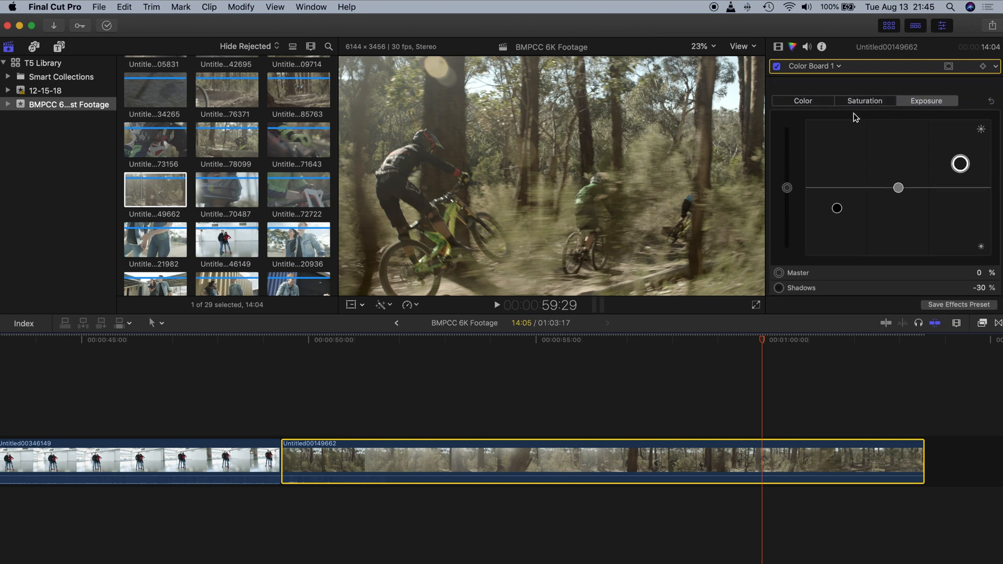
{"action": "left_click", "coordinate": [864, 84]}
{"action": "left_click_drag", "start_coordinate": [787, 175], "coordinate": [789, 155]}
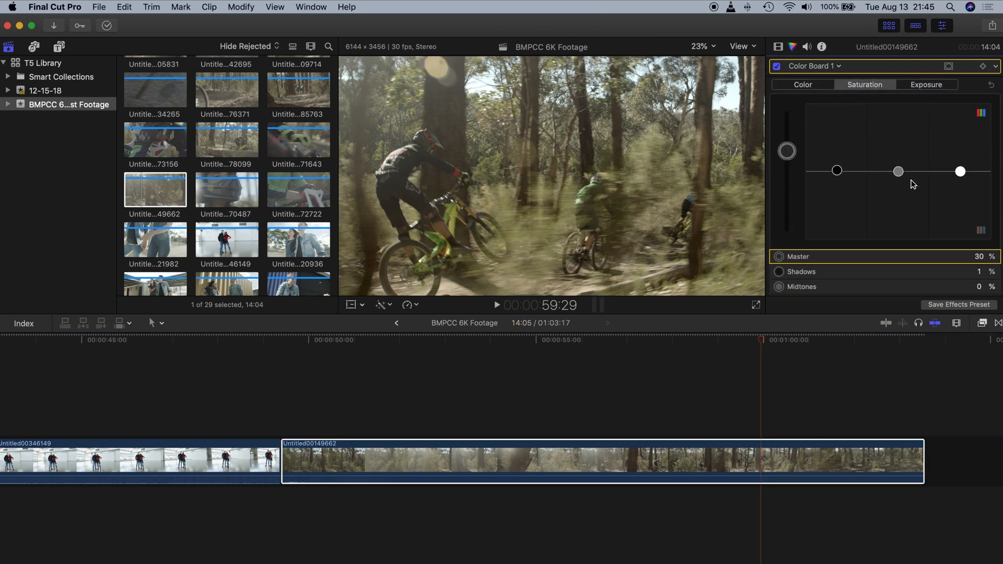
{"action": "left_click_drag", "start_coordinate": [899, 172], "coordinate": [900, 165]}
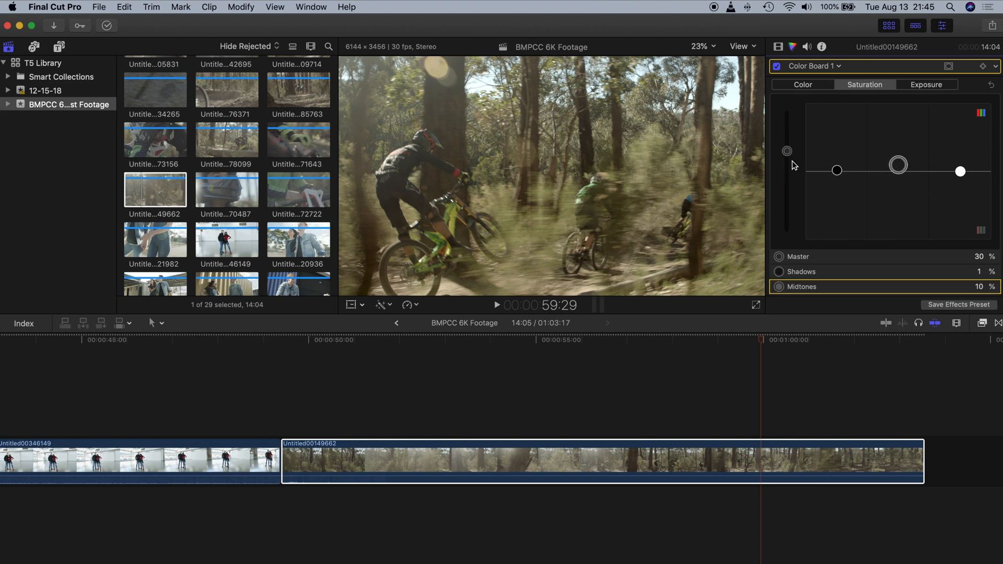
Step: Add a Color Wheels correction to the mountain bike clip and shift its temperature slightly cooler
{"action": "left_click_drag", "start_coordinate": [605, 358], "coordinate": [810, 356]}
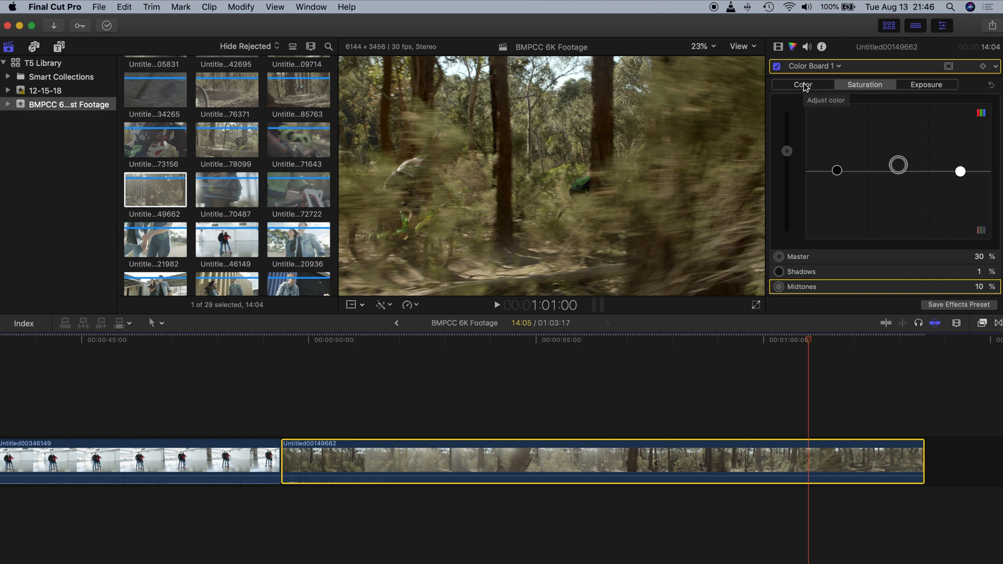
{"action": "left_click", "coordinate": [826, 67]}
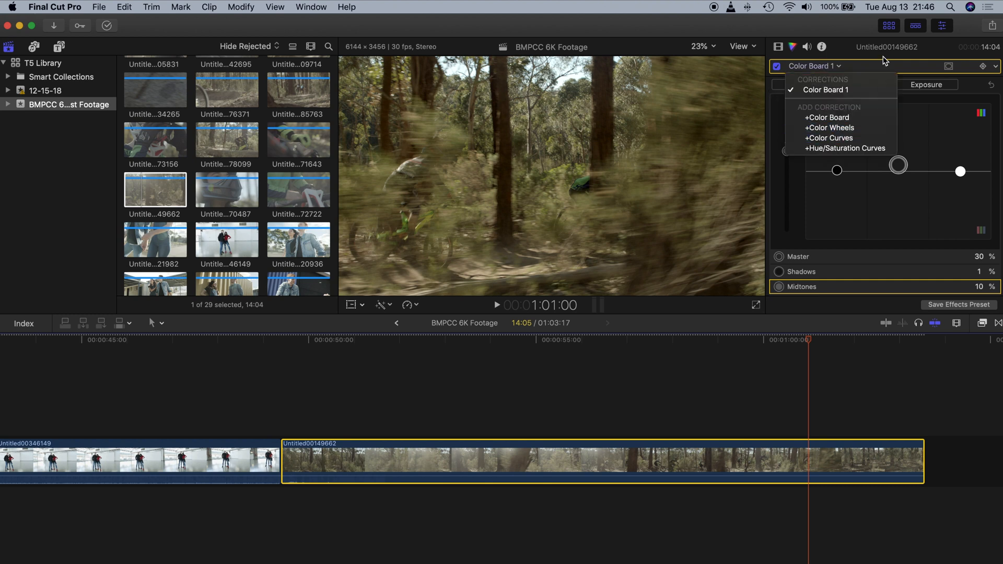
{"action": "left_click", "coordinate": [842, 128]}
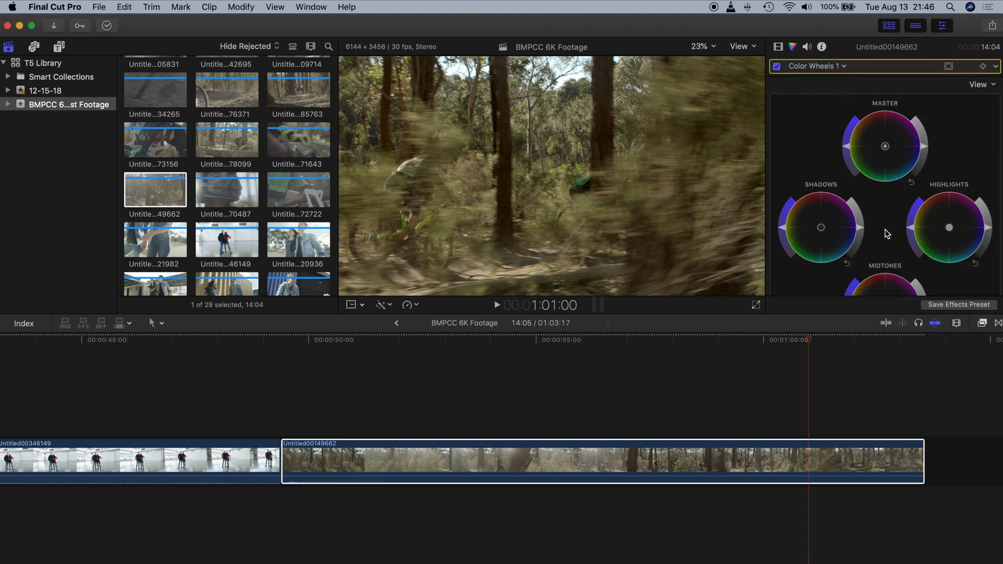
{"action": "scroll", "coordinate": [883, 230], "scroll_direction": "down", "scroll_amount": 5}
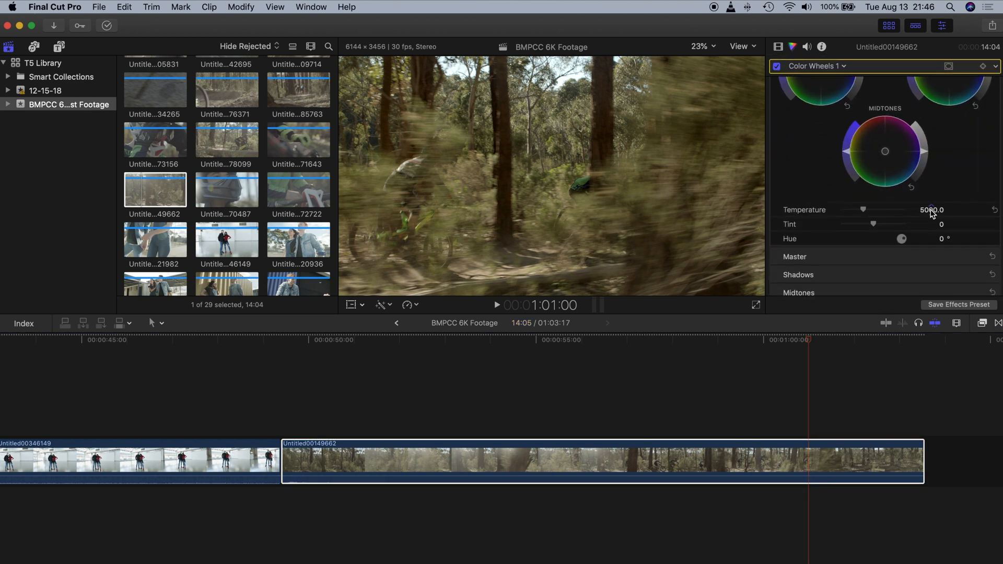
{"action": "left_click_drag", "start_coordinate": [865, 213], "coordinate": [860, 213]}
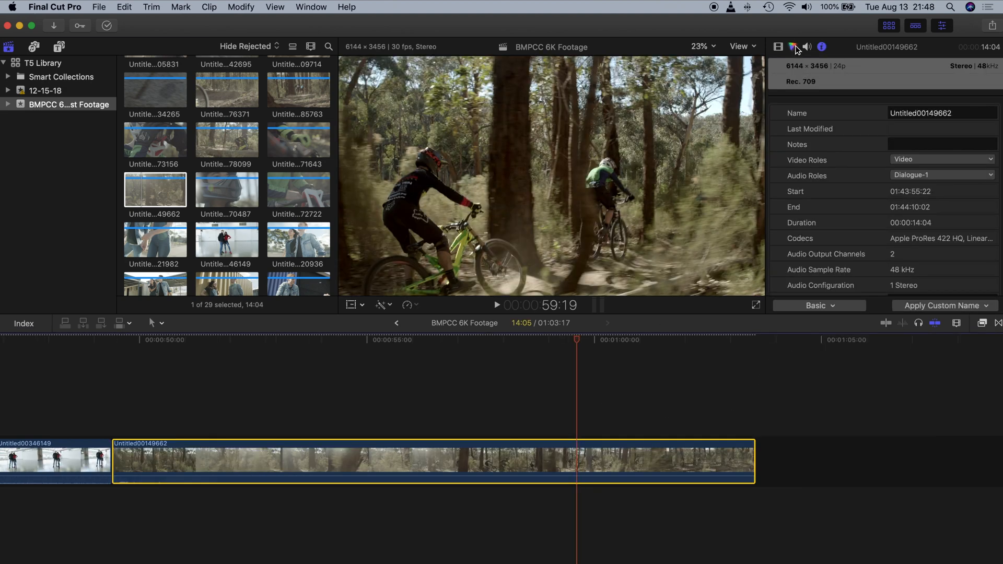
Step: Add a Hue/Saturation Curves correction to the mountain bike clip and pull the yellow slightly down in Hue vs Hue between two anchor points
{"action": "left_click", "coordinate": [793, 47]}
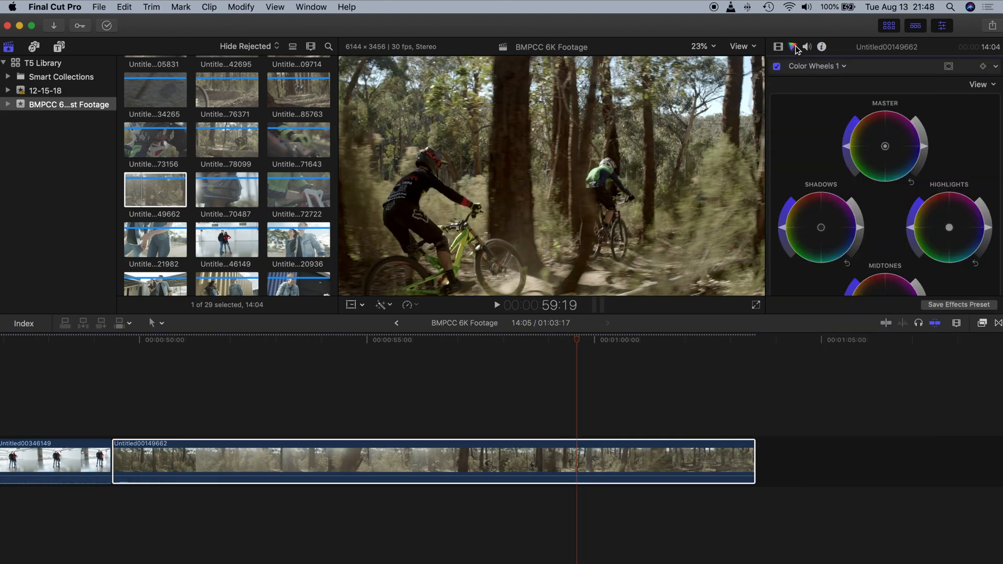
{"action": "left_click", "coordinate": [844, 67]}
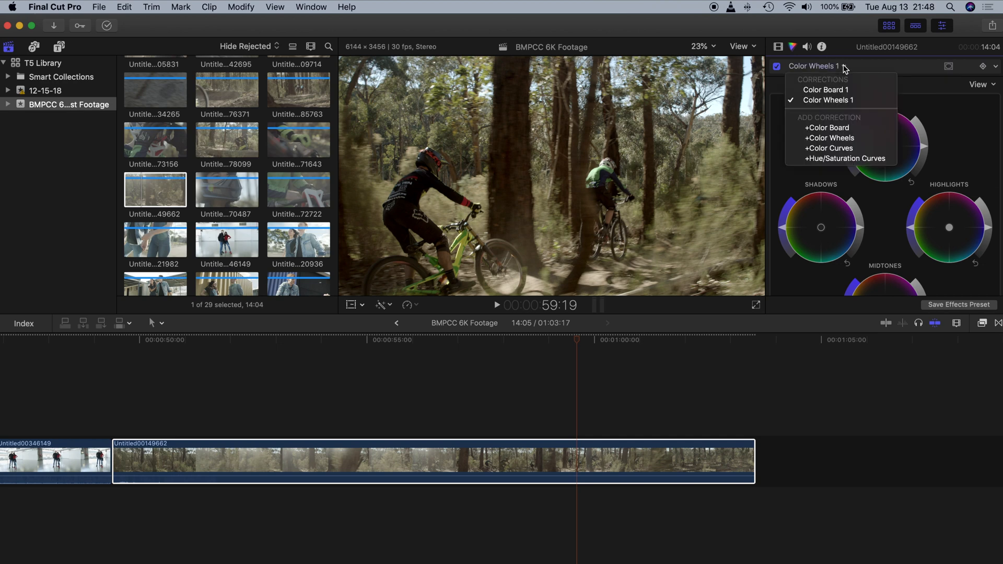
{"action": "left_click", "coordinate": [849, 160]}
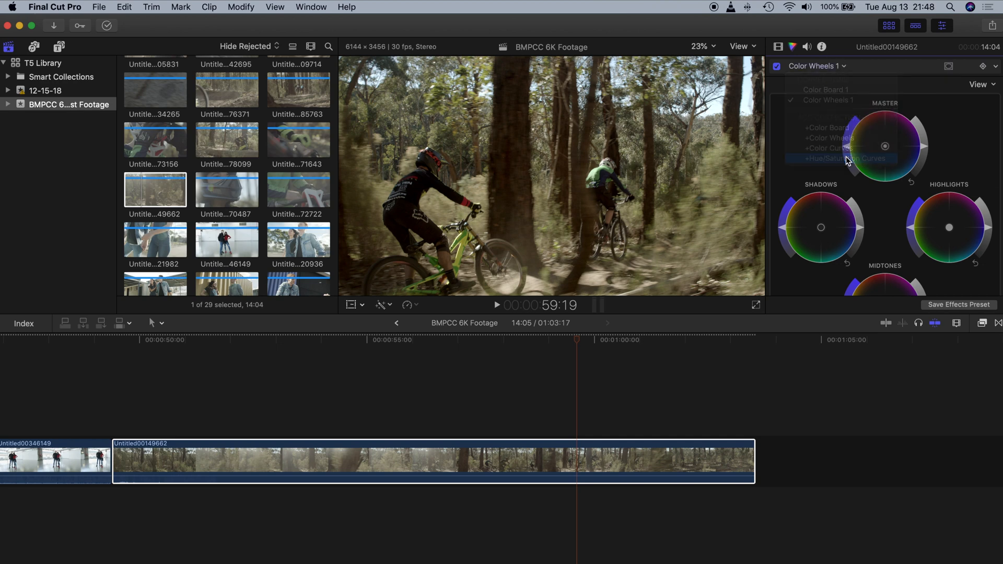
{"action": "left_click", "coordinate": [820, 150]}
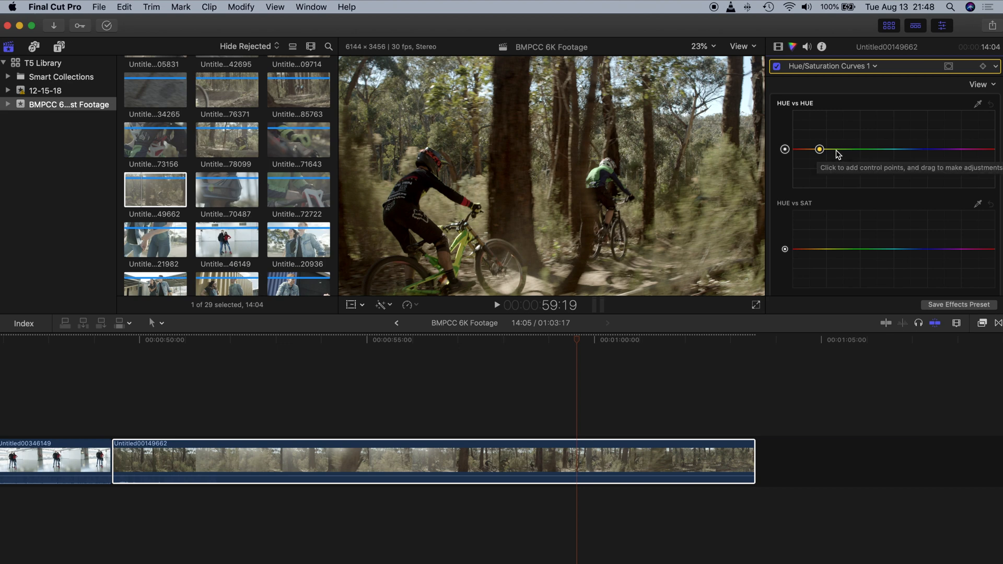
{"action": "left_click", "coordinate": [808, 149]}
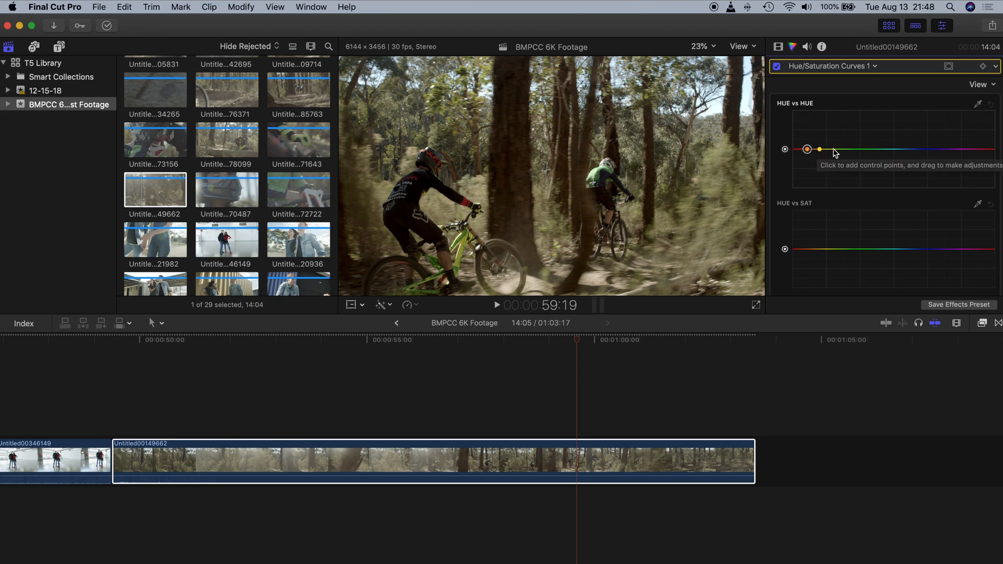
{"action": "left_click", "coordinate": [836, 150]}
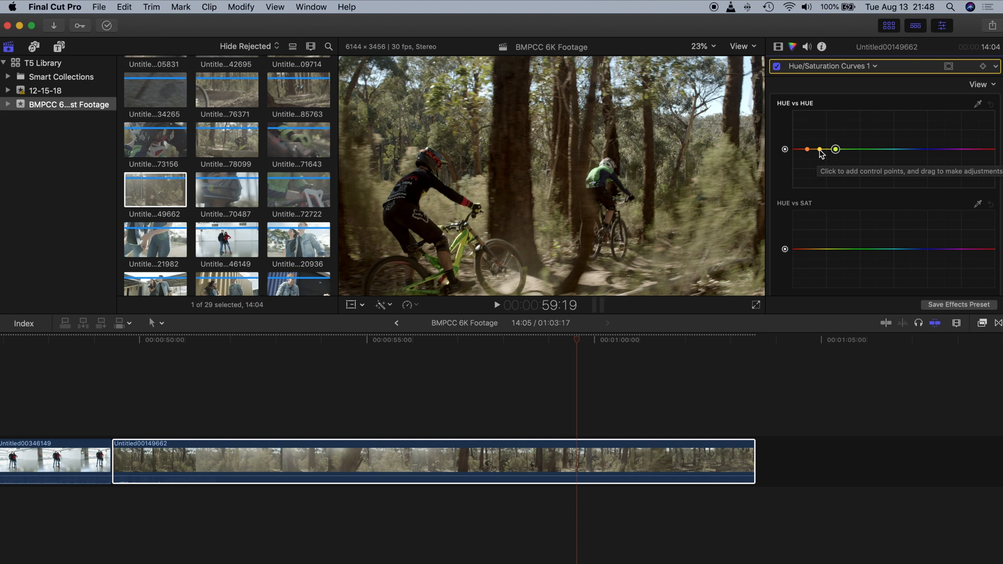
{"action": "left_click_drag", "start_coordinate": [820, 150], "coordinate": [822, 157]}
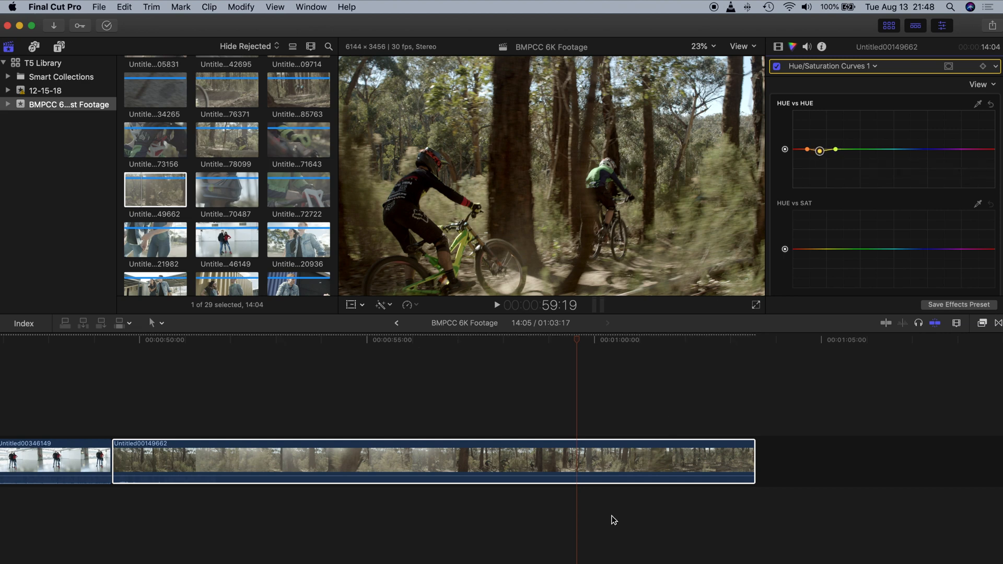
Step: Review the graded mountain bike clip at several frames and compare the riders' frame with all effects off and on
{"action": "left_click", "coordinate": [268, 404]}
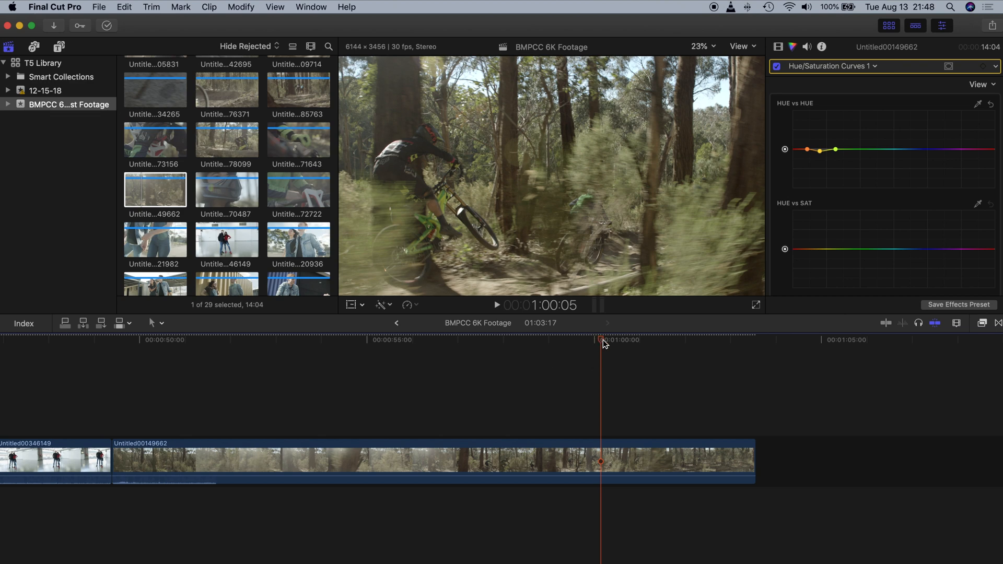
{"action": "mouse_move", "coordinate": [602, 342]}
{"action": "left_mouse_down"}
{"action": "mouse_move", "coordinate": [661, 343]}
{"action": "mouse_move", "coordinate": [621, 347]}
{"action": "left_mouse_up"}
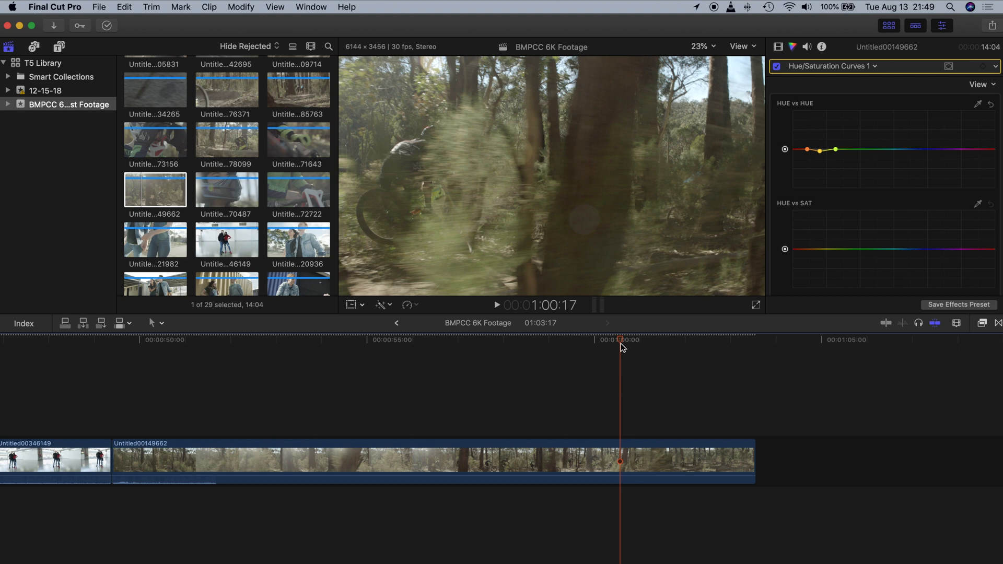
{"action": "left_click_drag", "start_coordinate": [621, 344], "coordinate": [576, 343]}
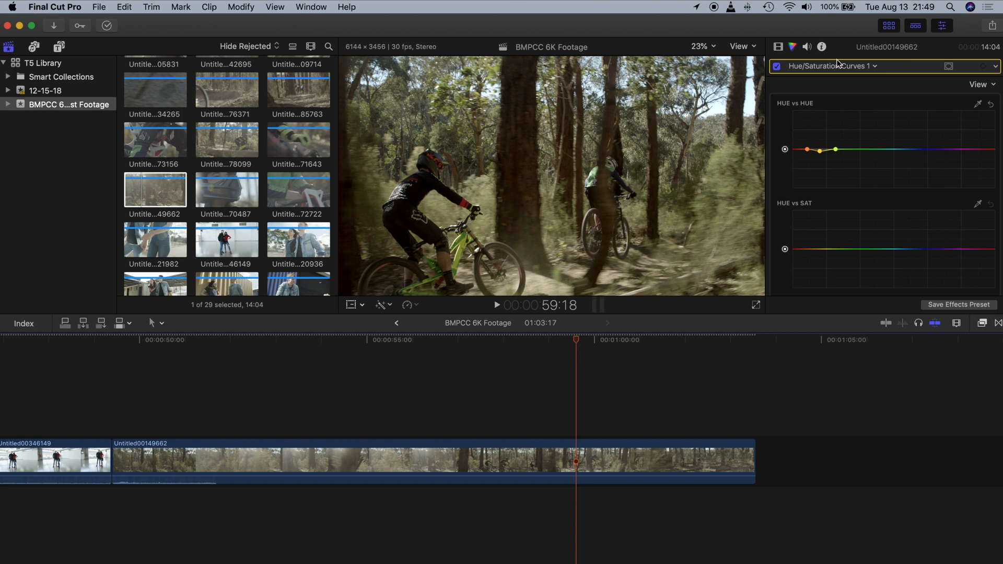
{"action": "left_click", "coordinate": [778, 46]}
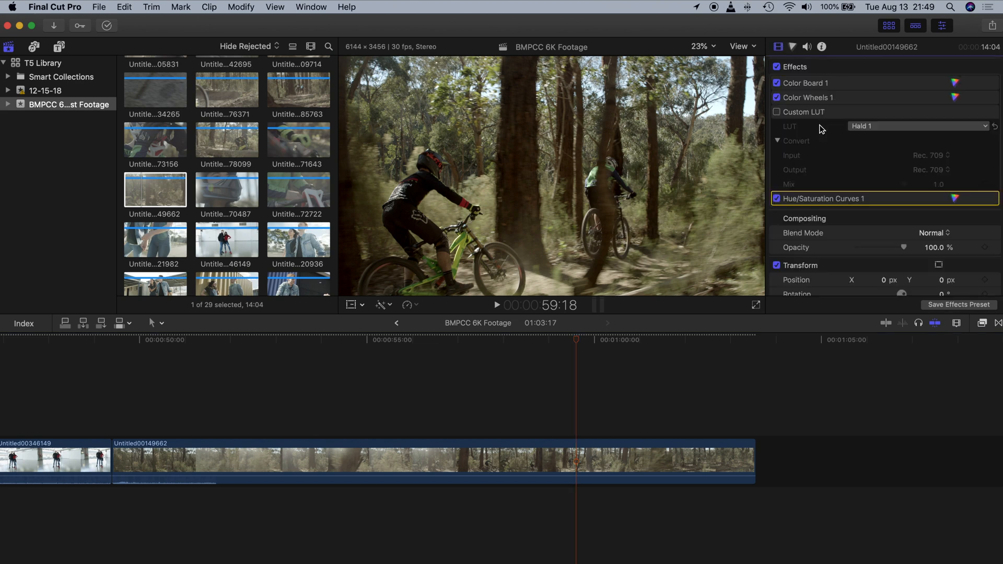
{"action": "left_click", "coordinate": [777, 68]}
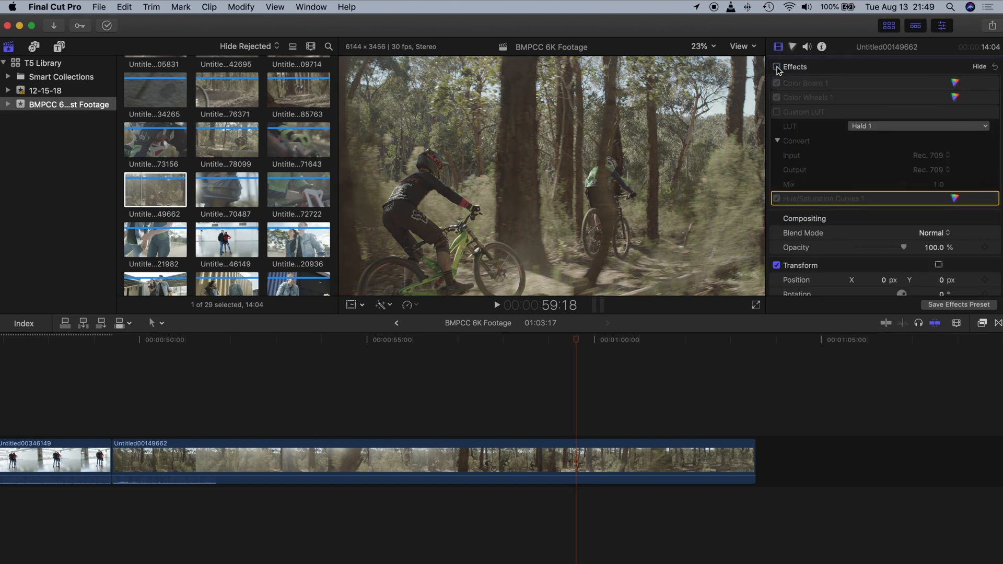
{"action": "left_click", "coordinate": [777, 67]}
{"action": "left_click", "coordinate": [777, 68]}
{"action": "left_click", "coordinate": [778, 68]}
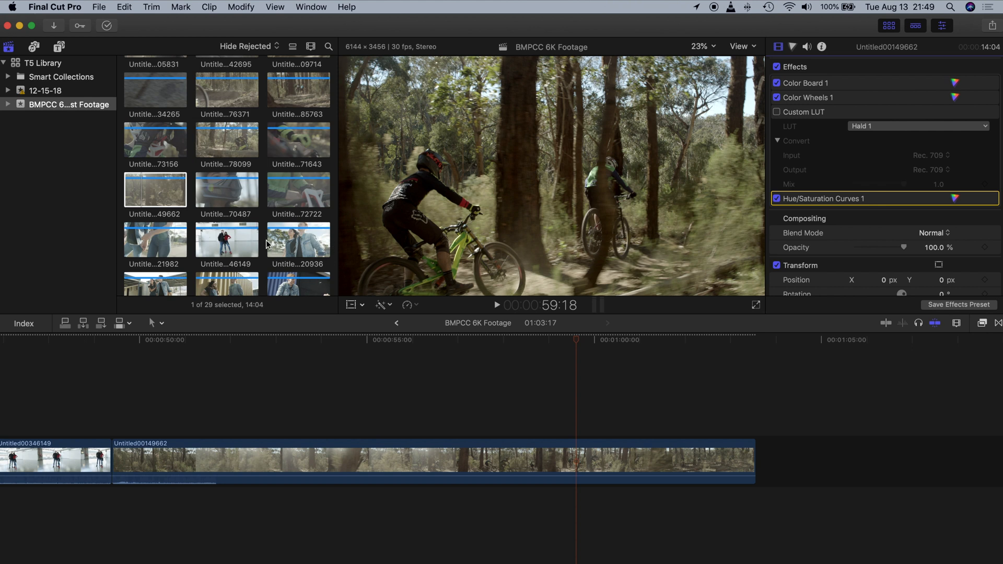
Step: Append the leg-stretching clip Untitled00105831 to the timeline and, using the Luma waveform, set its Color Board shadow exposure to -35%
{"action": "scroll", "coordinate": [257, 242], "scroll_direction": "down", "scroll_amount": 4}
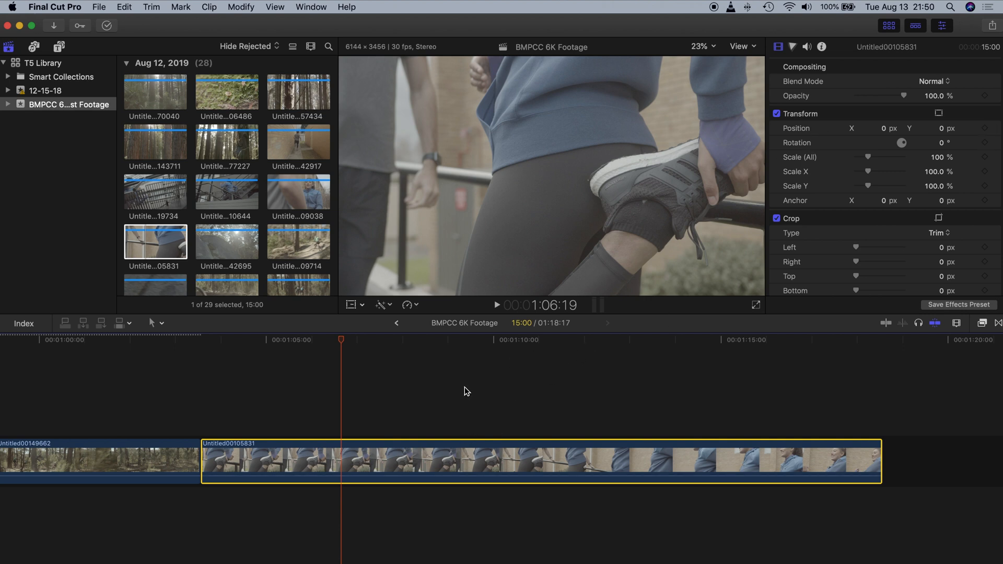
{"action": "scroll", "coordinate": [464, 389], "scroll_direction": "right", "scroll_amount": 5}
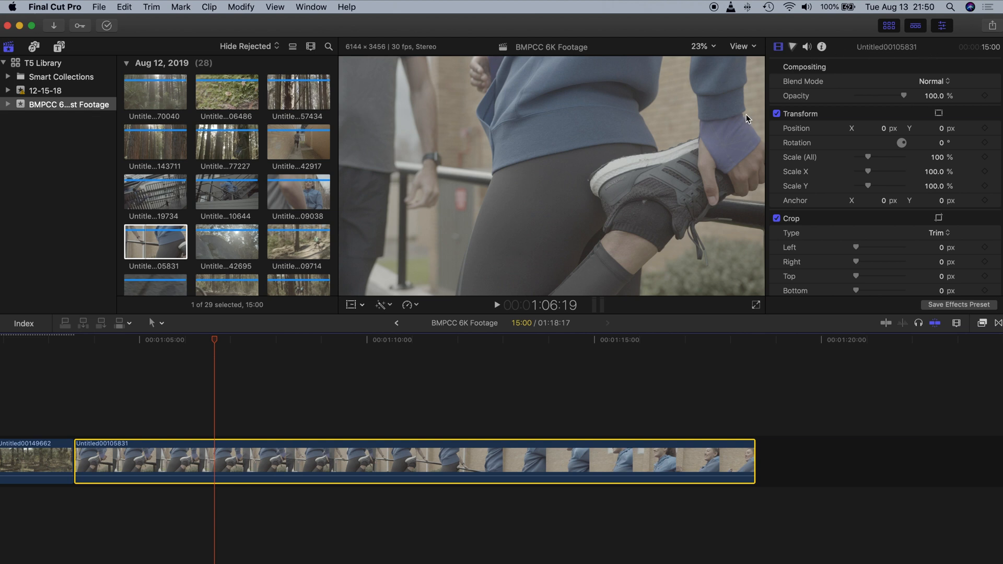
{"action": "key", "text": "super+7"}
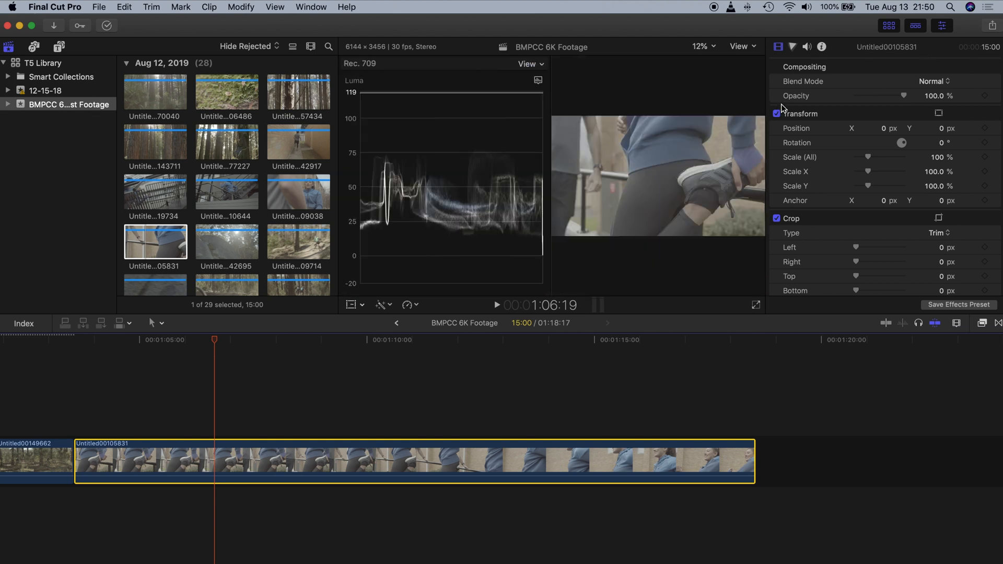
{"action": "left_click", "coordinate": [793, 47]}
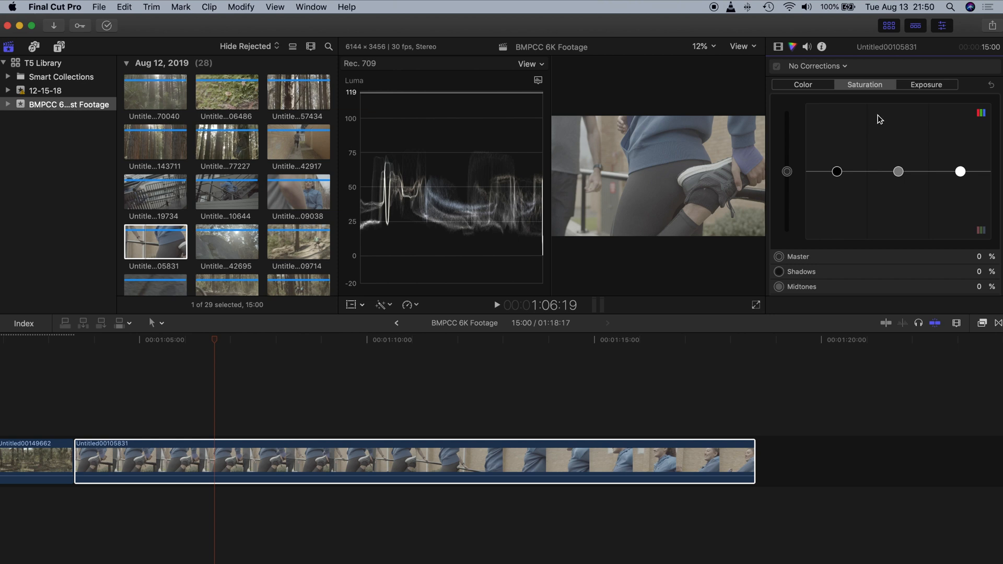
{"action": "left_click", "coordinate": [917, 86]}
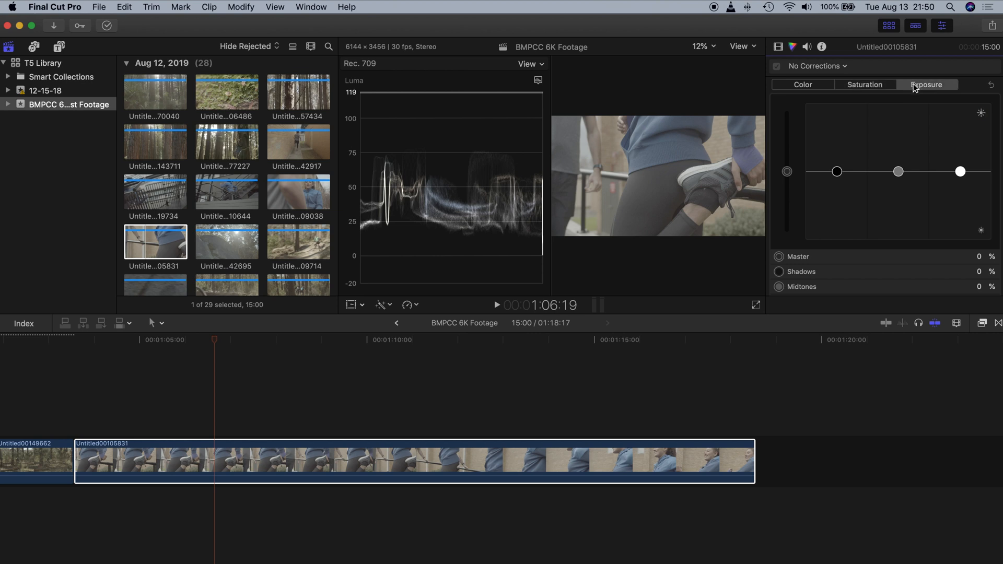
{"action": "left_click", "coordinate": [788, 172]}
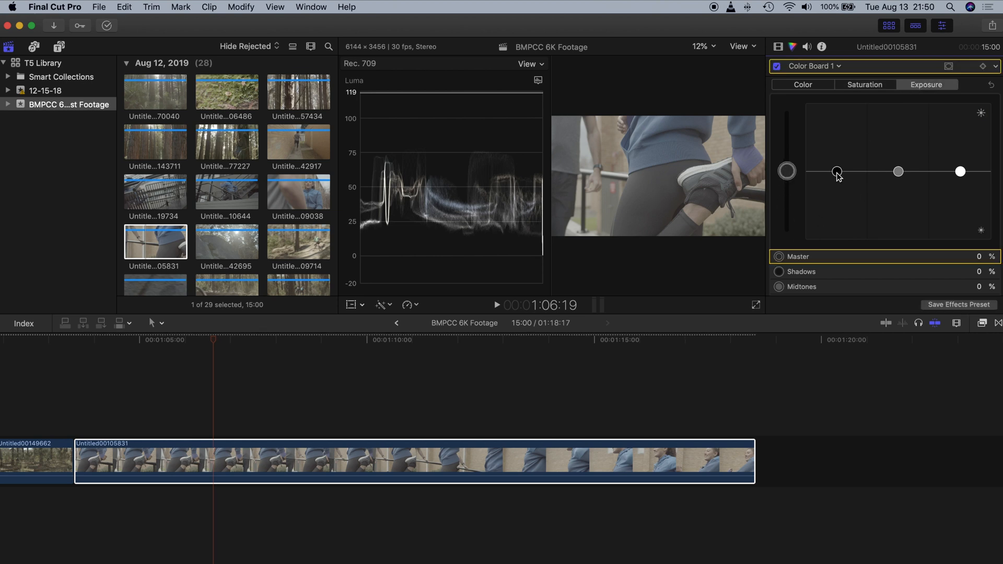
{"action": "left_click_drag", "start_coordinate": [838, 176], "coordinate": [838, 199]}
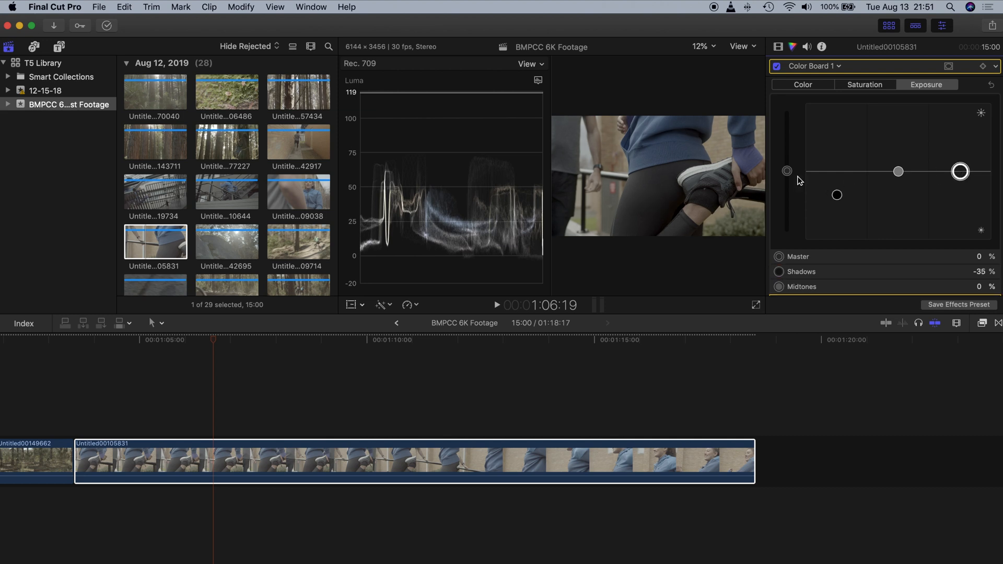
Step: Set the stretching clip's Color Board exposure to 20% master, -59% shadows and 20% highlights, and hide the video scopes
{"action": "left_click_drag", "start_coordinate": [787, 171], "coordinate": [793, 161]}
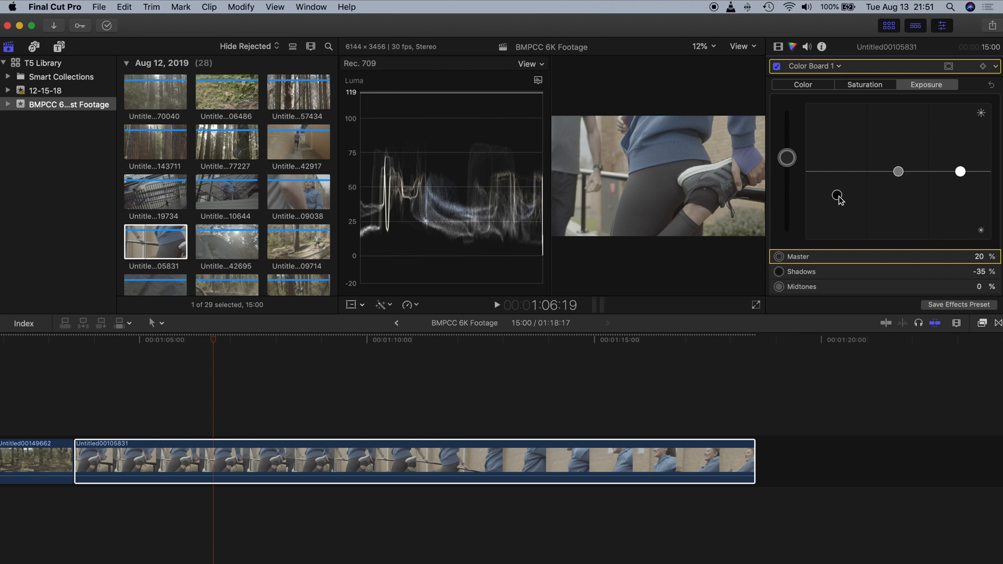
{"action": "left_click_drag", "start_coordinate": [839, 202], "coordinate": [841, 215]}
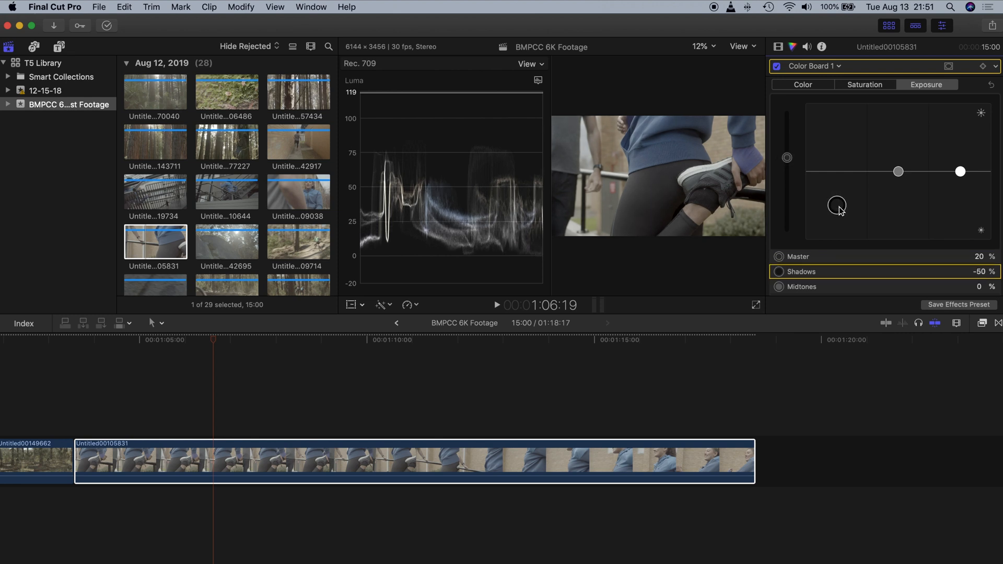
{"action": "left_click", "coordinate": [961, 169]}
{"action": "left_click_drag", "start_coordinate": [962, 169], "coordinate": [962, 155]}
{"action": "scroll", "coordinate": [950, 242], "scroll_direction": "down", "scroll_amount": 1}
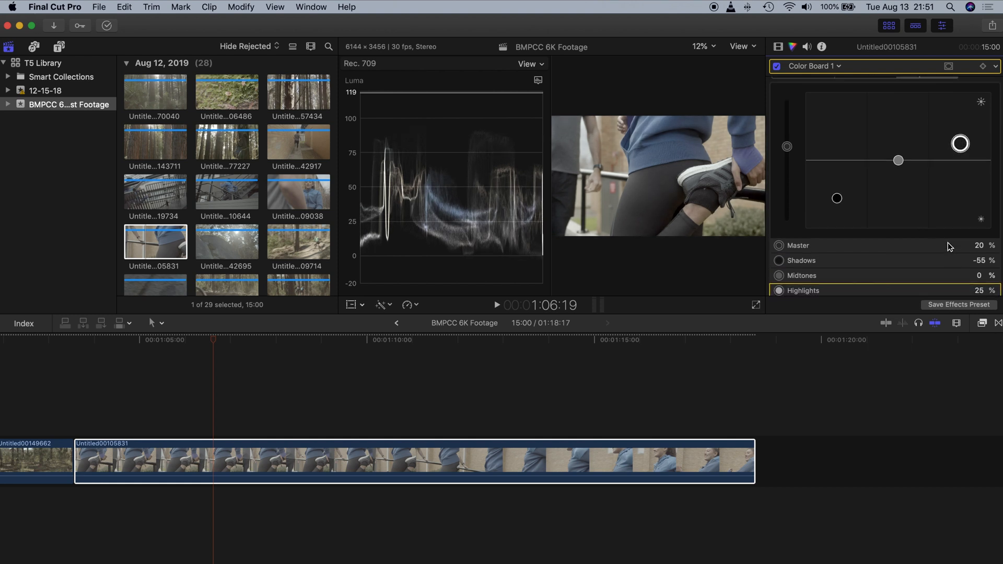
{"action": "left_click_drag", "start_coordinate": [963, 148], "coordinate": [963, 151]}
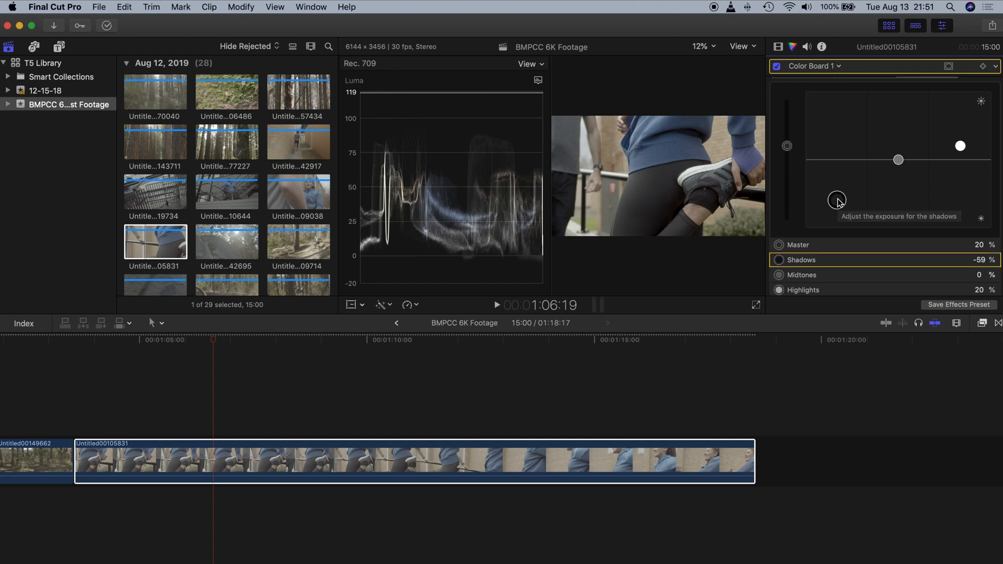
{"action": "left_click_drag", "start_coordinate": [837, 197], "coordinate": [837, 202]}
{"action": "key", "text": "super+7"}
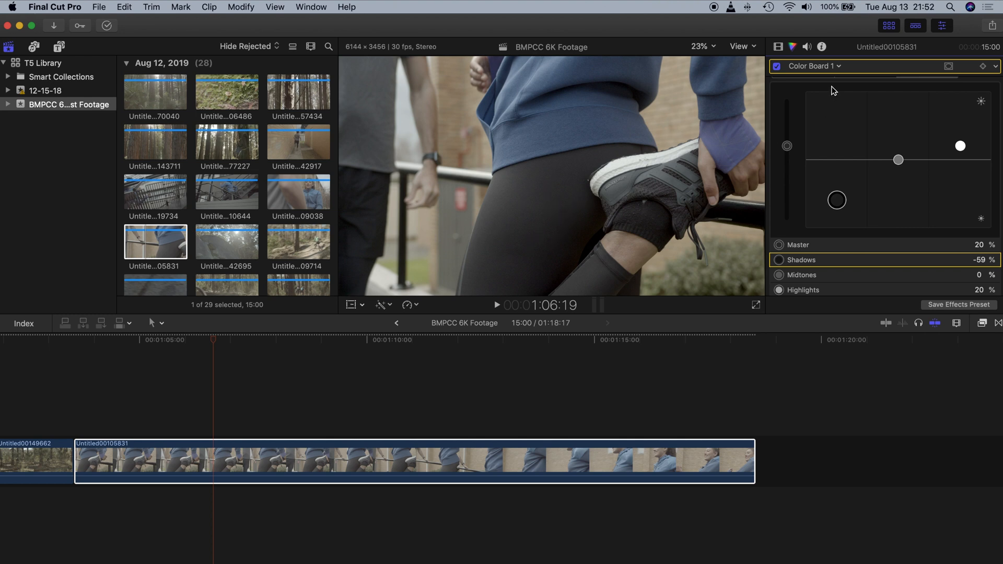
Step: Set the stretching clip's Color Board saturation to 60% master and 35% midtones
{"action": "scroll", "coordinate": [844, 109], "scroll_direction": "up", "scroll_amount": 2}
{"action": "left_click", "coordinate": [865, 86]}
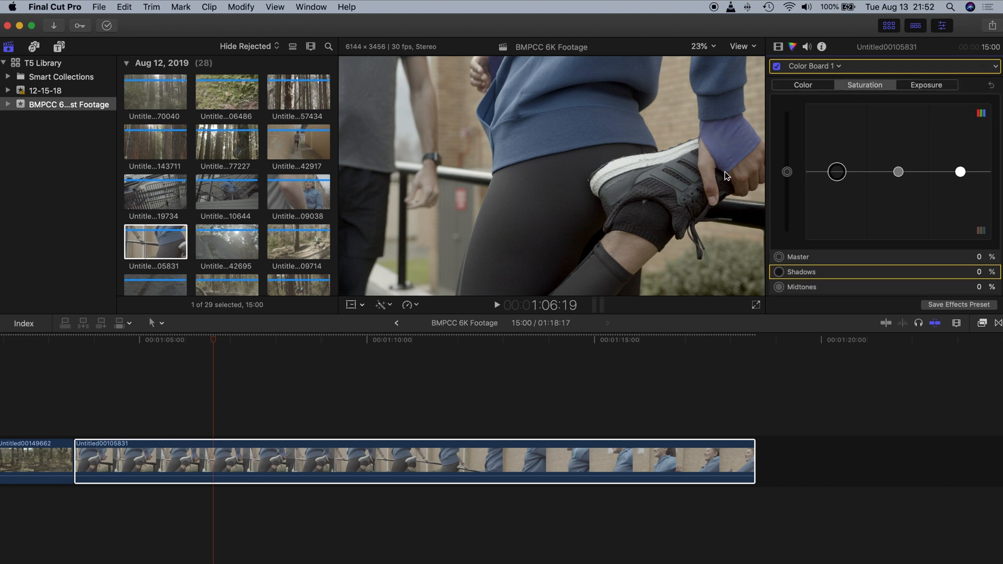
{"action": "left_click", "coordinate": [788, 162]}
{"action": "left_click_drag", "start_coordinate": [788, 160], "coordinate": [788, 144]}
{"action": "left_click_drag", "start_coordinate": [898, 168], "coordinate": [898, 148]}
{"action": "left_click_drag", "start_coordinate": [788, 147], "coordinate": [788, 133]}
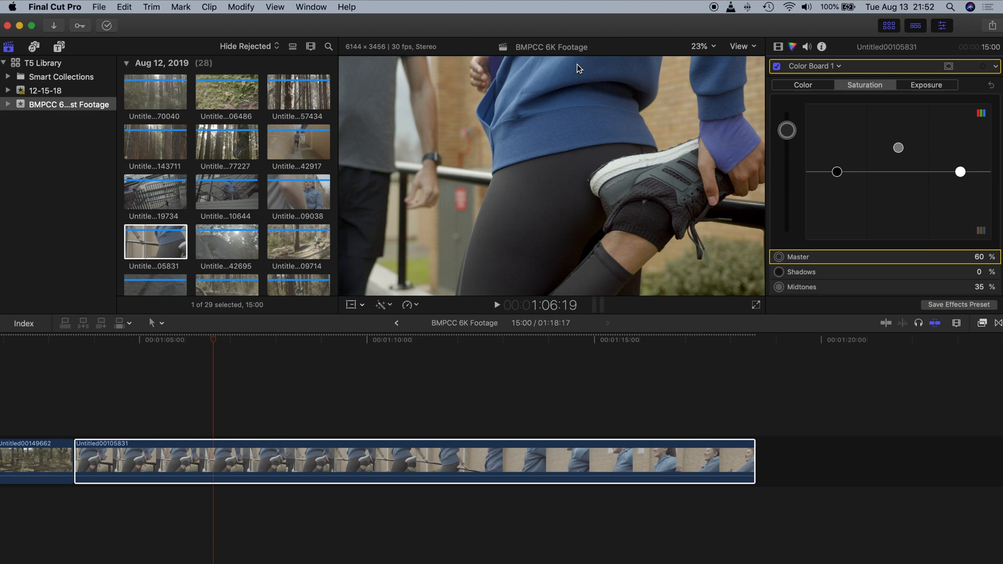
Step: Add a Color Wheels correction to the stretching clip and go to the frame at 1:17:06 showing the woman's face
{"action": "left_click_drag", "start_coordinate": [159, 340], "coordinate": [305, 358]}
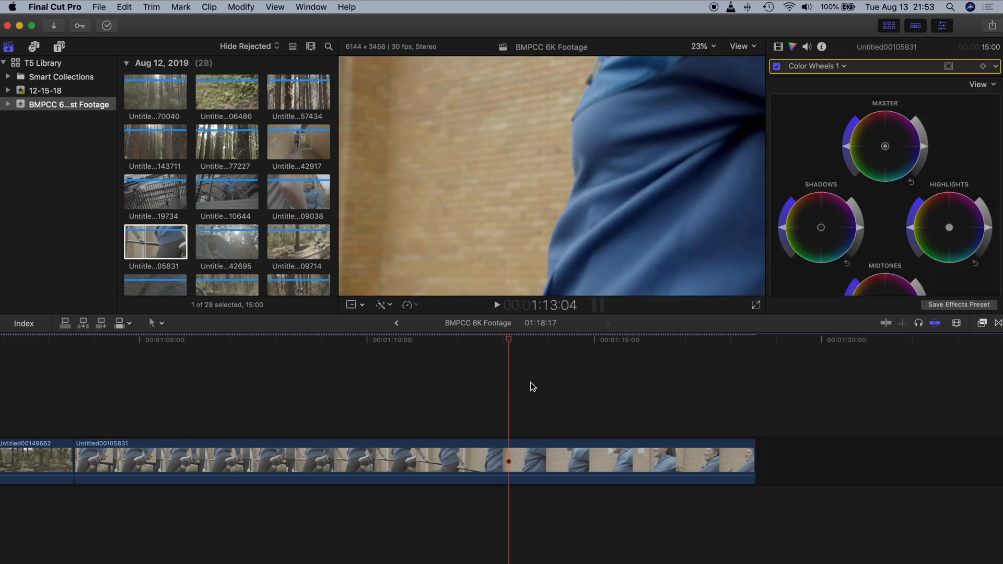
{"action": "left_click_drag", "start_coordinate": [533, 387], "coordinate": [657, 385]}
{"action": "left_click_drag", "start_coordinate": [660, 338], "coordinate": [695, 343]}
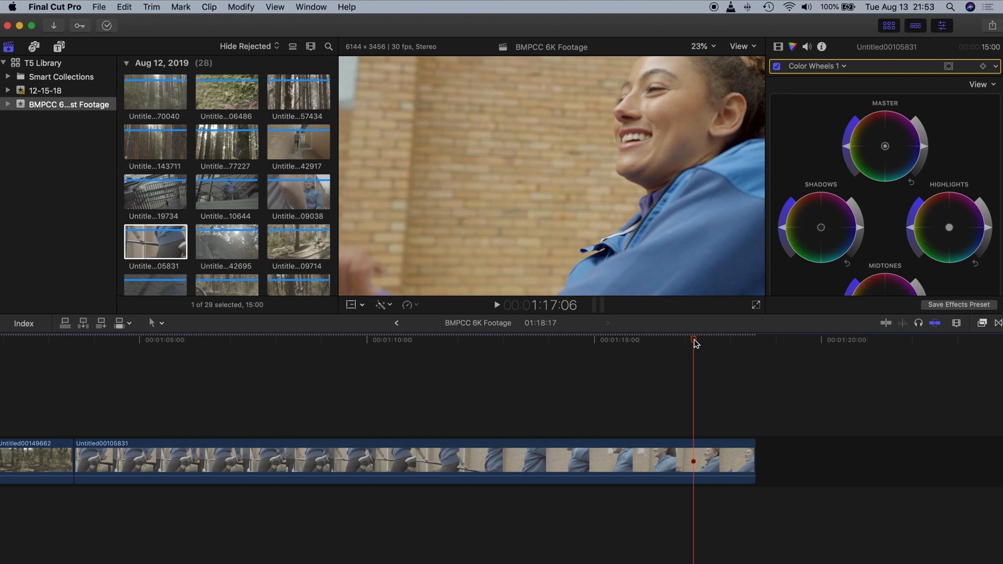
Step: Crop the stretching clip to a patch of facial skin: left 4204 px, right 1009.6 px, top 295 px, bottom 2453.4 px
{"action": "left_click", "coordinate": [693, 462]}
{"action": "left_click", "coordinate": [779, 47]}
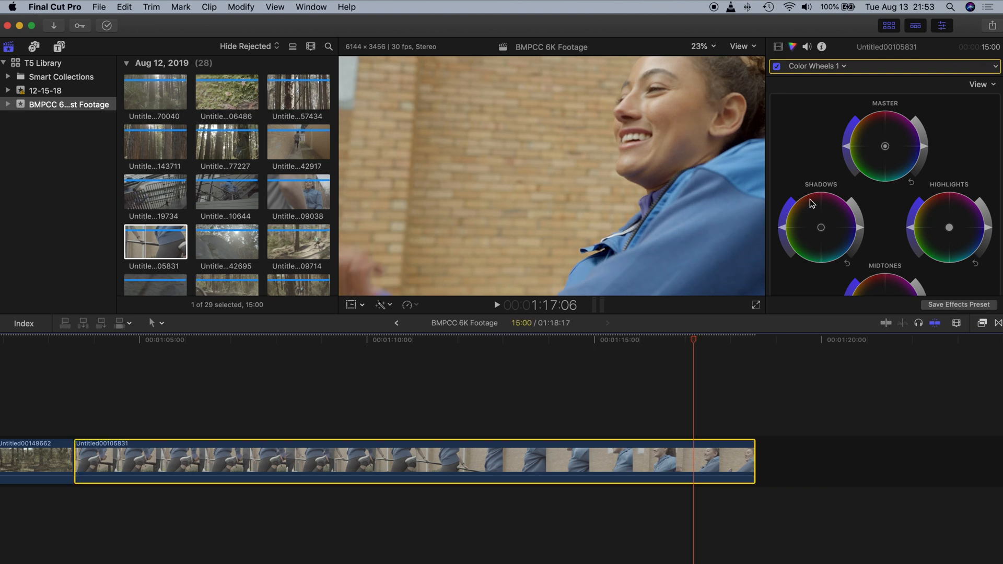
{"action": "scroll", "coordinate": [820, 238], "scroll_direction": "down", "scroll_amount": 5}
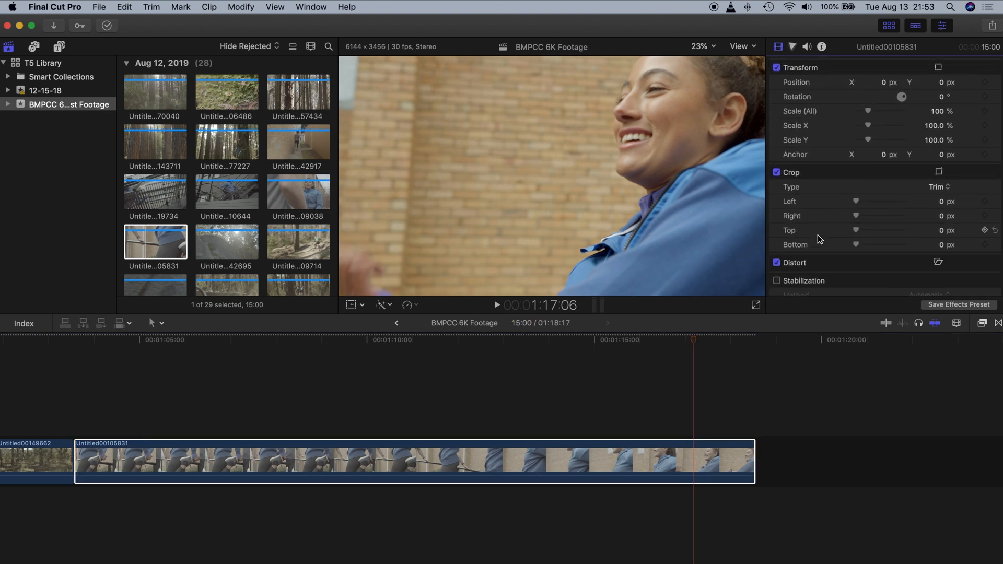
{"action": "left_click_drag", "start_coordinate": [856, 202], "coordinate": [938, 200]}
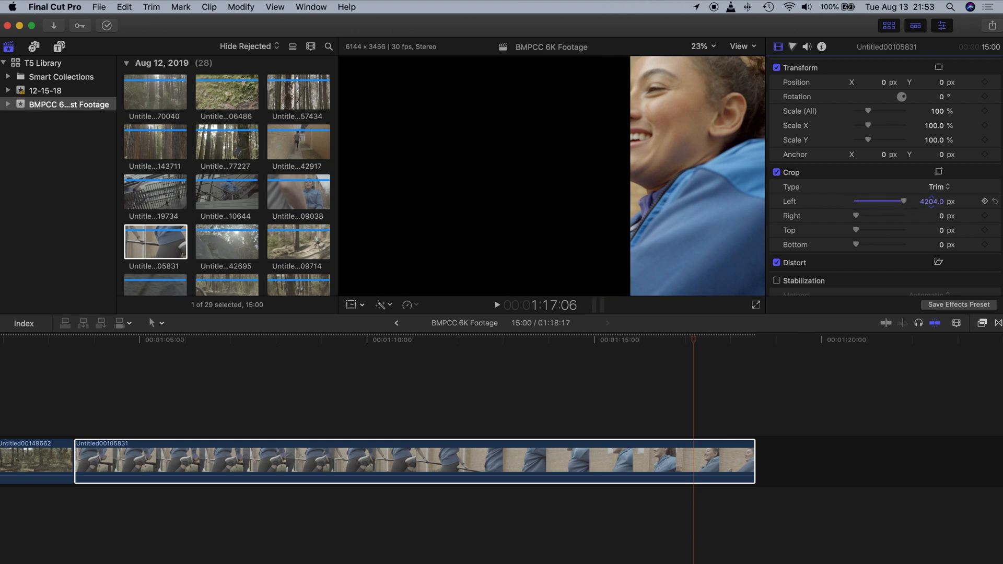
{"action": "left_click_drag", "start_coordinate": [941, 216], "coordinate": [941, 245]}
Step: Show the video scopes and change the waveform to the vectorscope to check the cropped skin tone
{"action": "key", "text": "super+7"}
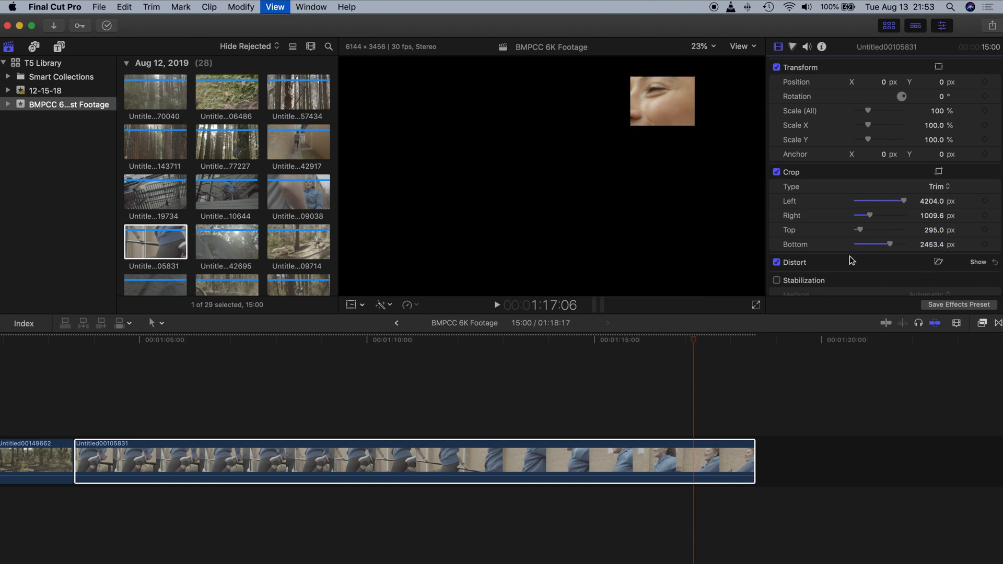
{"action": "left_click", "coordinate": [538, 81]}
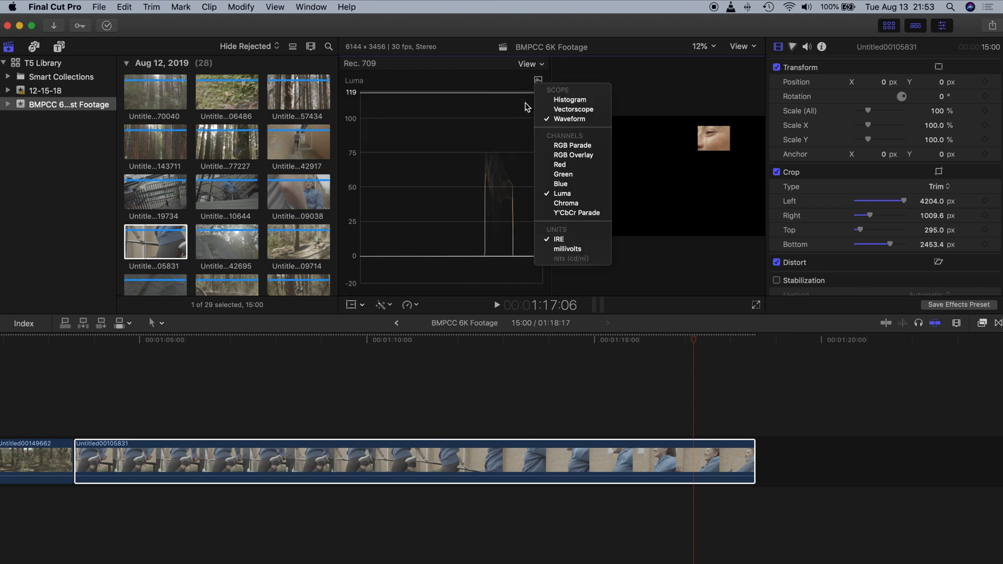
{"action": "left_click", "coordinate": [555, 109]}
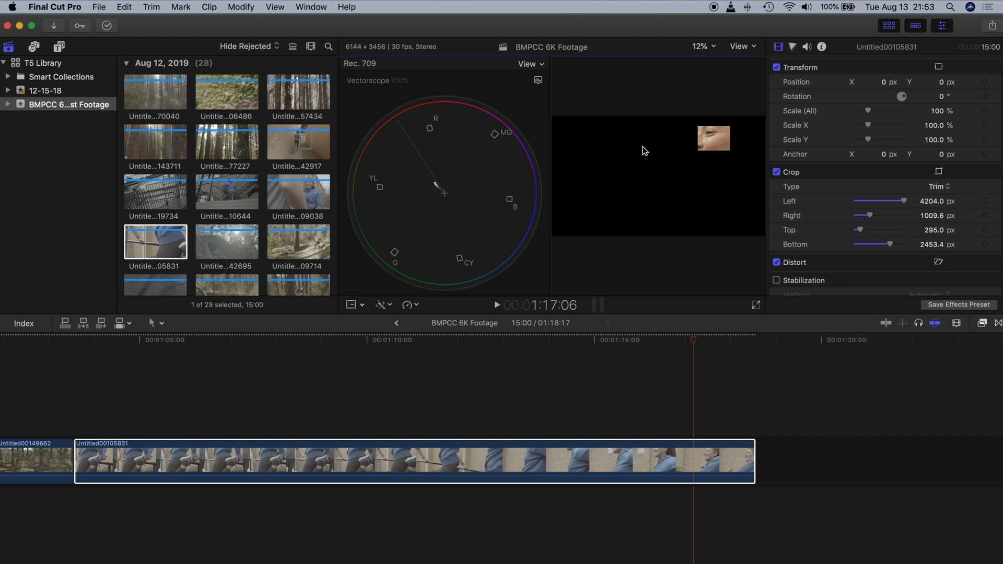
Step: Add a second Color Board correction to the stretching clip and set its midtones colour to 55° at -13%
{"action": "left_click", "coordinate": [793, 46]}
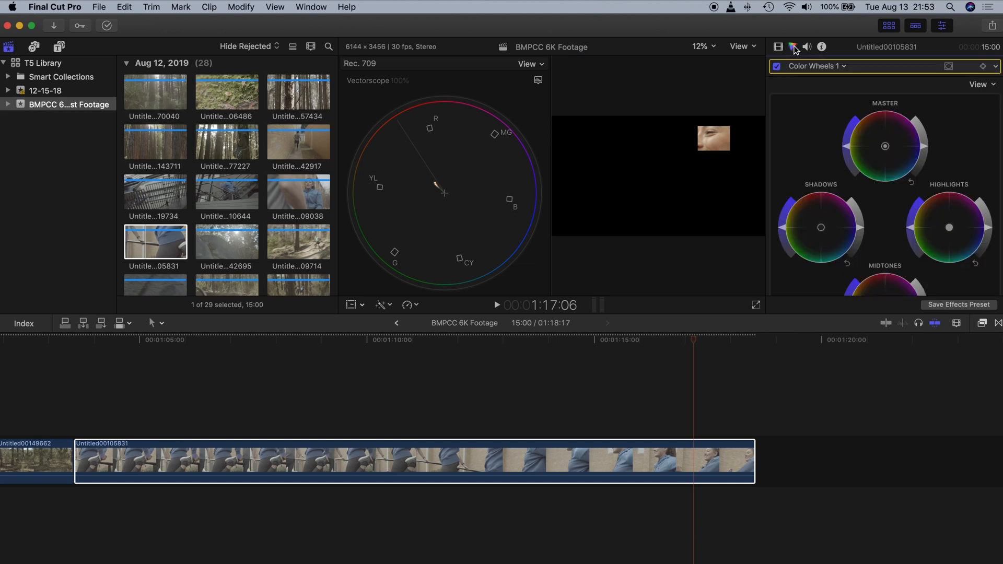
{"action": "left_click", "coordinate": [839, 68]}
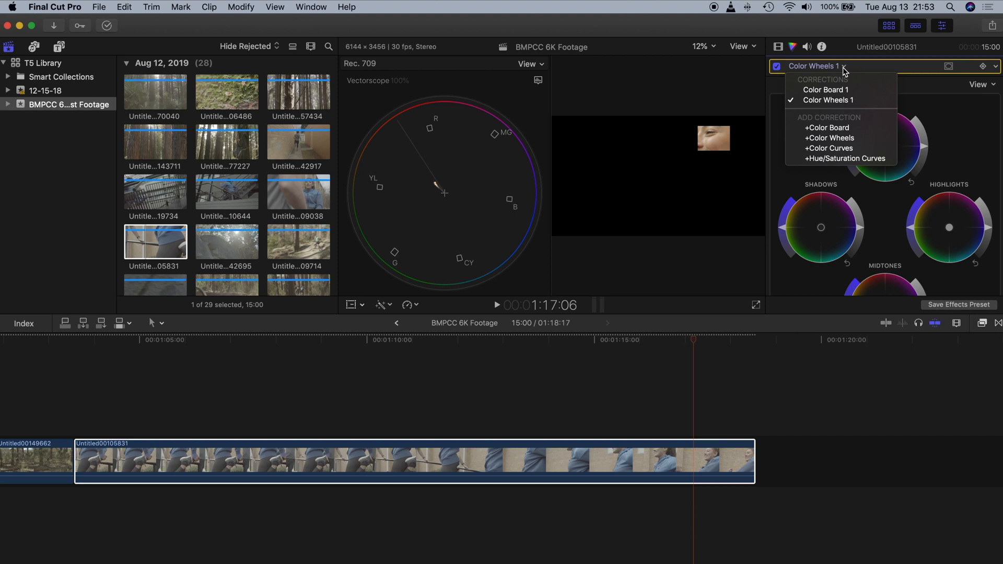
{"action": "left_click", "coordinate": [830, 129]}
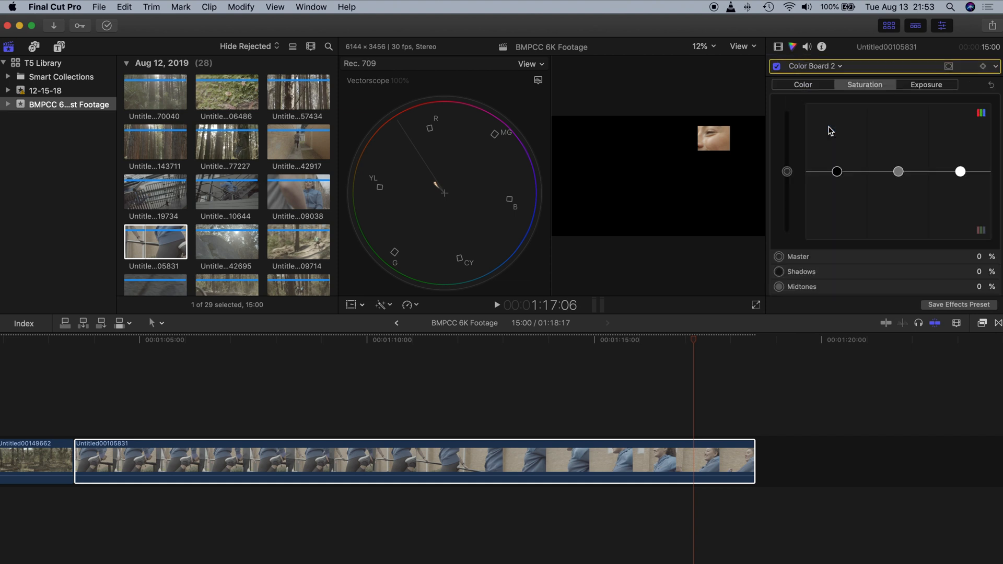
{"action": "left_click", "coordinate": [816, 86]}
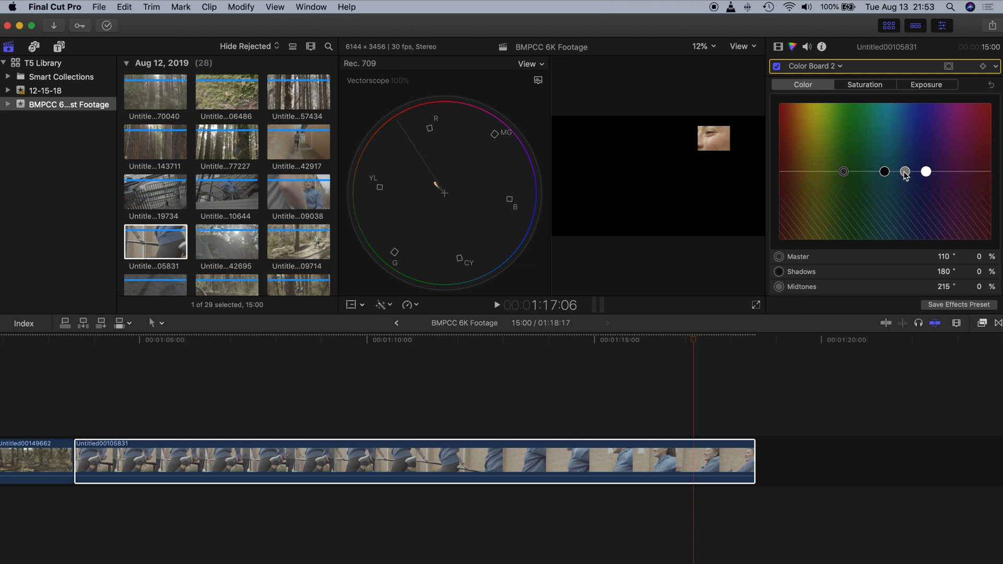
{"action": "left_click", "coordinate": [906, 172]}
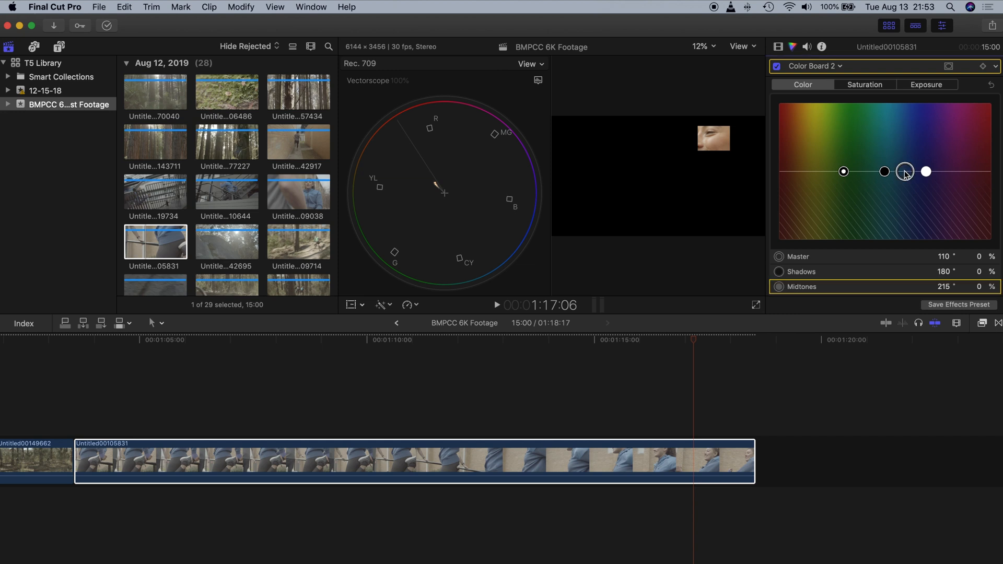
{"action": "left_click_drag", "start_coordinate": [906, 173], "coordinate": [813, 174]}
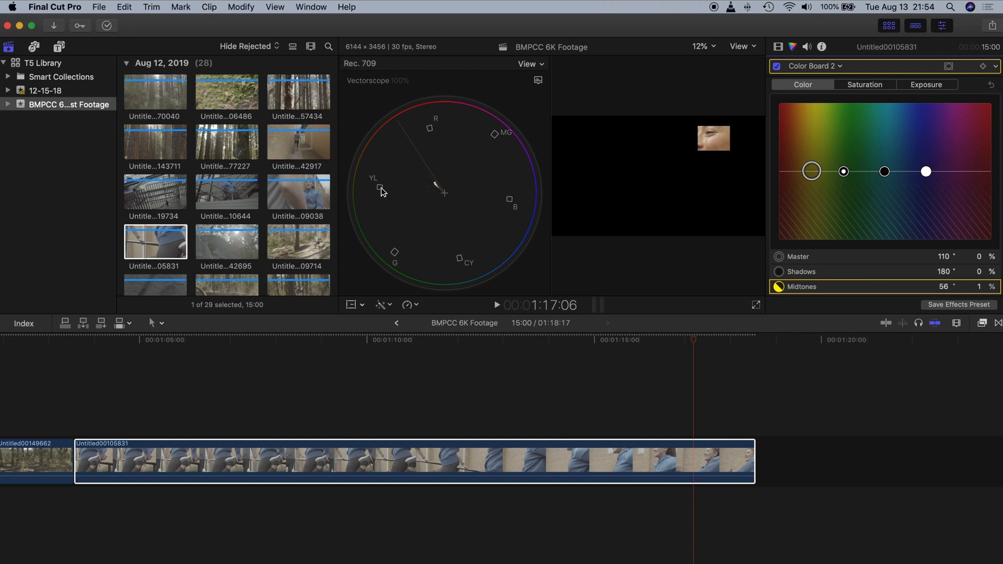
{"action": "left_click_drag", "start_coordinate": [812, 172], "coordinate": [811, 174]}
{"action": "left_click_drag", "start_coordinate": [812, 175], "coordinate": [811, 181]}
{"action": "left_click_drag", "start_coordinate": [810, 180], "coordinate": [810, 181]}
Step: Hide the video scopes and reset the stretching clip's crop to show the full frame
{"action": "key", "text": "super+7"}
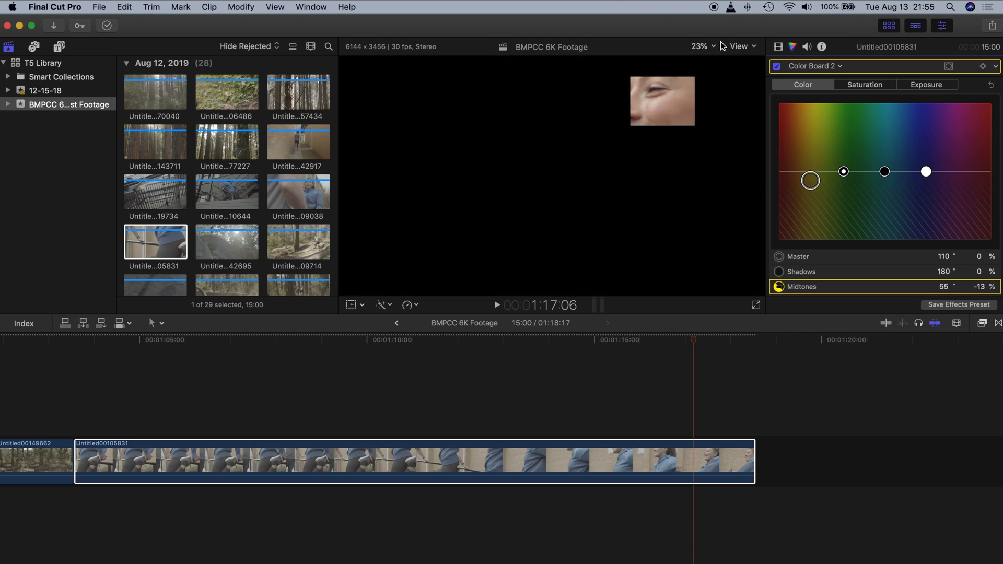
{"action": "key", "text": "super+6"}
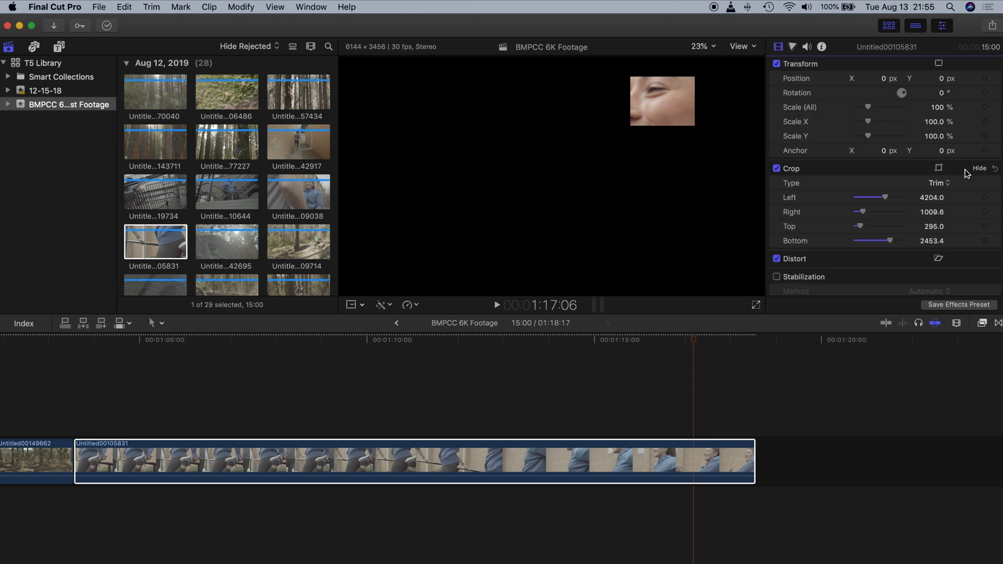
{"action": "left_click", "coordinate": [996, 169]}
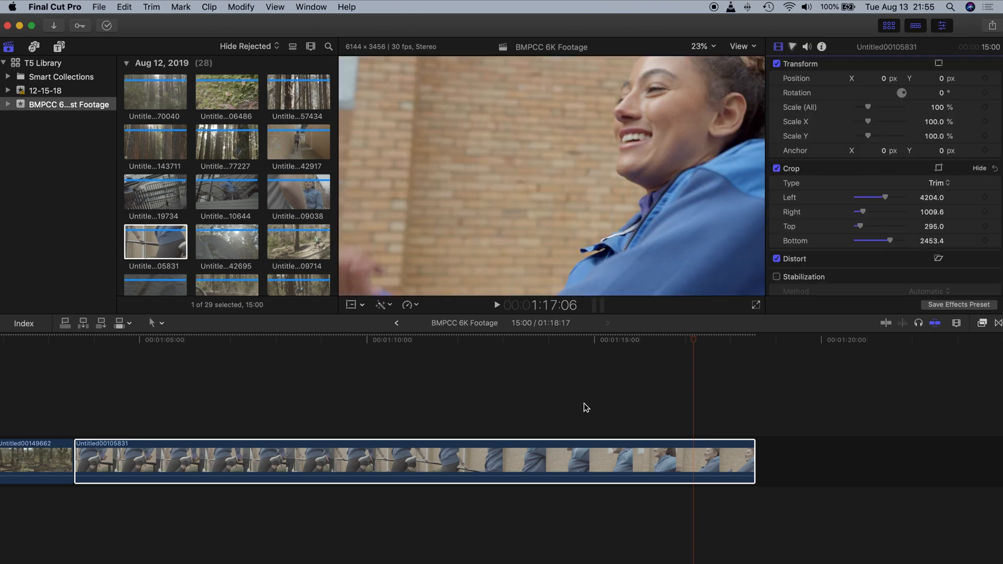
Step: Set the stretching clip's Color Wheels temperature to 6644 while viewing the woman's face at 1:17:01
{"action": "left_click", "coordinate": [685, 341]}
{"action": "left_click_drag", "start_coordinate": [679, 344], "coordinate": [282, 341]}
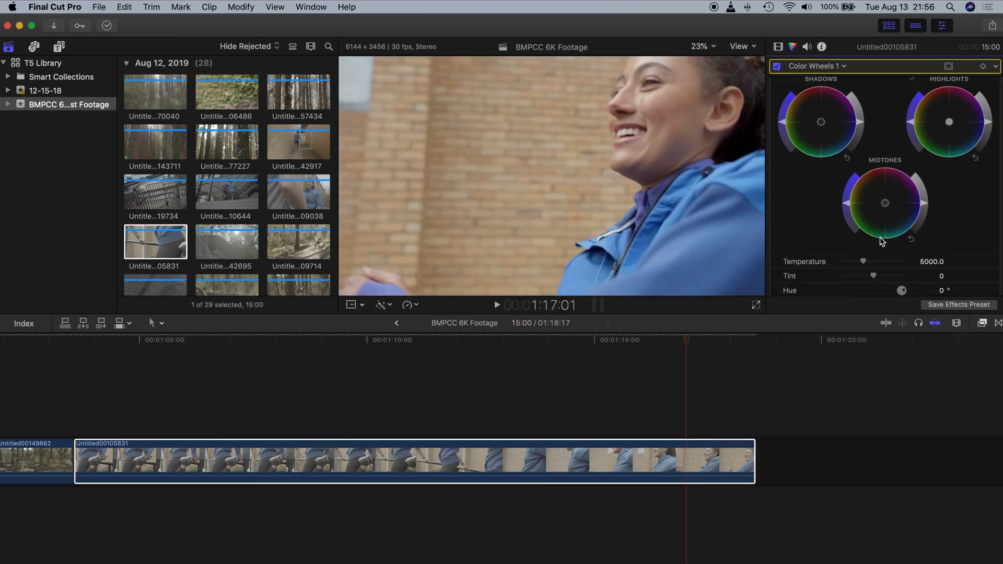
{"action": "scroll", "coordinate": [867, 209], "scroll_direction": "down", "scroll_amount": 3}
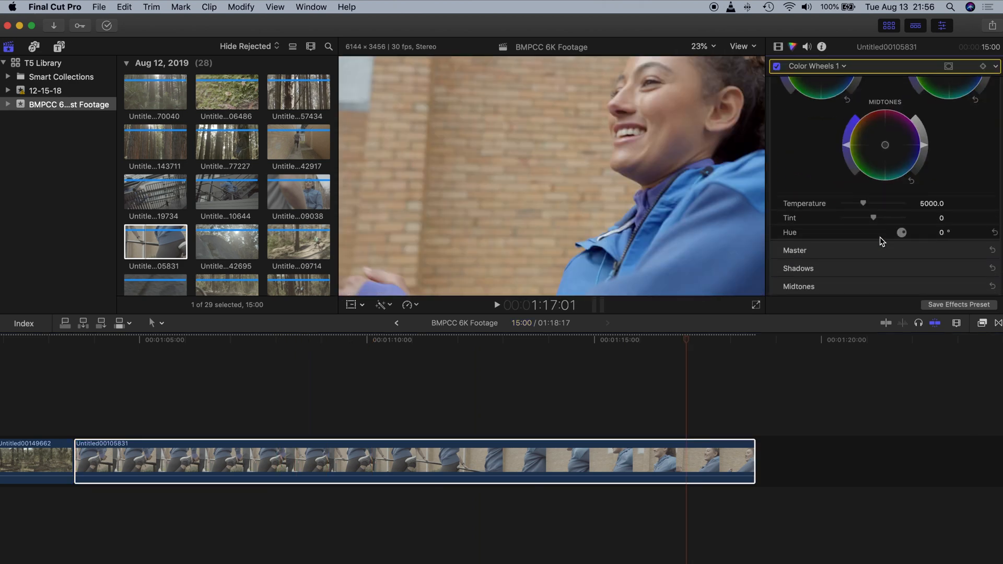
{"action": "left_click_drag", "start_coordinate": [864, 203], "coordinate": [877, 204]}
Step: Play the graded stretching clip from 1:05:08 to the woman's face to review the colours
{"action": "left_click", "coordinate": [726, 341]}
{"action": "left_click", "coordinate": [151, 341]}
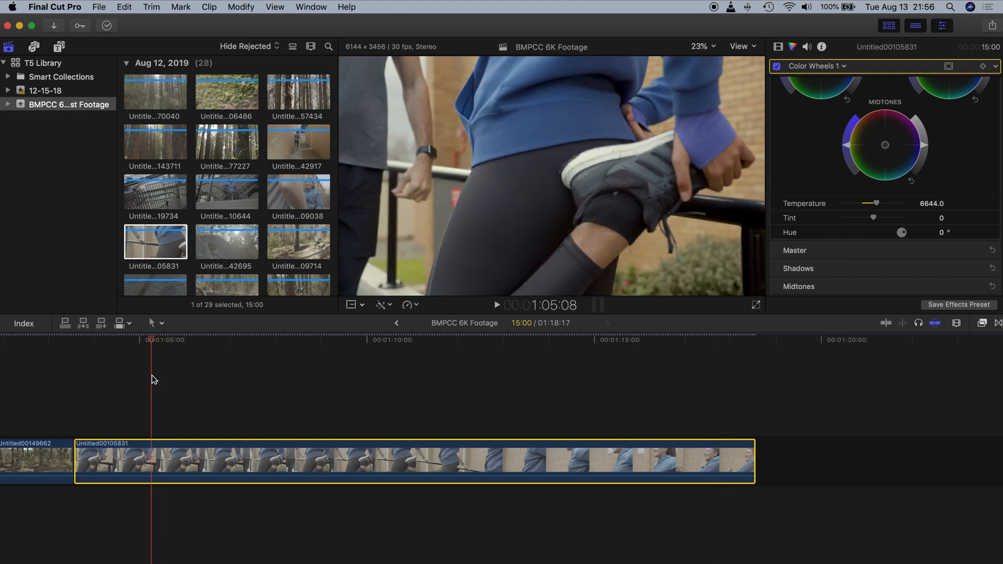
{"action": "key", "text": "space"}
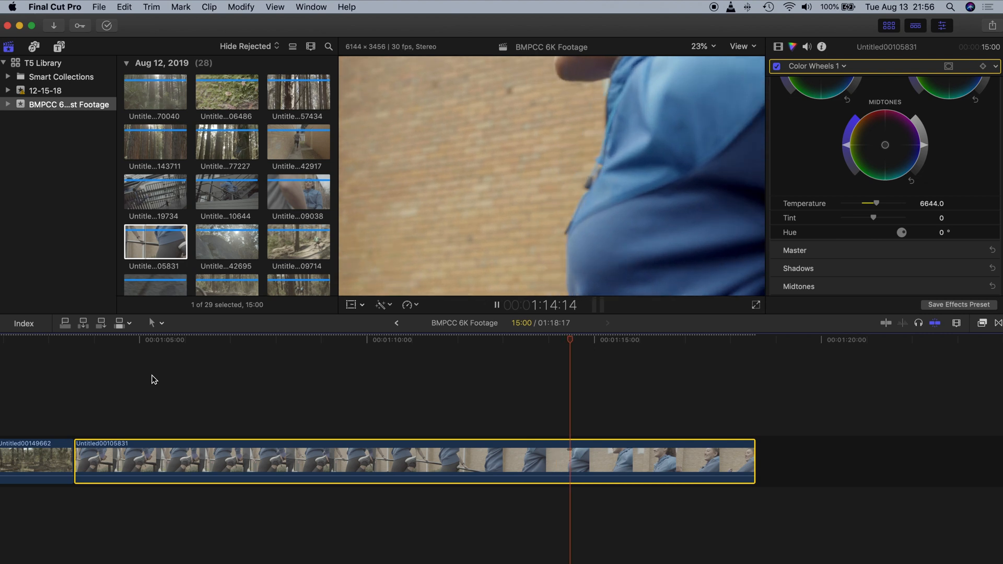
{"action": "key", "text": "space"}
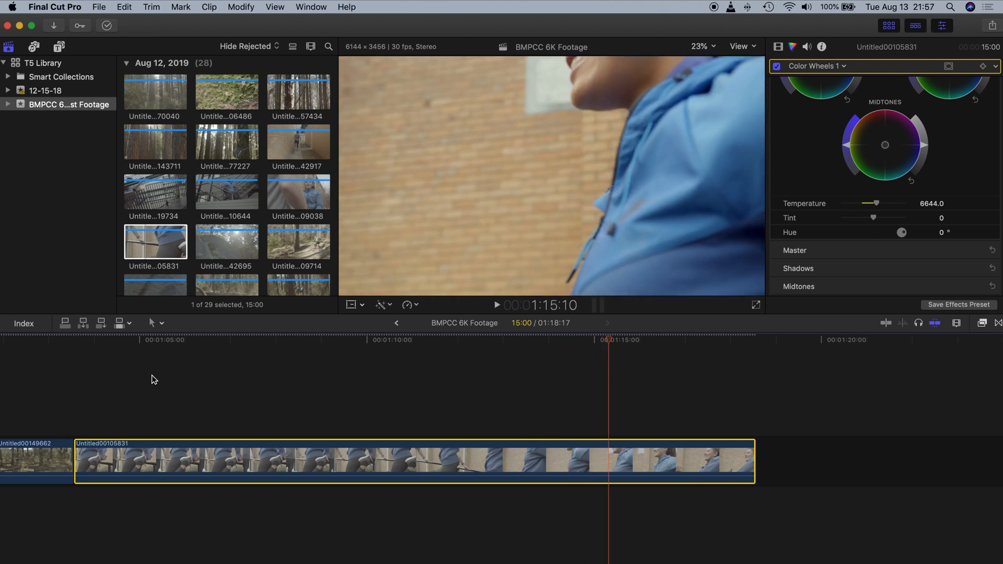
{"action": "key", "text": "space"}
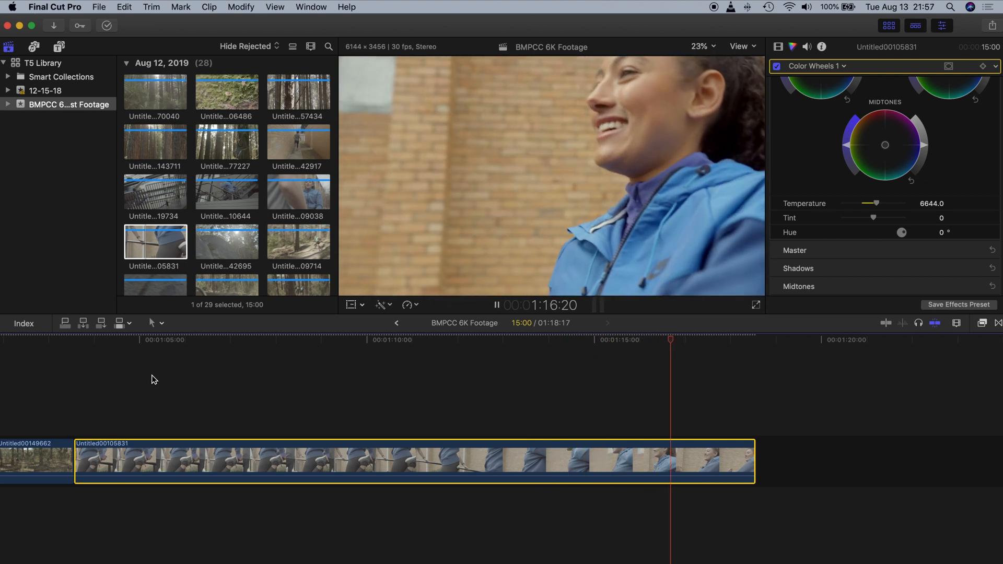
{"action": "key", "text": "space"}
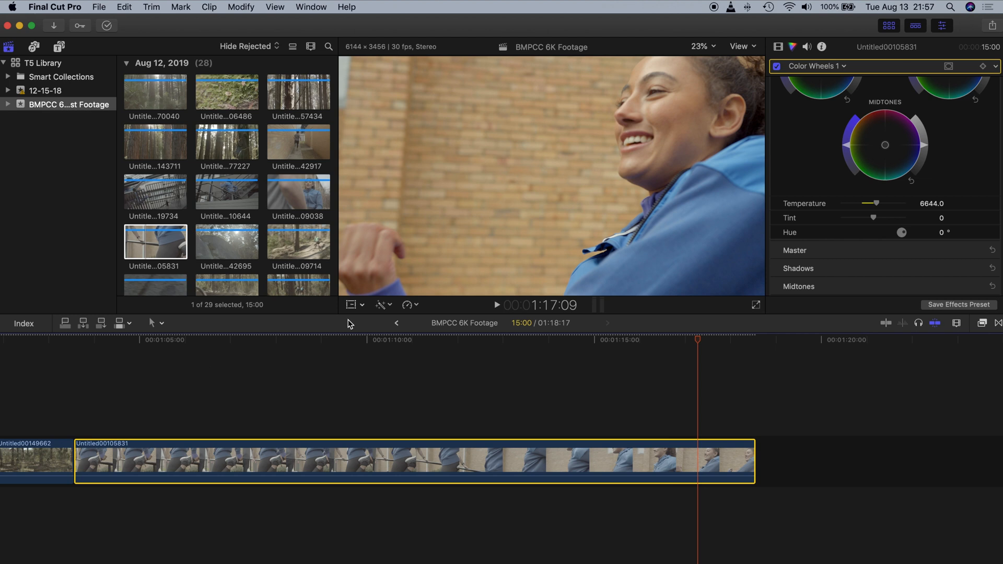
Step: Switch all effects on the stretching clip off and on again to compare the grade with the original
{"action": "left_click", "coordinate": [783, 47]}
{"action": "scroll", "coordinate": [789, 87], "scroll_direction": "up", "scroll_amount": 5}
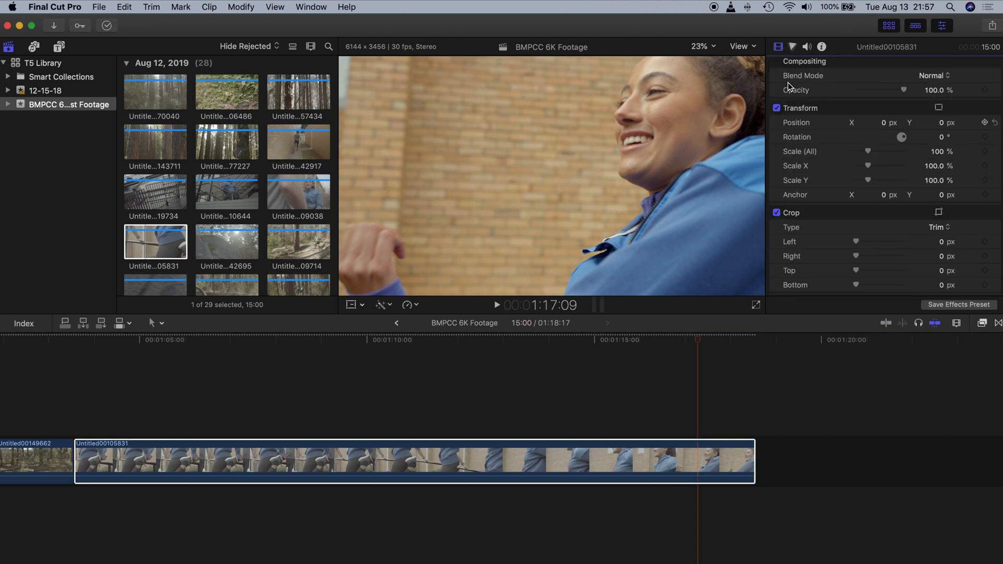
{"action": "left_click", "coordinate": [778, 68]}
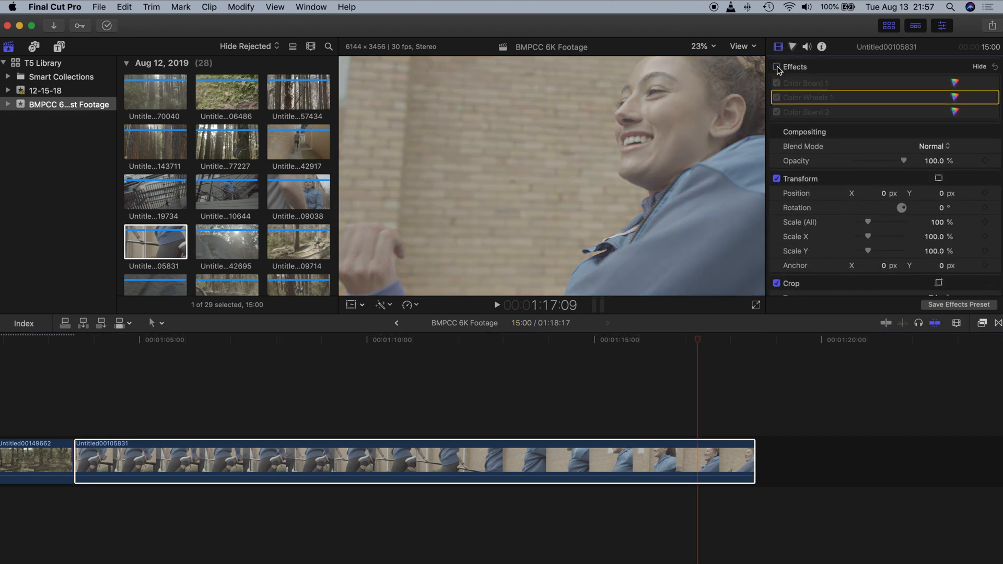
{"action": "left_click", "coordinate": [778, 68]}
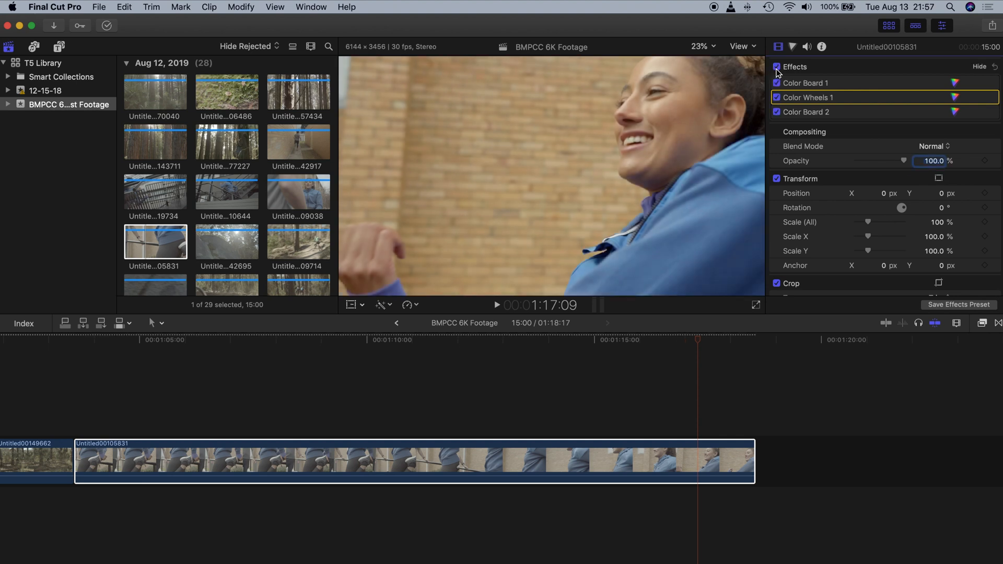
{"action": "left_click", "coordinate": [777, 68]}
{"action": "left_click", "coordinate": [778, 68]}
Step: Go to the running man's clip at 1:20:09 and show the video scopes as a waveform
{"action": "left_click", "coordinate": [743, 341]}
{"action": "left_click_drag", "start_coordinate": [743, 343], "coordinate": [213, 345]}
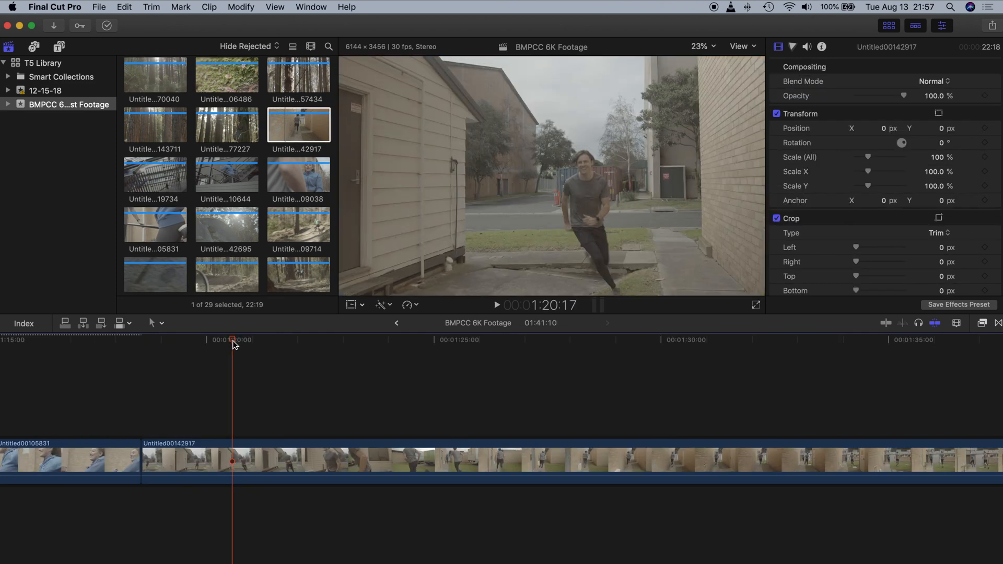
{"action": "left_click_drag", "start_coordinate": [235, 341], "coordinate": [493, 345]}
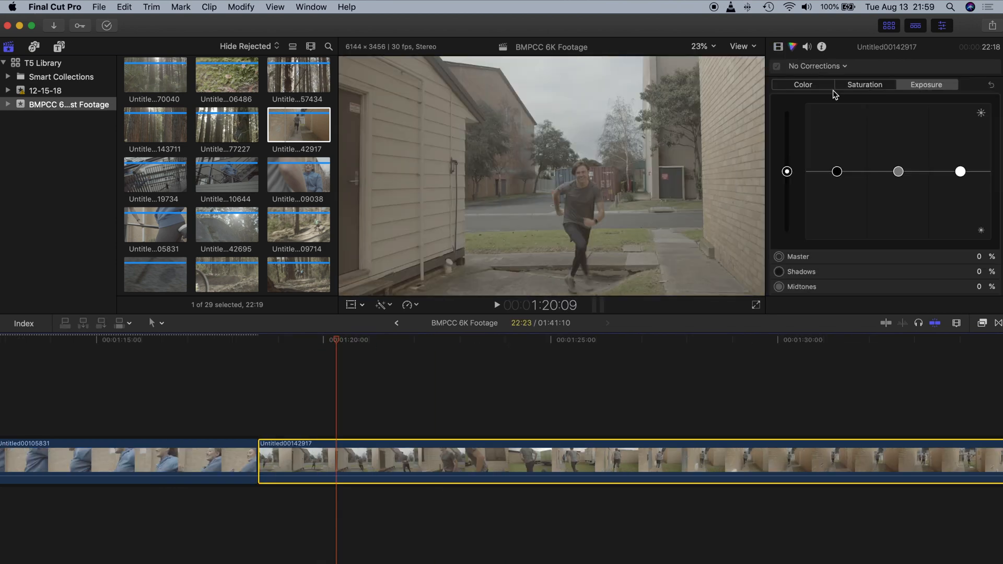
{"action": "key", "text": "super+7"}
{"action": "left_click", "coordinate": [537, 79]}
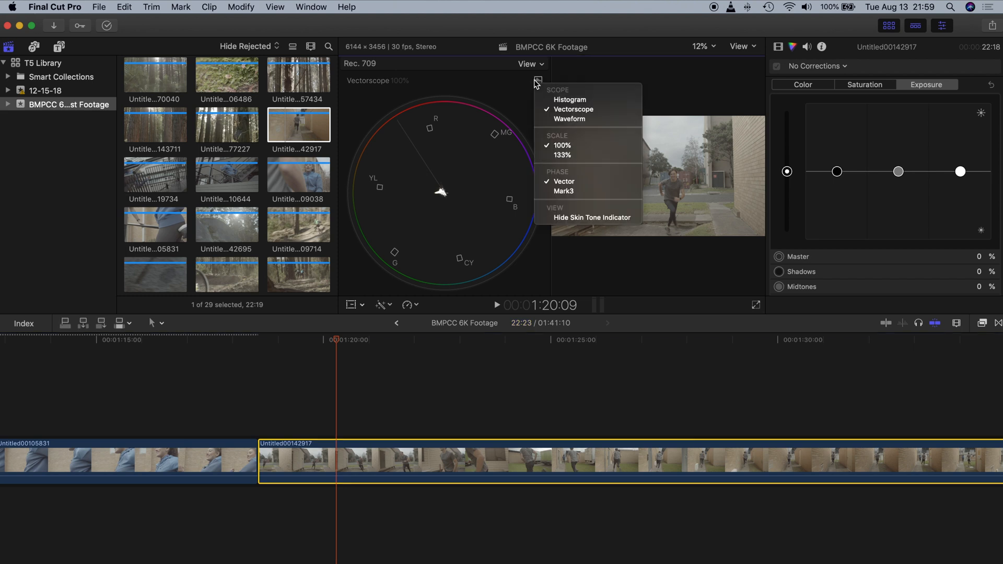
{"action": "left_click", "coordinate": [567, 119]}
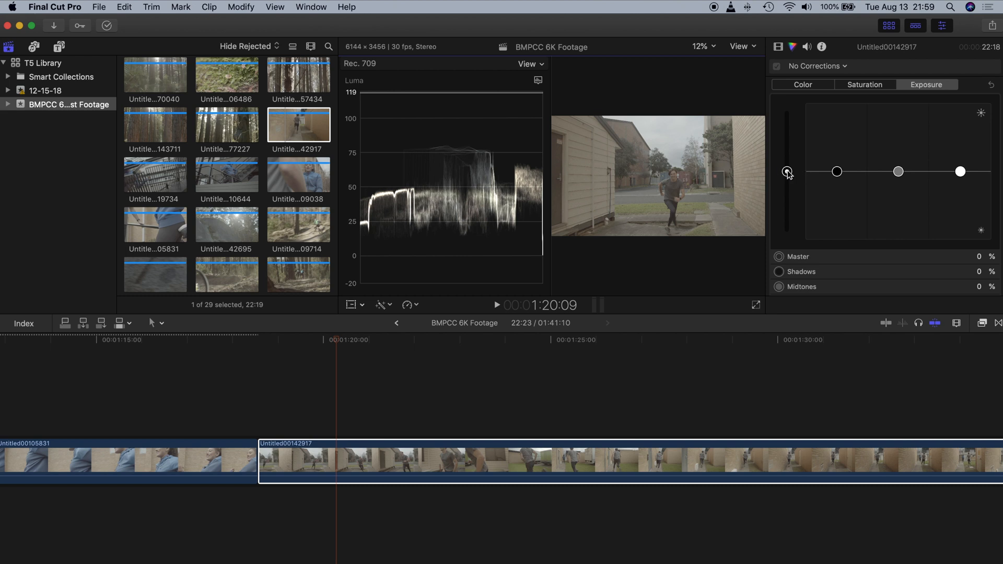
Step: Set the running clip's Color Board exposure to 25% master and -56% shadows, and raise the highlights
{"action": "left_click_drag", "start_coordinate": [787, 171], "coordinate": [789, 158]}
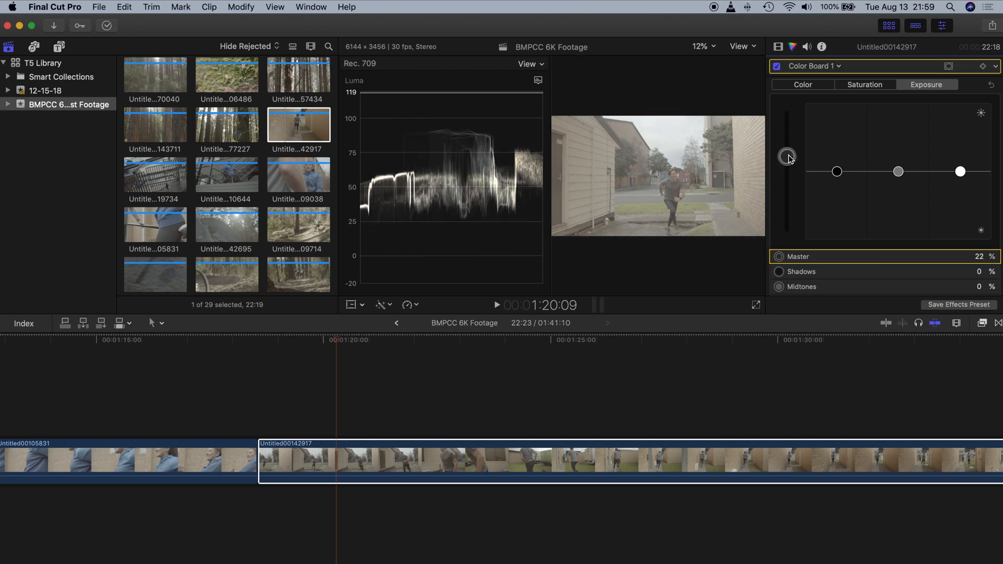
{"action": "left_click_drag", "start_coordinate": [790, 159], "coordinate": [791, 157]}
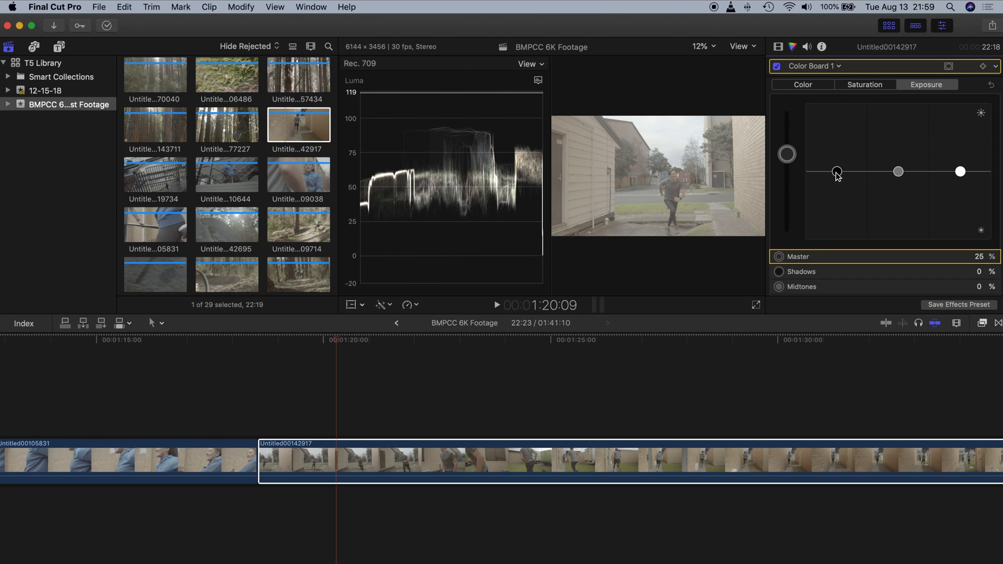
{"action": "left_click_drag", "start_coordinate": [837, 173], "coordinate": [838, 205]}
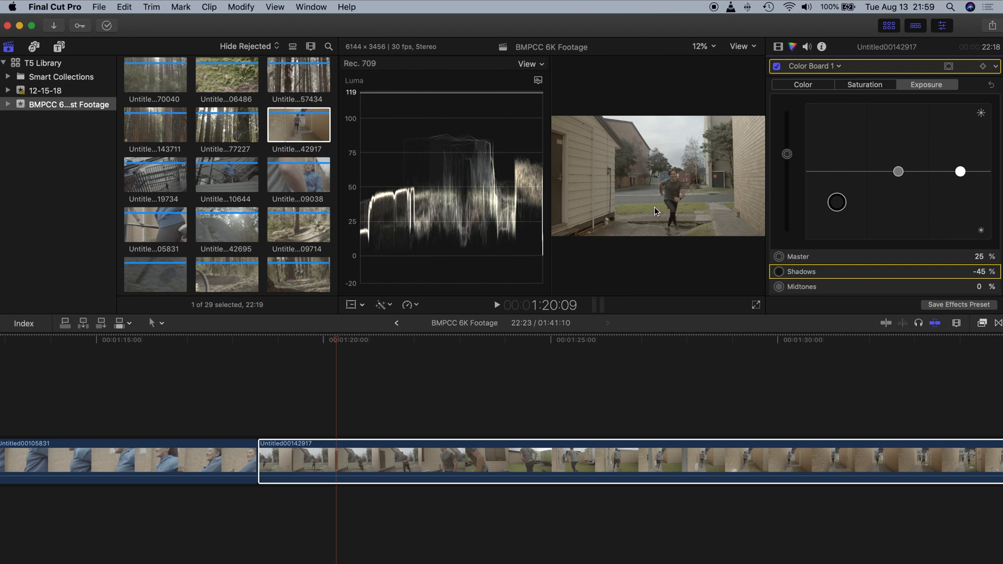
{"action": "key", "text": "super+7"}
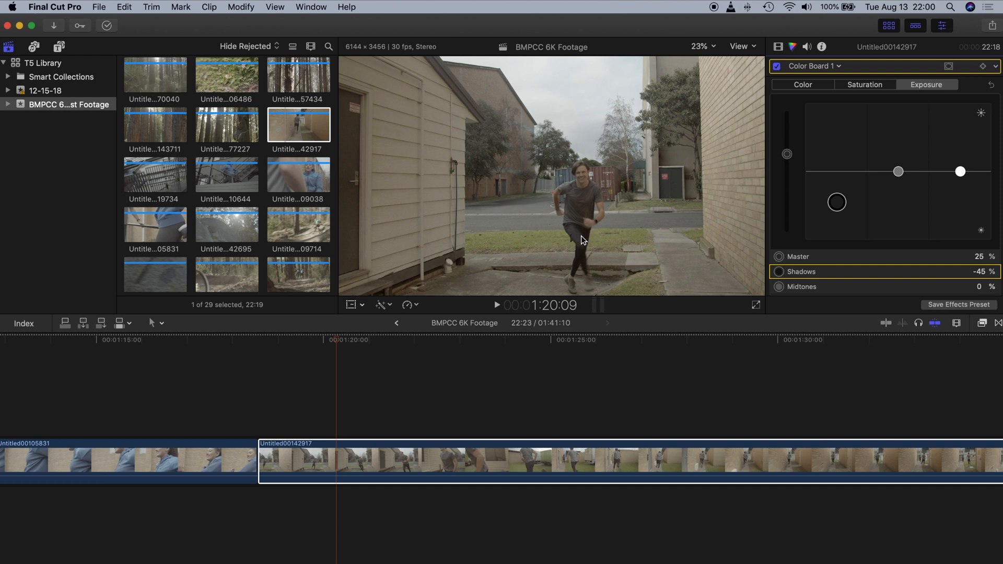
{"action": "key", "text": "super+7"}
{"action": "left_click_drag", "start_coordinate": [960, 172], "coordinate": [962, 156]}
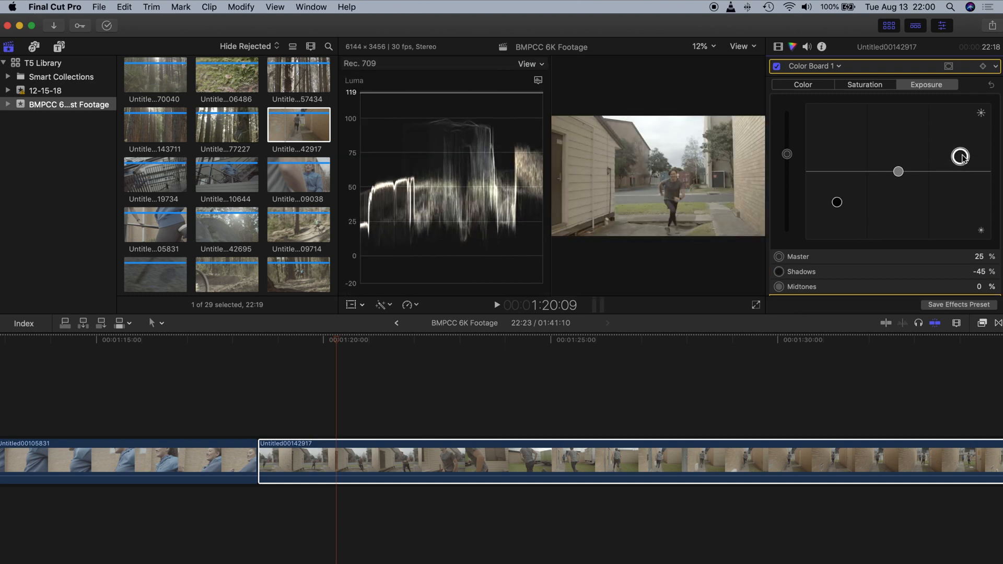
{"action": "left_click_drag", "start_coordinate": [838, 209], "coordinate": [838, 214]}
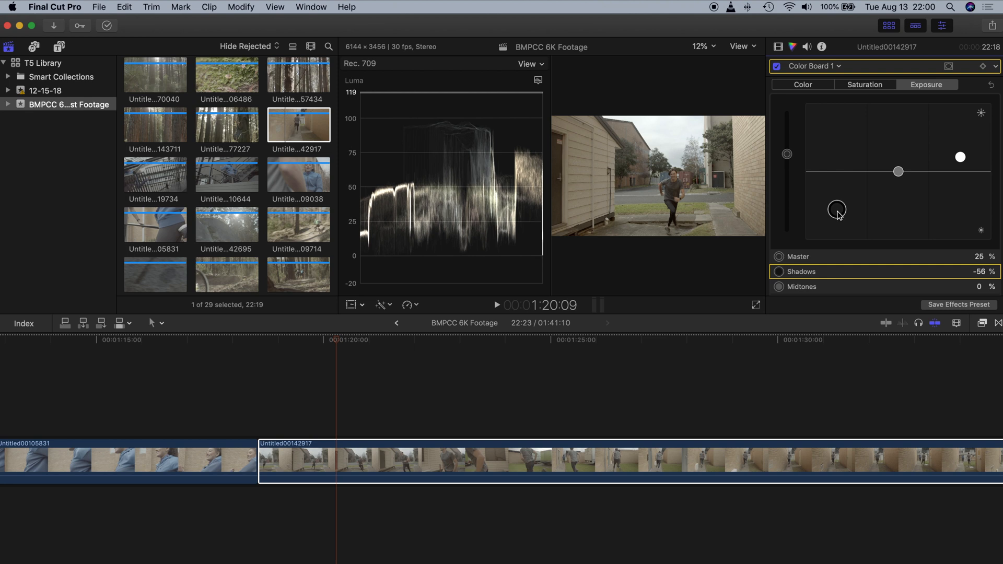
Step: Hide the video scopes and set the running clip's Color Board saturation to 60% master and 31% midtones
{"action": "key", "text": "super+7"}
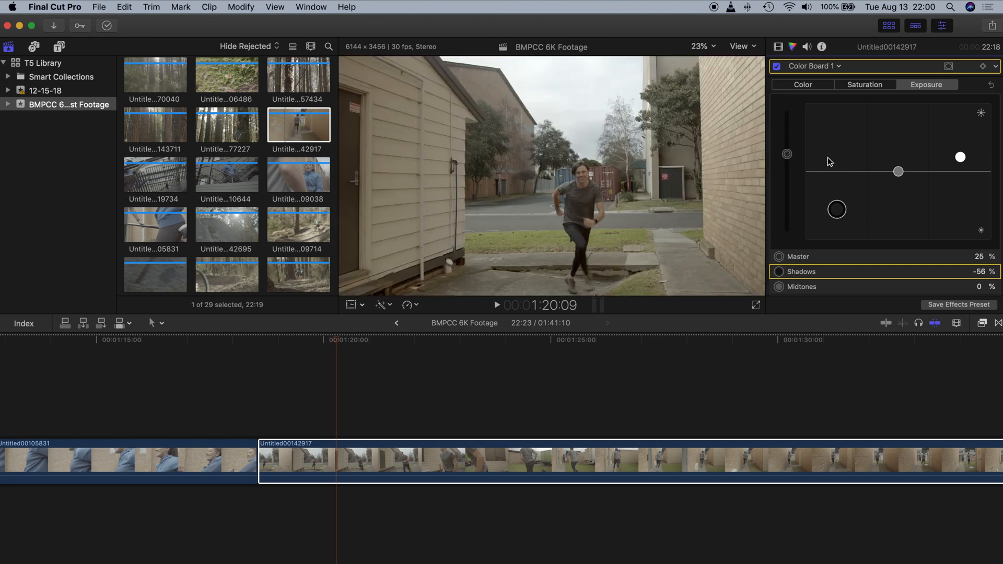
{"action": "left_click", "coordinate": [851, 91]}
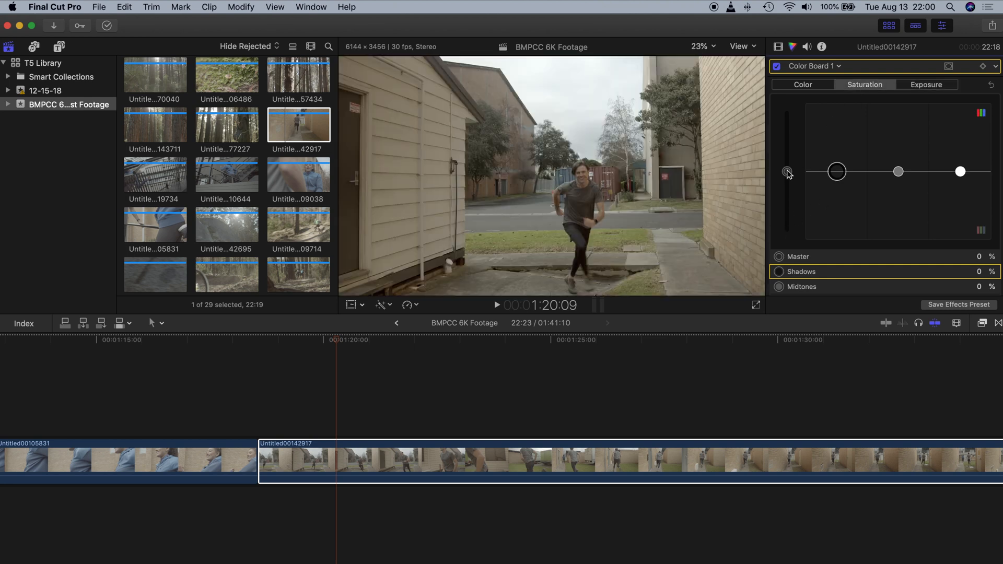
{"action": "left_click_drag", "start_coordinate": [787, 171], "coordinate": [794, 130]}
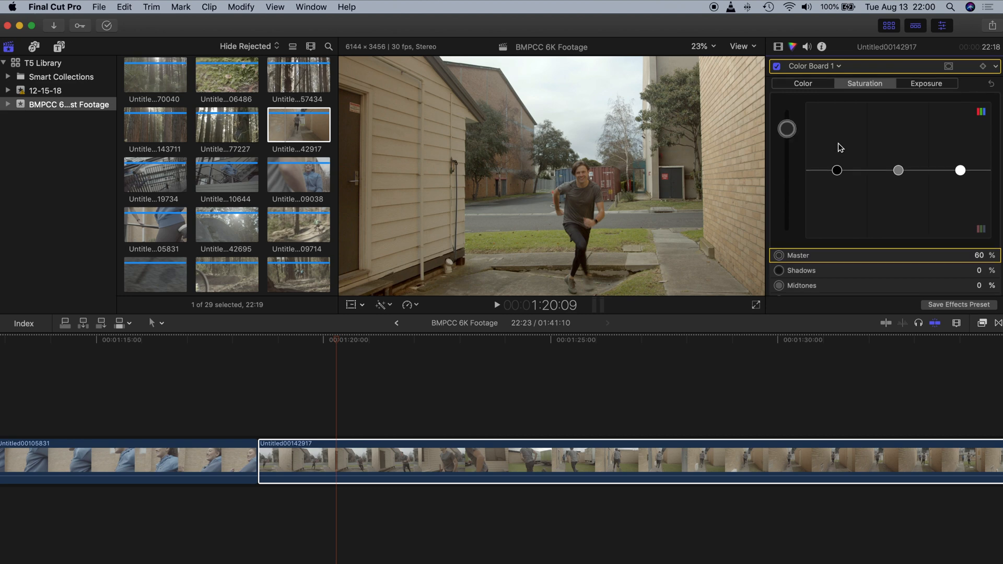
{"action": "left_click_drag", "start_coordinate": [898, 171], "coordinate": [898, 151]}
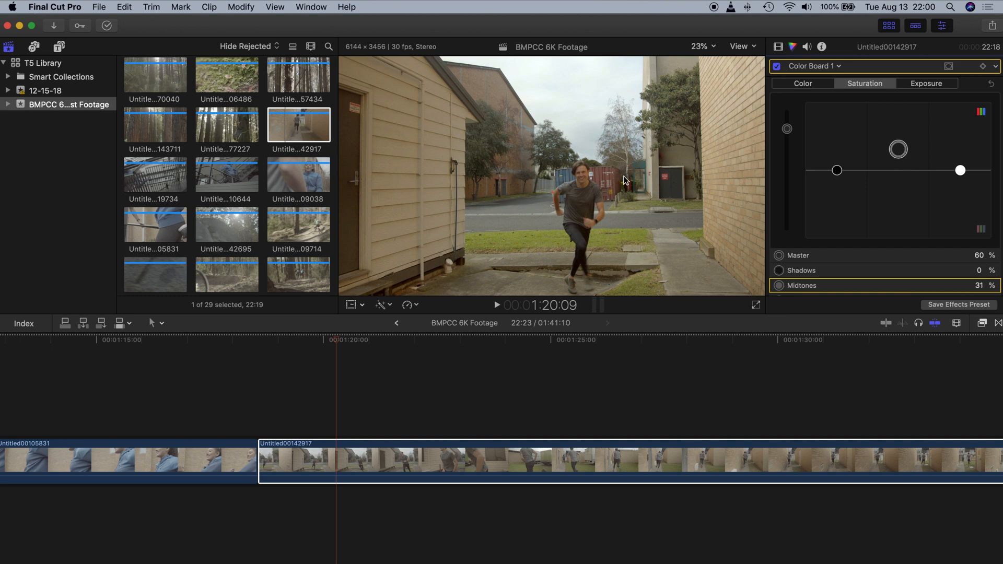
Step: Go to the frame at 1:25:17 of the running clip and add a Color Wheels correction
{"action": "left_click", "coordinate": [409, 340]}
{"action": "left_click_drag", "start_coordinate": [430, 339], "coordinate": [578, 339]}
{"action": "left_click", "coordinate": [815, 66]}
{"action": "left_click", "coordinate": [830, 129]}
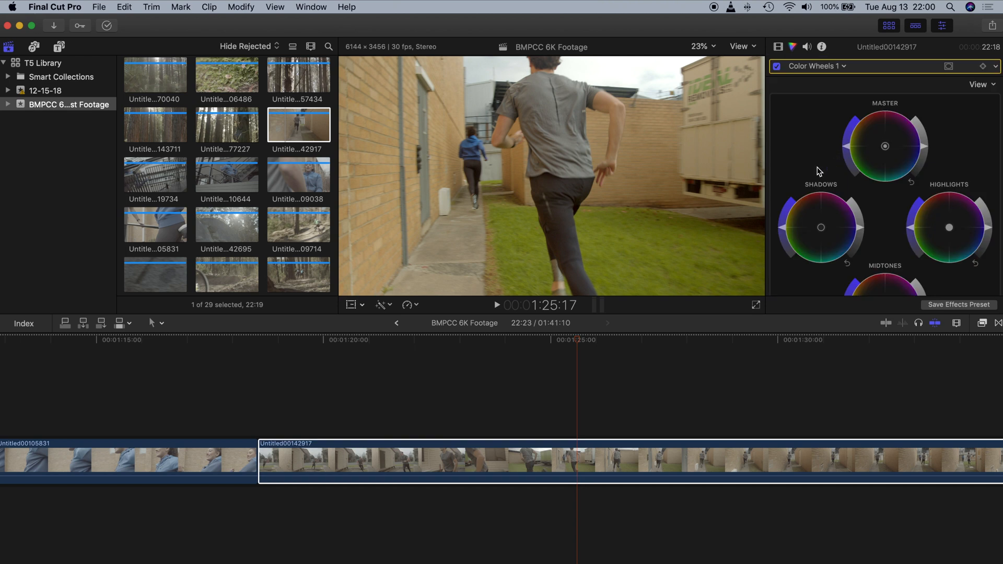
{"action": "scroll", "coordinate": [919, 180], "scroll_direction": "down", "scroll_amount": 5}
{"action": "left_click_drag", "start_coordinate": [924, 166], "coordinate": [932, 164]}
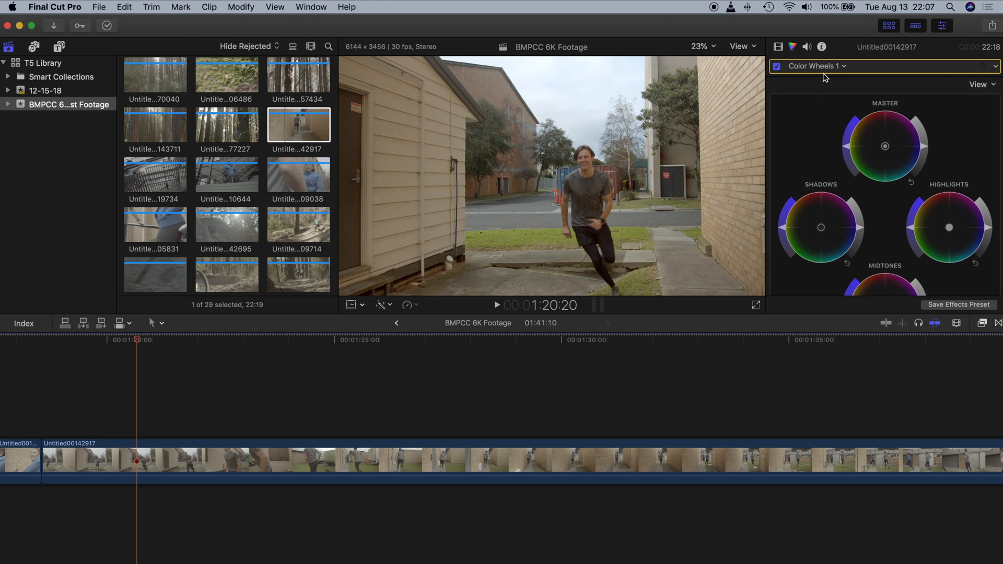
Step: Add a Color Curves correction to the running man's clip
{"action": "mouse_move", "coordinate": [827, 75]}
{"action": "left_click", "coordinate": [831, 67]}
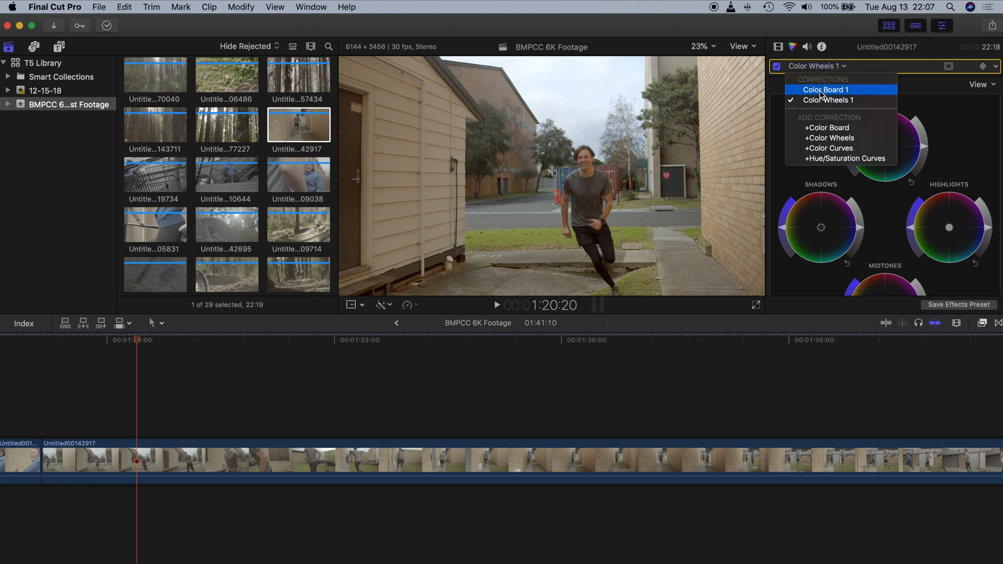
{"action": "left_click", "coordinate": [844, 149]}
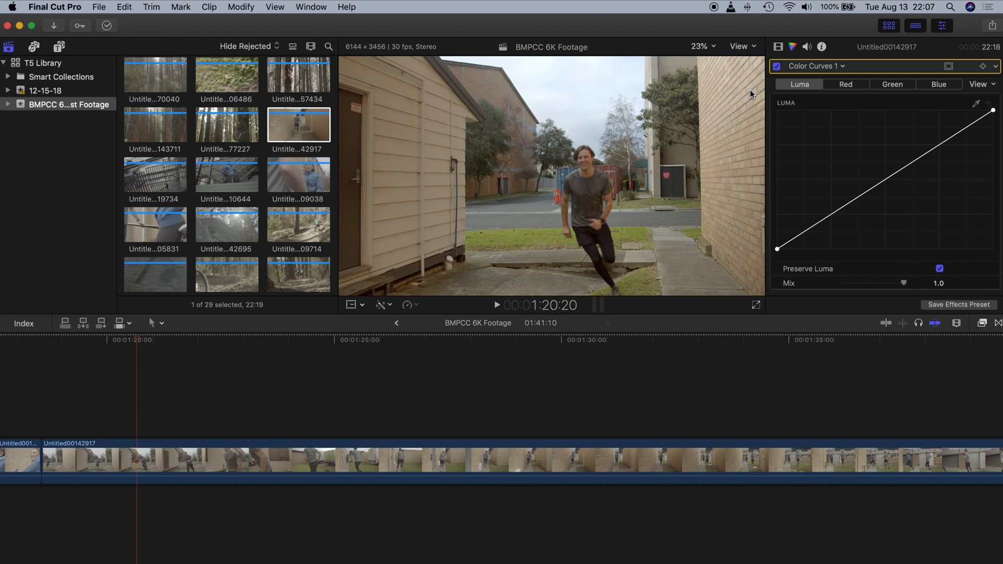
Step: Pull the red curve down slightly in the shadows and anchor it with a control point at its midpoint
{"action": "left_click", "coordinate": [847, 85]}
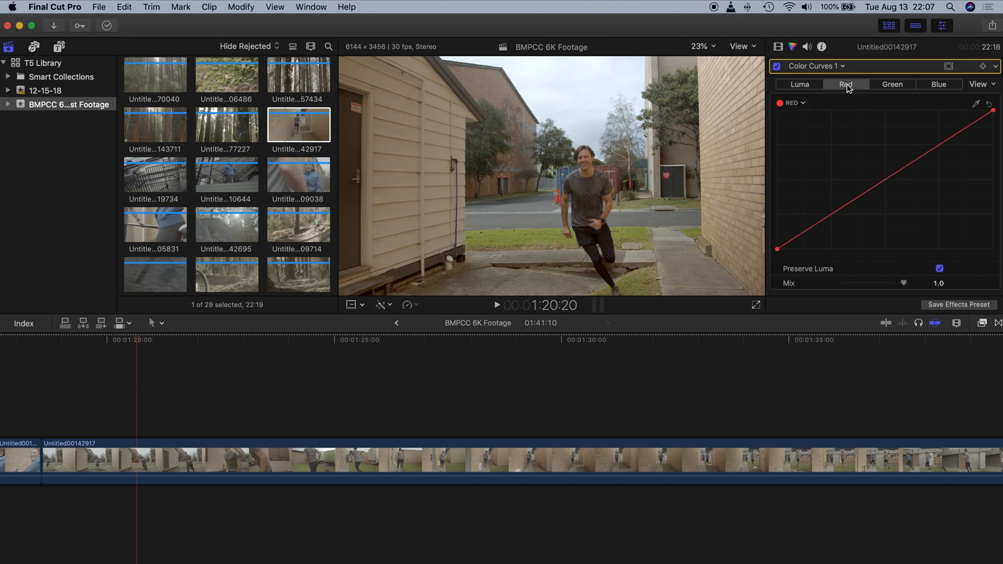
{"action": "left_click", "coordinate": [822, 225]}
{"action": "left_click_drag", "start_coordinate": [823, 230], "coordinate": [825, 234]}
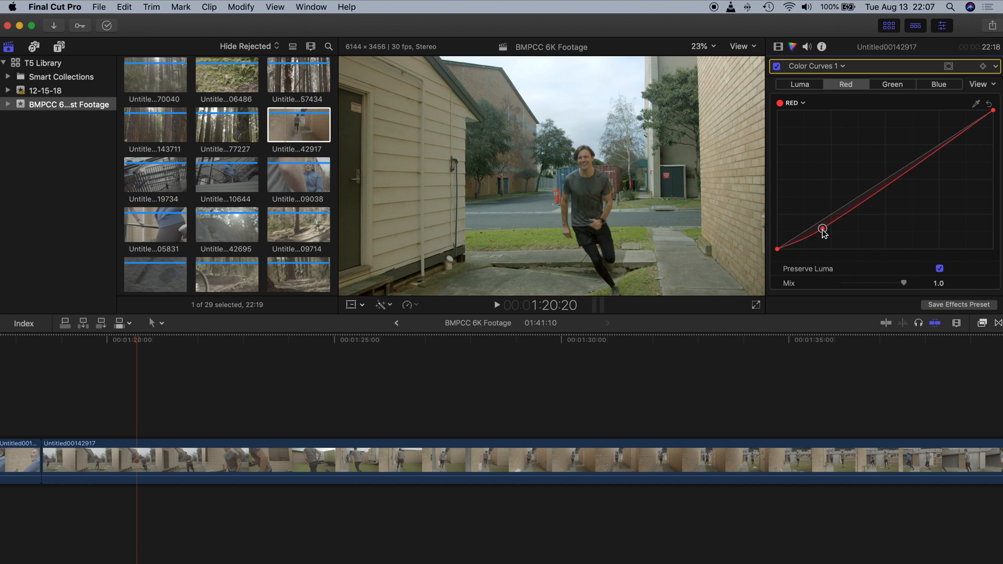
{"action": "left_click", "coordinate": [870, 194]}
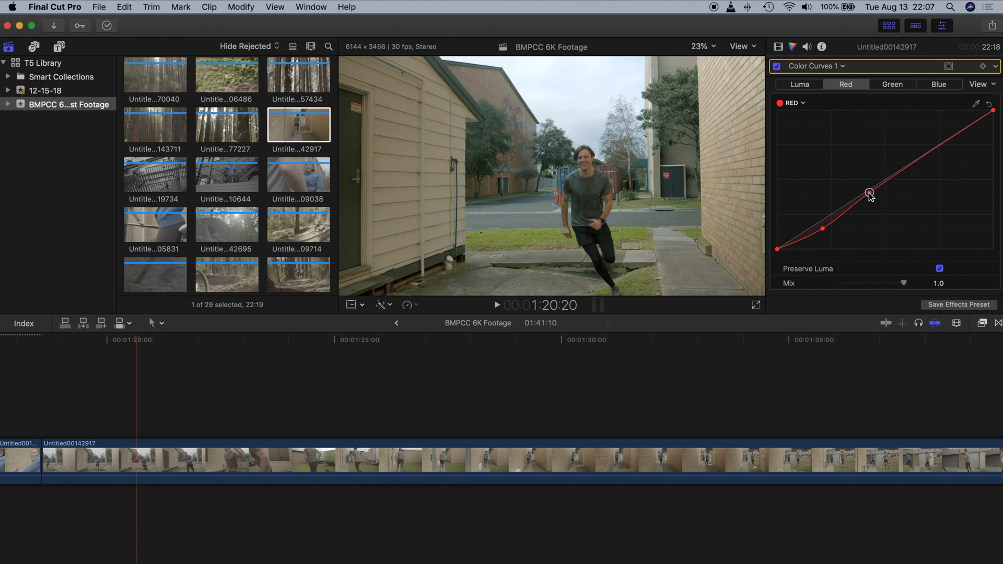
{"action": "left_click_drag", "start_coordinate": [870, 193], "coordinate": [885, 183]}
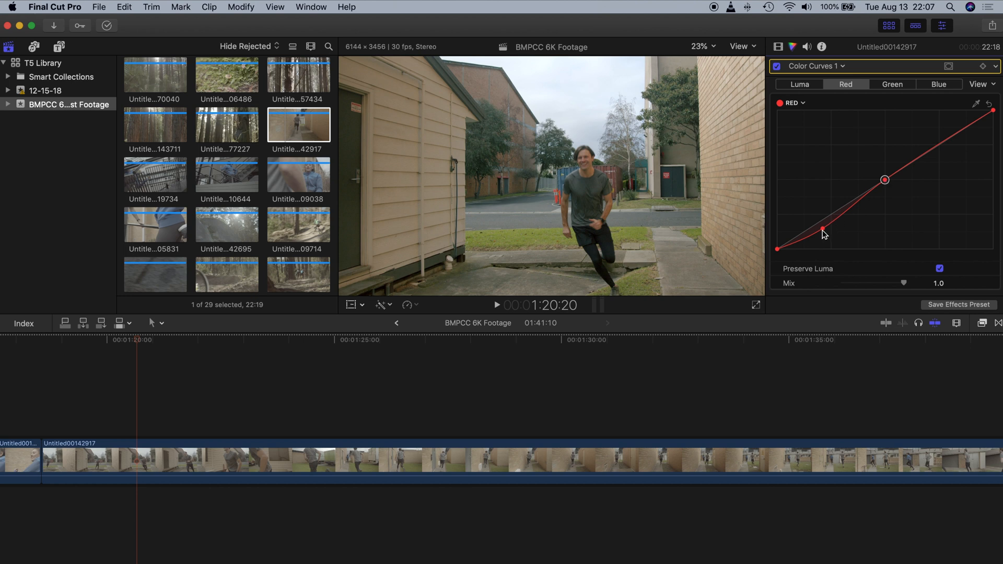
{"action": "left_click_drag", "start_coordinate": [826, 231], "coordinate": [826, 233]}
Step: Anchor the blue curve at its midpoint and raise it slightly in the shadows, about a quarter along the curve
{"action": "left_click", "coordinate": [946, 87]}
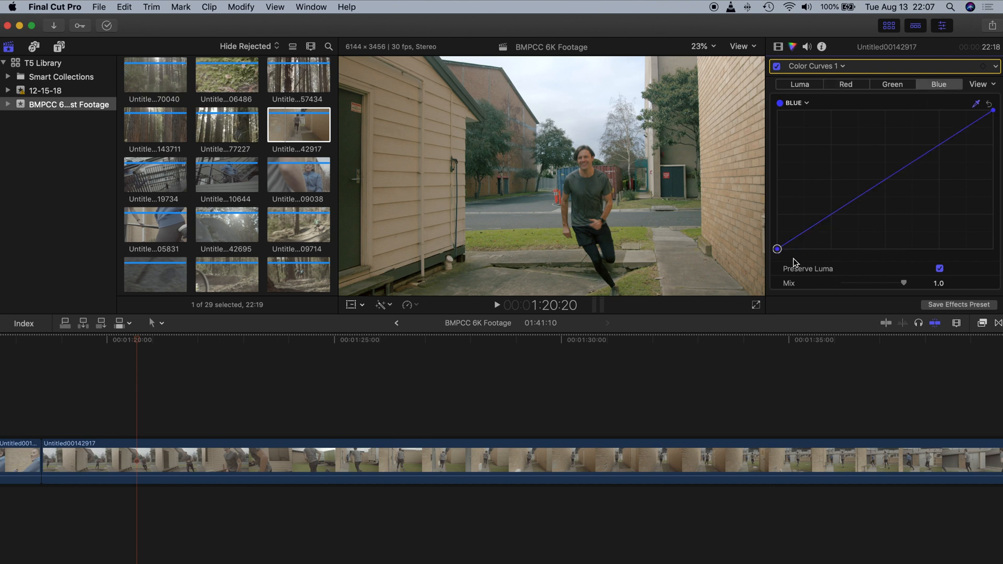
{"action": "left_click", "coordinate": [885, 180]}
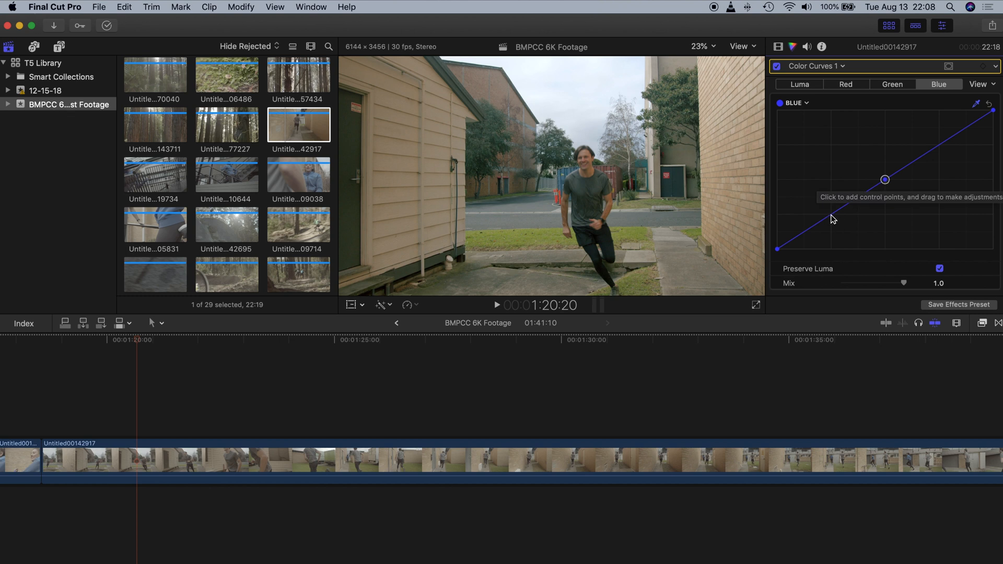
{"action": "left_click_drag", "start_coordinate": [832, 216], "coordinate": [831, 213]}
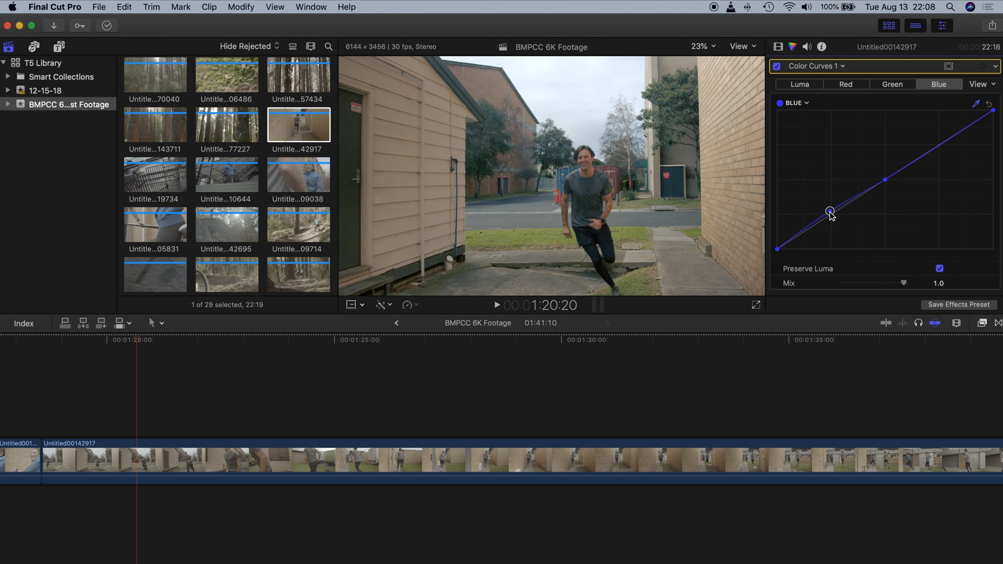
Step: Anchor the green curve at its midpoint, raise its highlights slightly, and review the running clip up to 1:25:09
{"action": "left_click", "coordinate": [901, 88]}
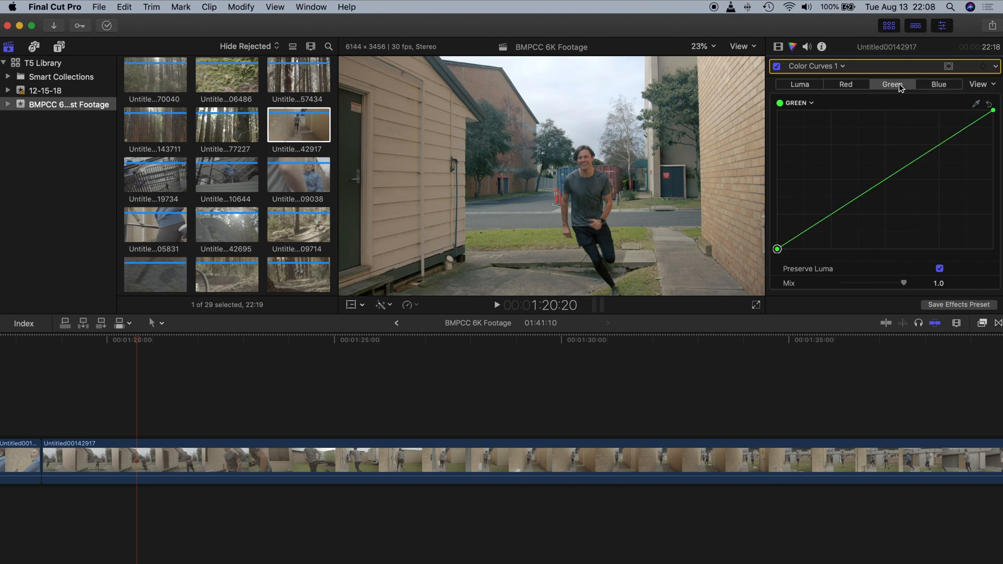
{"action": "left_click", "coordinate": [885, 179]}
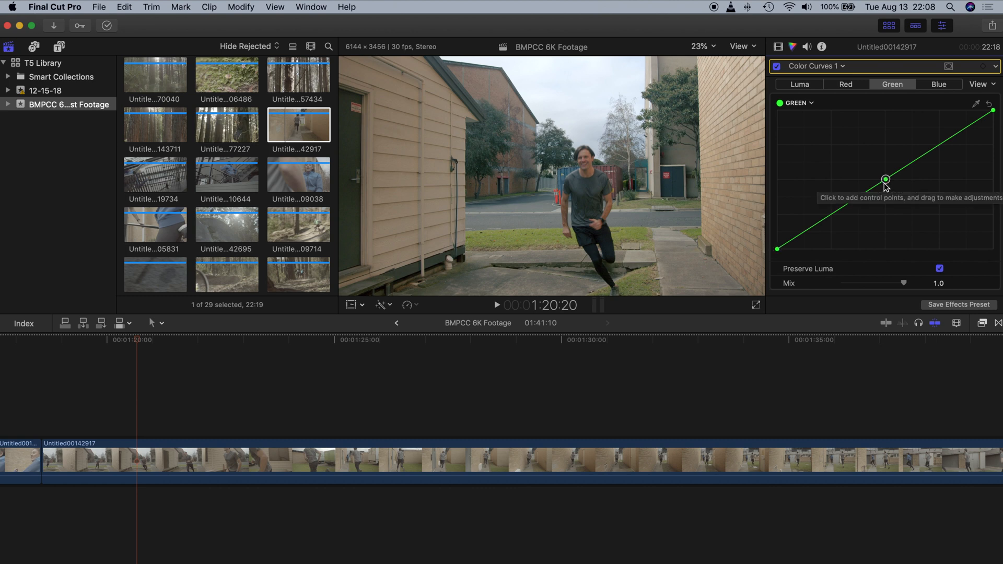
{"action": "left_click", "coordinate": [939, 145]}
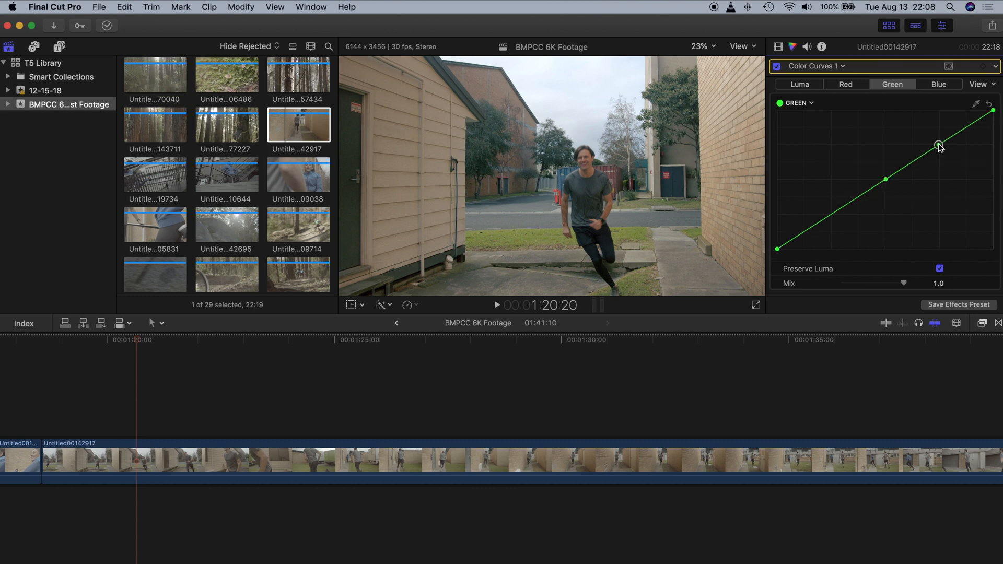
{"action": "left_click_drag", "start_coordinate": [939, 145], "coordinate": [938, 137]}
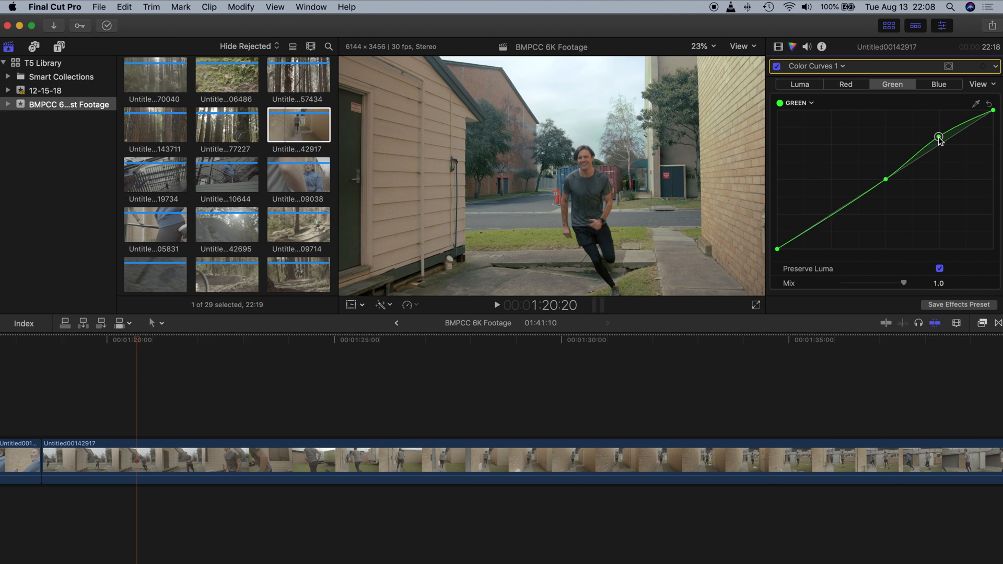
{"action": "left_click", "coordinate": [204, 341]}
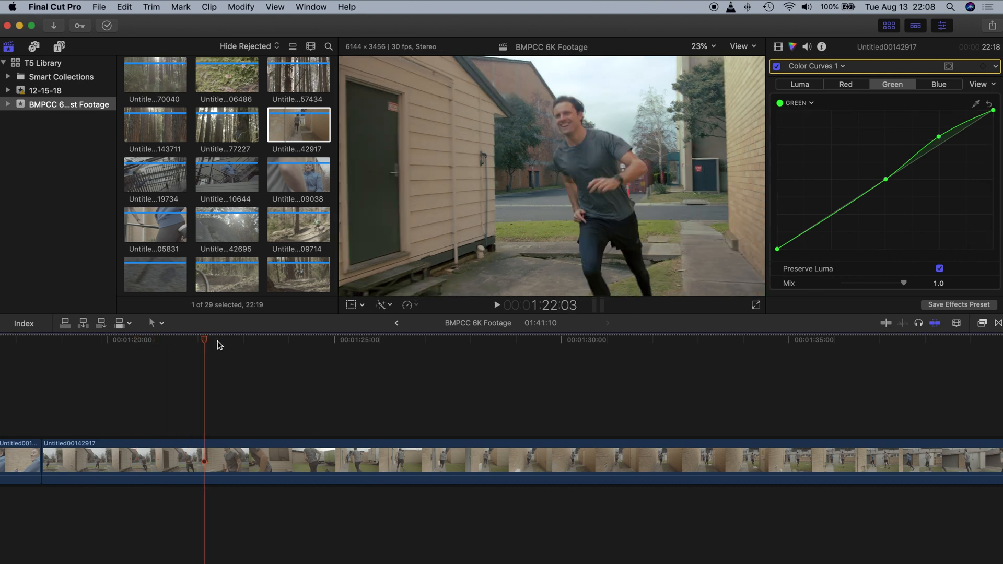
{"action": "left_click_drag", "start_coordinate": [217, 341], "coordinate": [349, 356]}
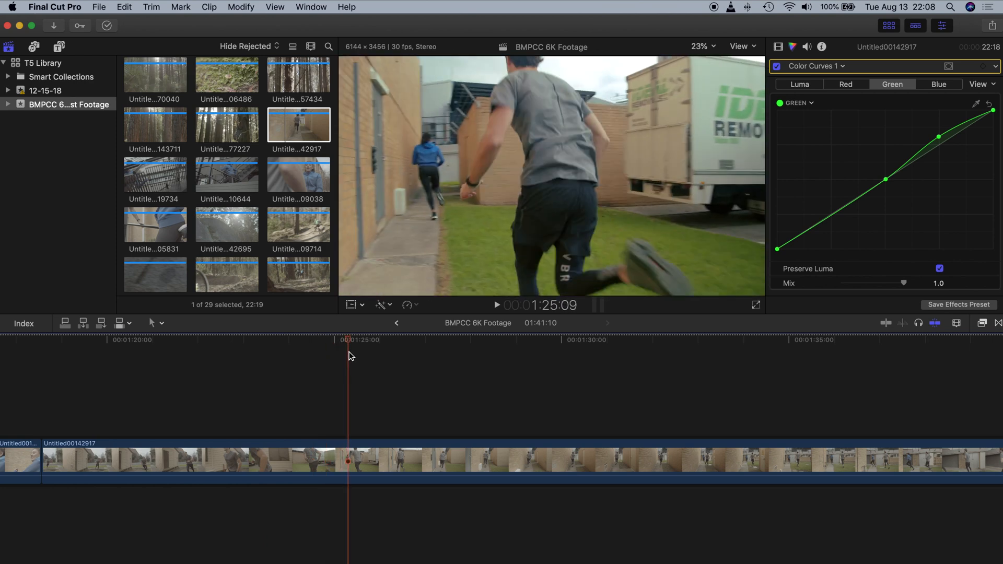